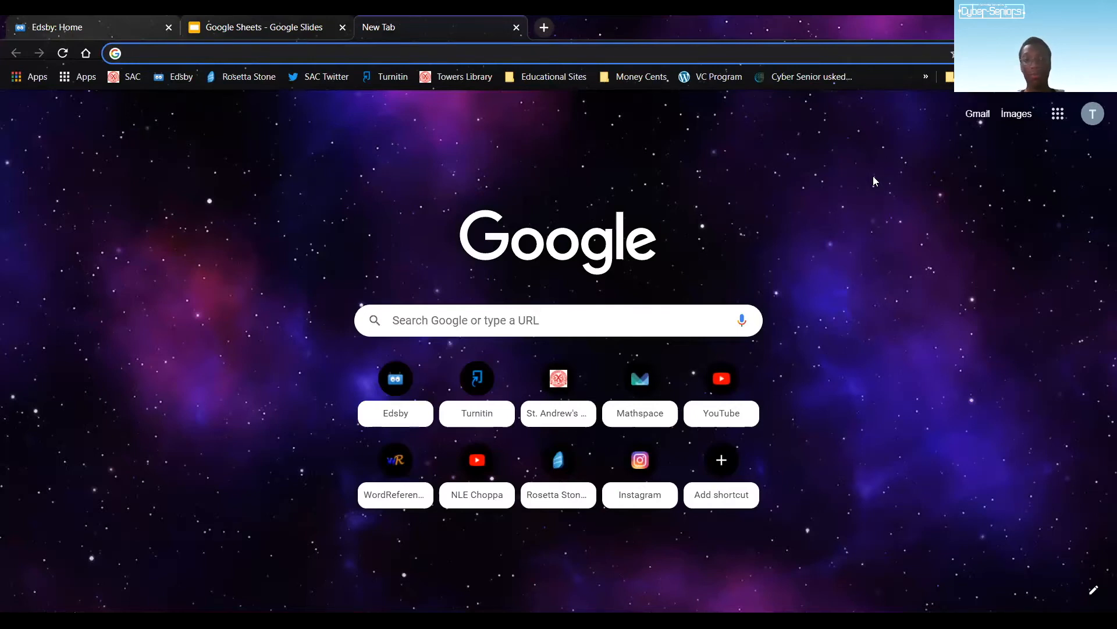
- Go to sheets.google.com and return to the new tab page
{"action": "type", "text": "s"}
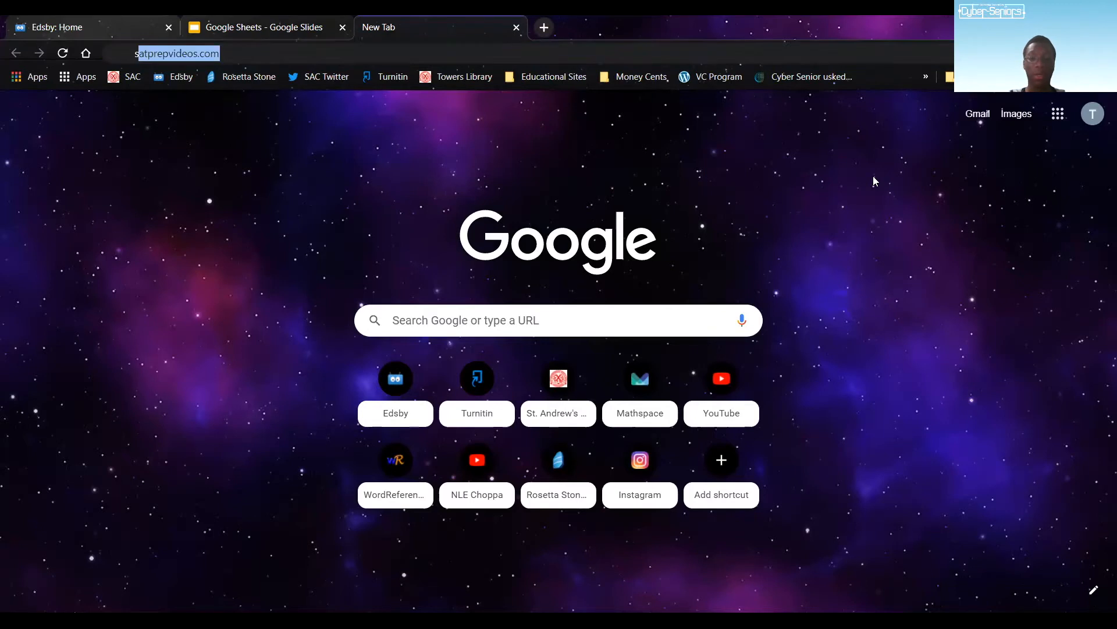
{"action": "key", "text": "BackSpace"}
{"action": "key", "text": "BackSpace"}
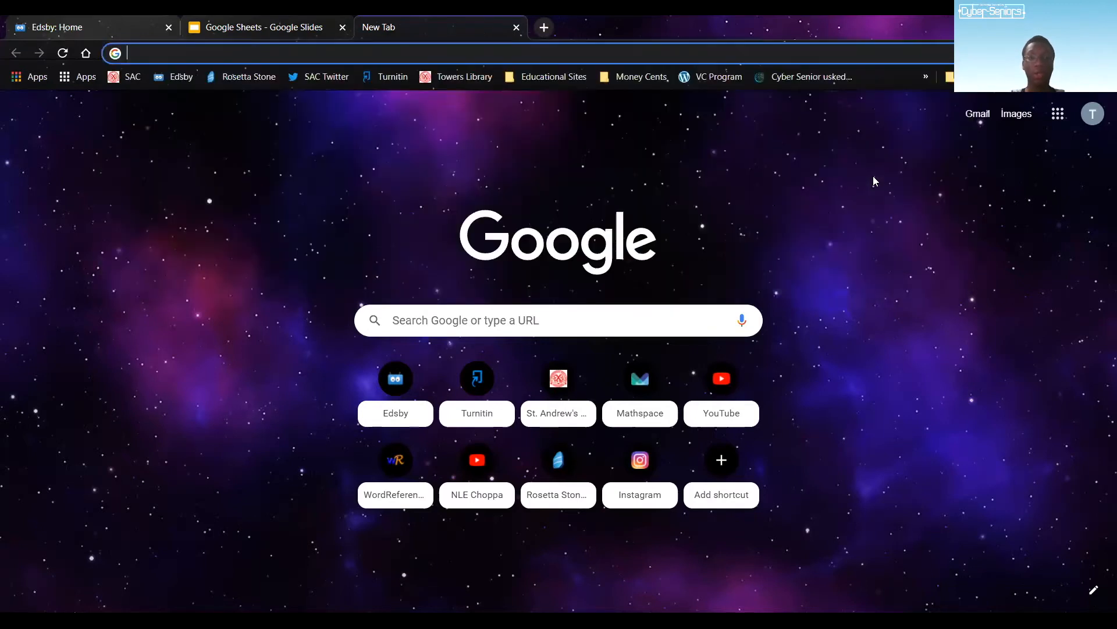
{"action": "type", "text": "shee"}
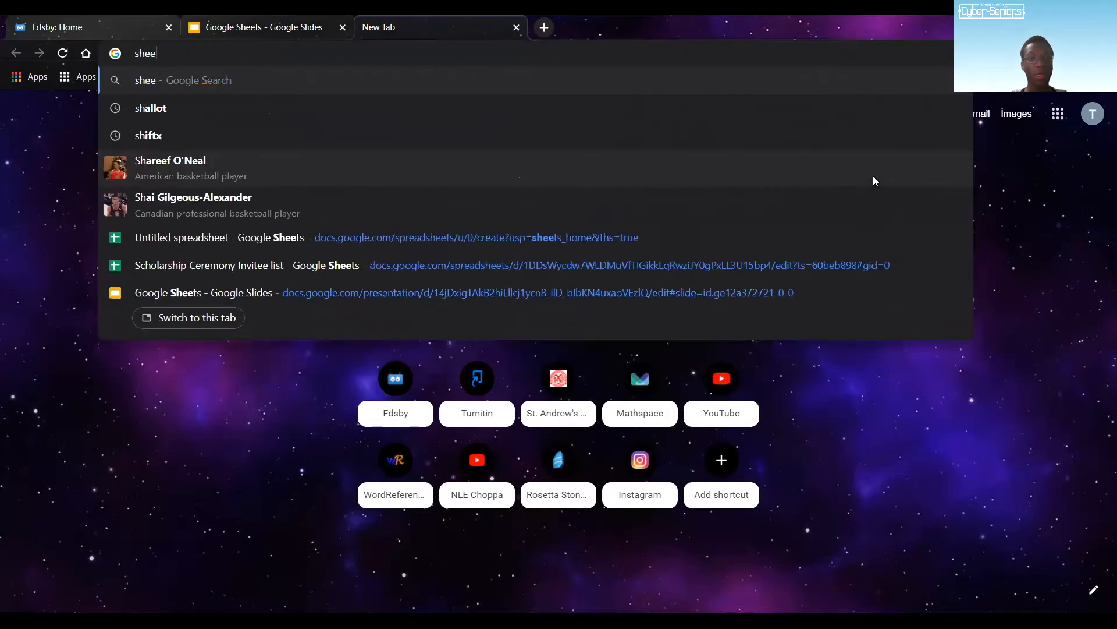
{"action": "type", "text": "ts.o"}
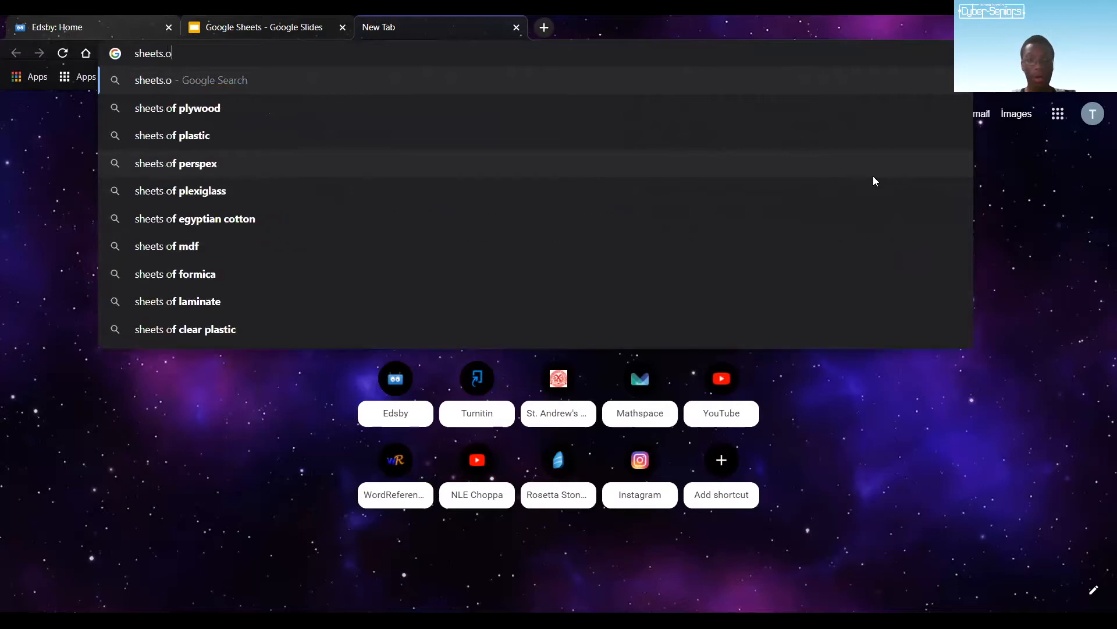
{"action": "key", "text": "BackSpace"}
{"action": "type", "text": "google.com"}
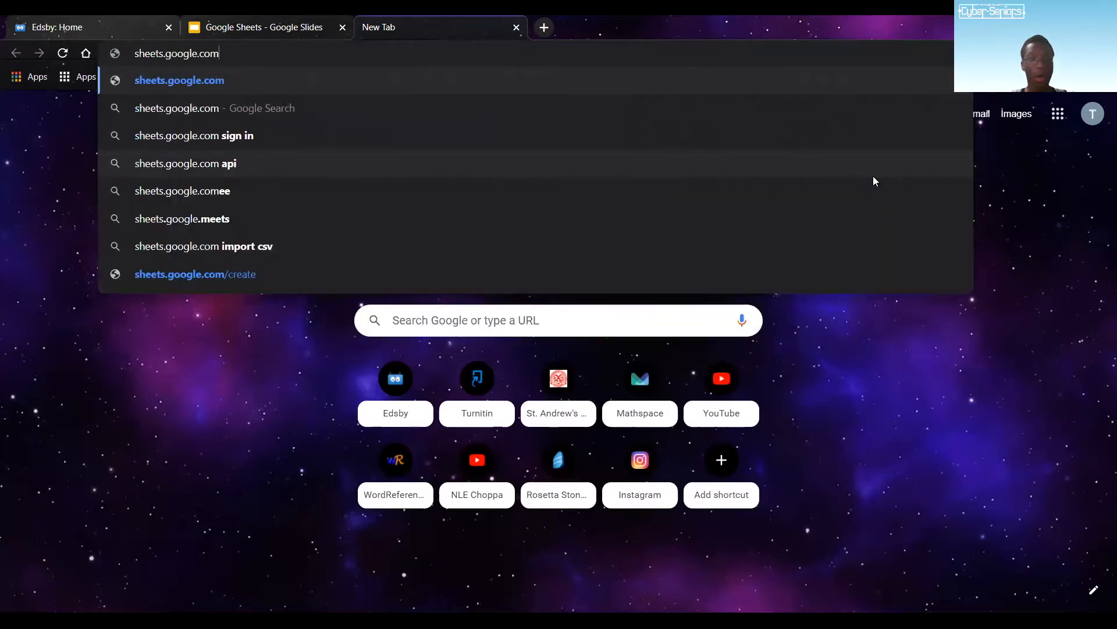
{"action": "key", "text": "Return"}
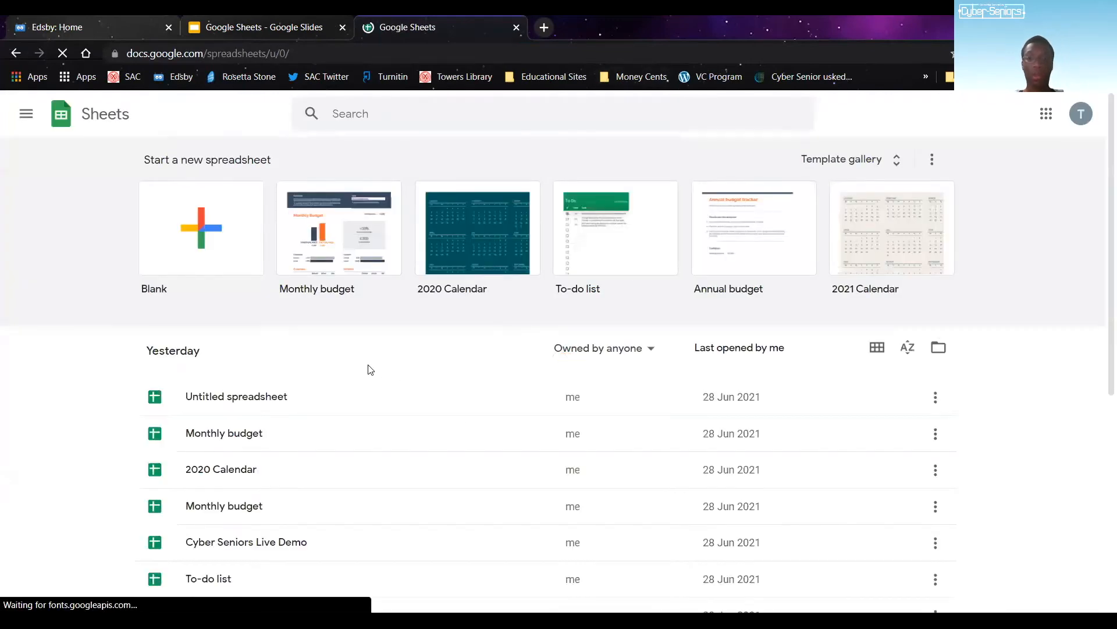
{"action": "key", "text": "alt+Left"}
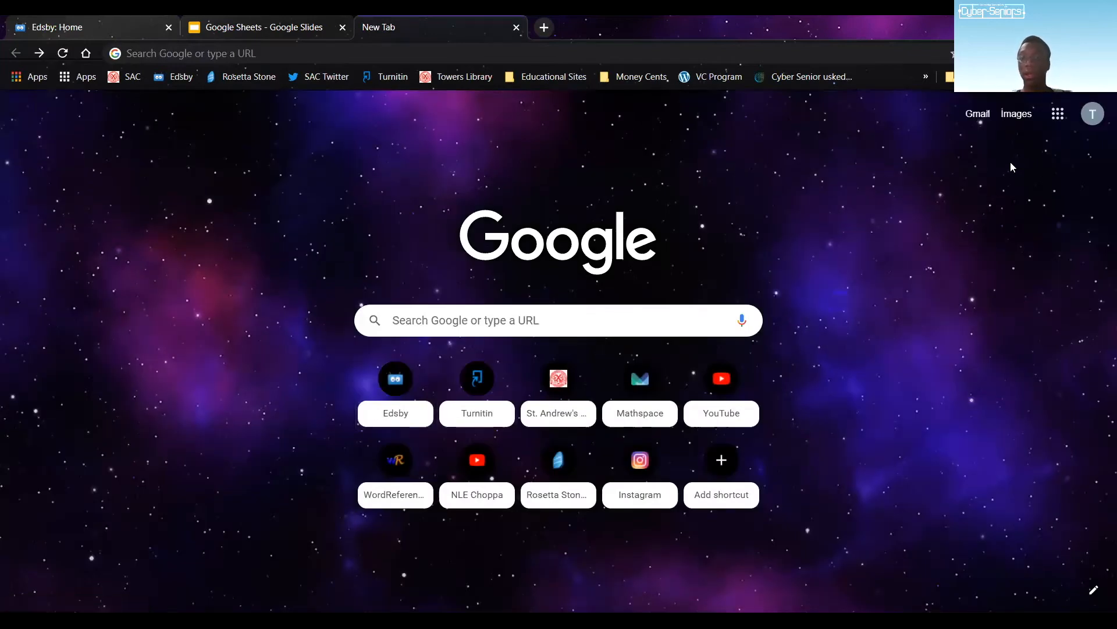
- Open Sheets from the list of Google apps on the new tab page
{"action": "left_click", "coordinate": [1057, 119]}
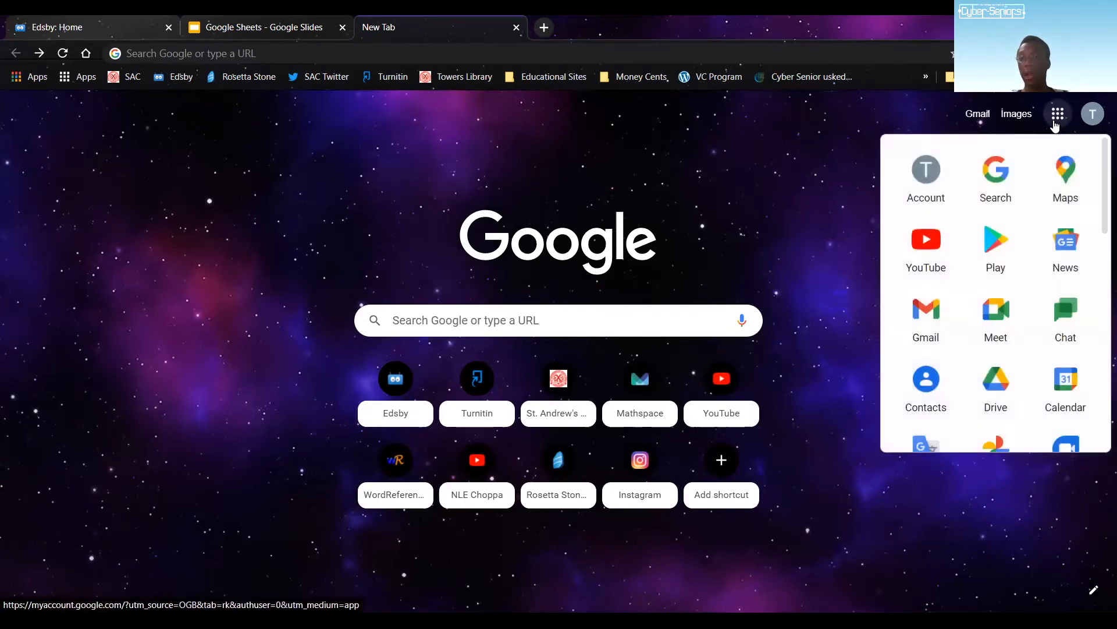
{"action": "scroll", "coordinate": [1017, 203], "scroll_direction": "down", "scroll_amount": 2}
{"action": "scroll", "coordinate": [1017, 204], "scroll_direction": "down", "scroll_amount": 5}
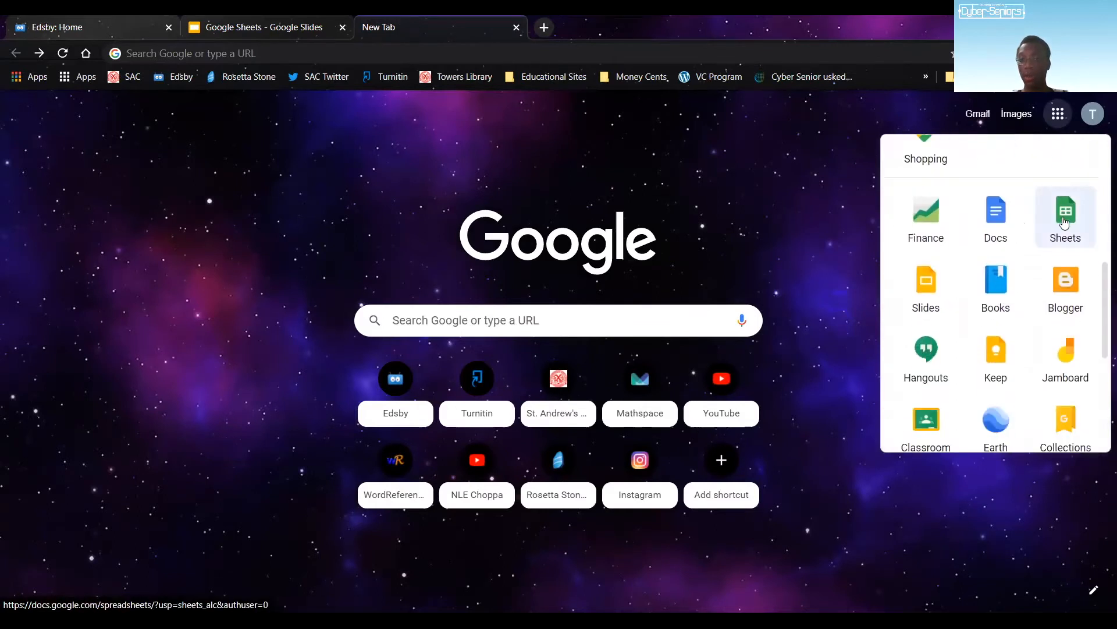
{"action": "left_click", "coordinate": [1065, 224]}
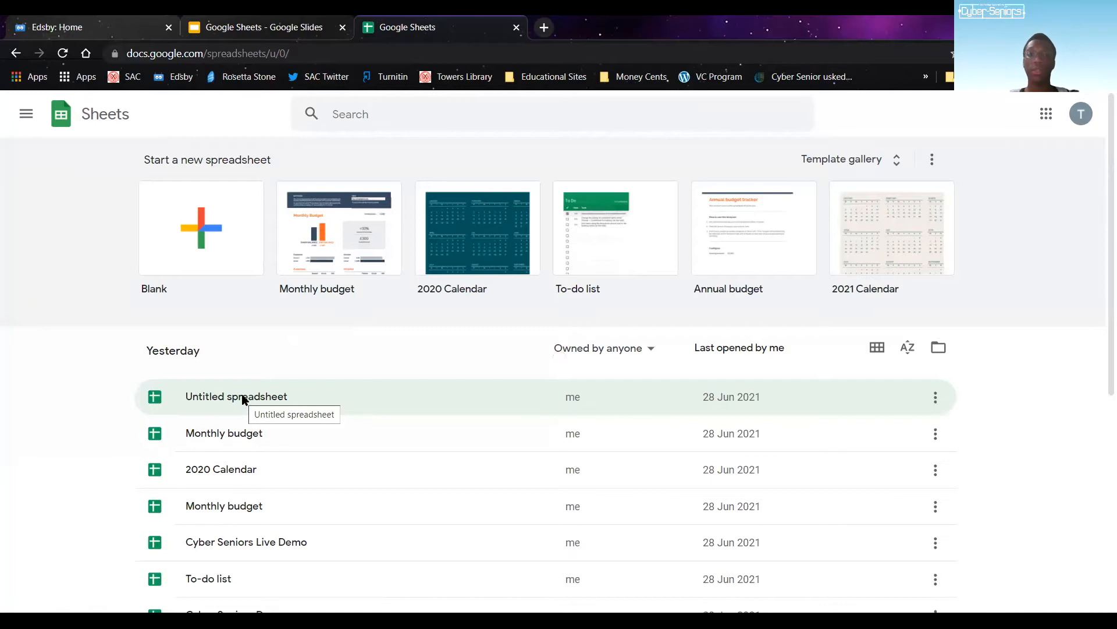
- Look through the personal templates in the template gallery and return to the Sheets home page
{"action": "left_click", "coordinate": [871, 168]}
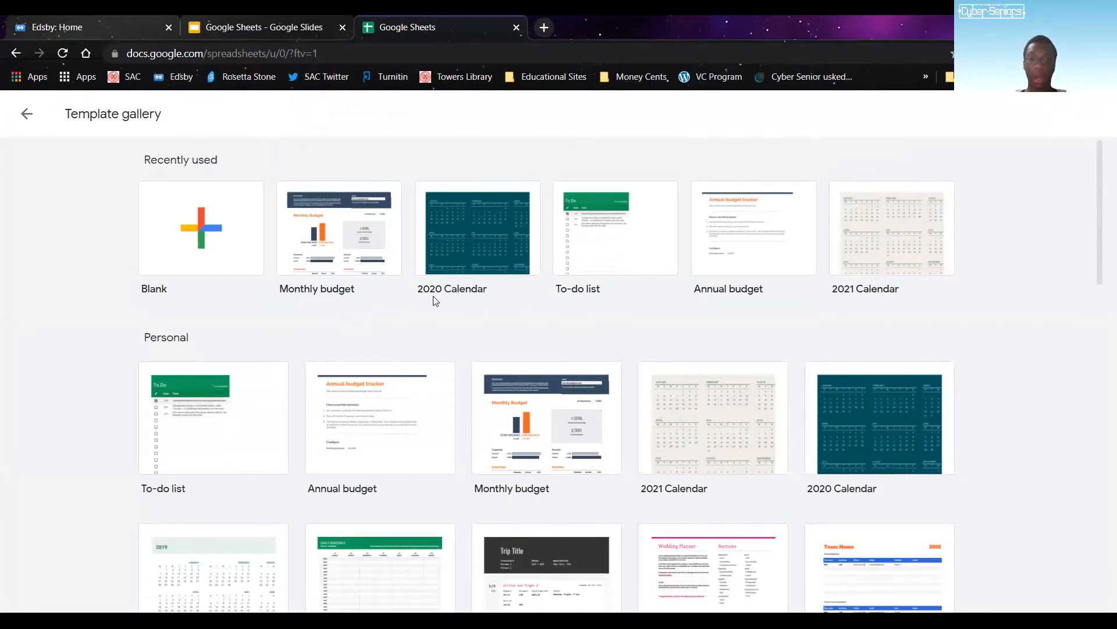
{"action": "scroll", "coordinate": [536, 303], "scroll_direction": "down", "scroll_amount": 2}
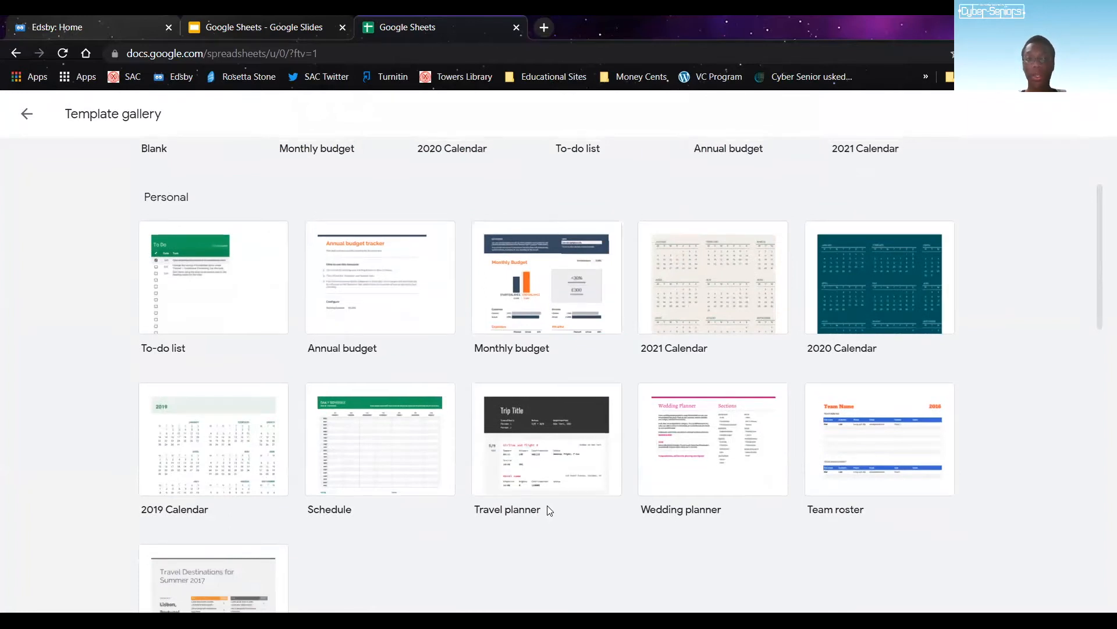
{"action": "scroll", "coordinate": [547, 505], "scroll_direction": "up", "scroll_amount": 2}
{"action": "left_click", "coordinate": [30, 128]}
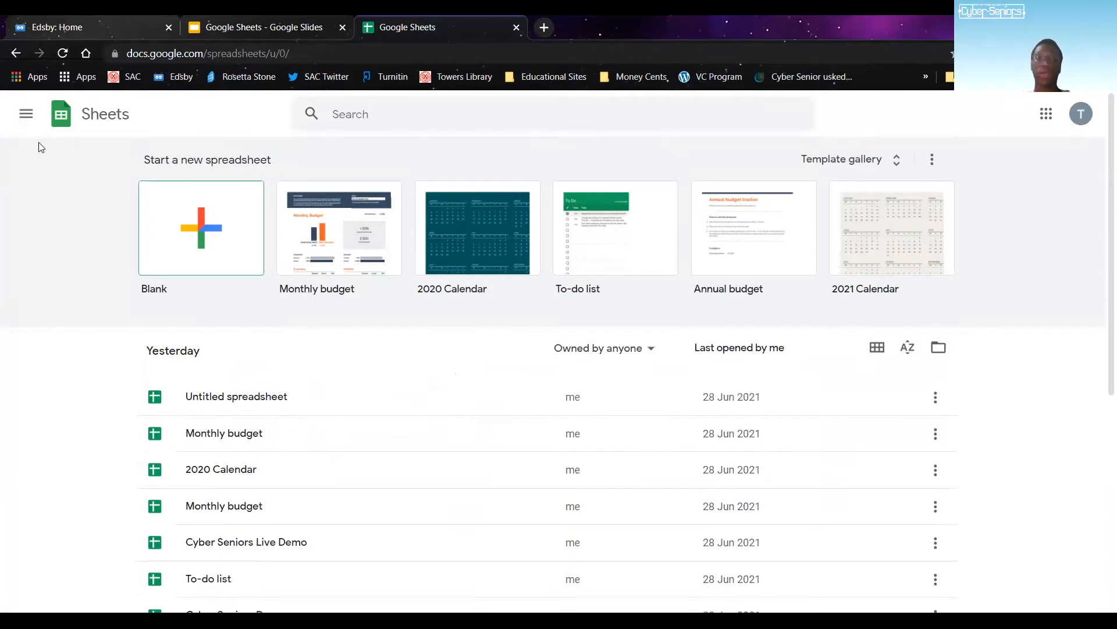
- Create a blank spreadsheet and name it Cyber Seniors Live Demonstration
{"action": "left_click", "coordinate": [173, 252]}
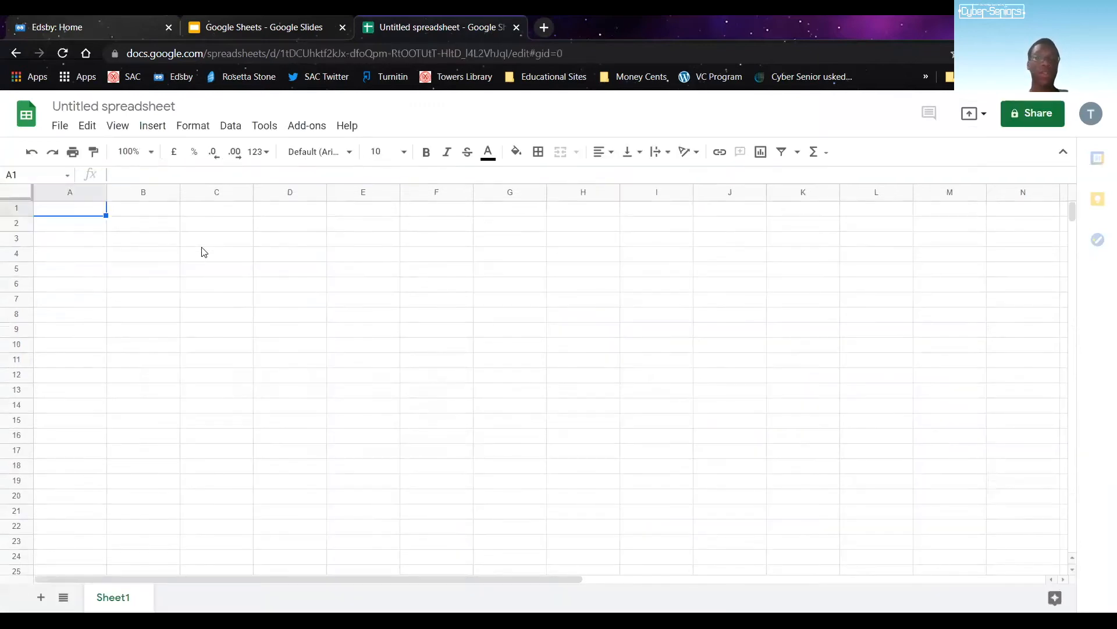
{"action": "left_click", "coordinate": [147, 106]}
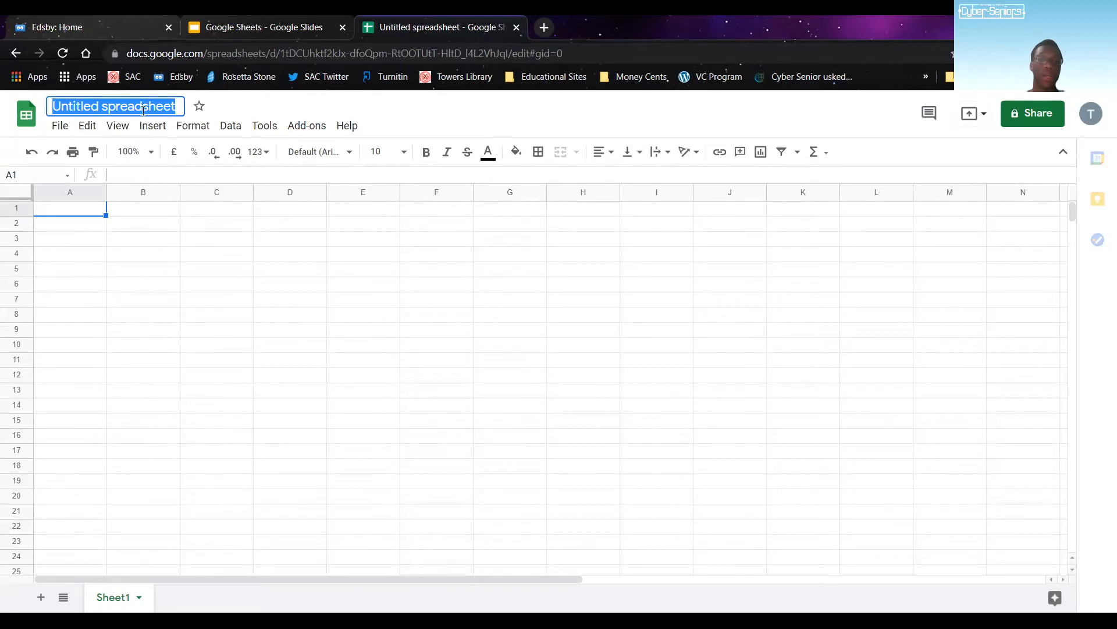
{"action": "key", "text": "BackSpace"}
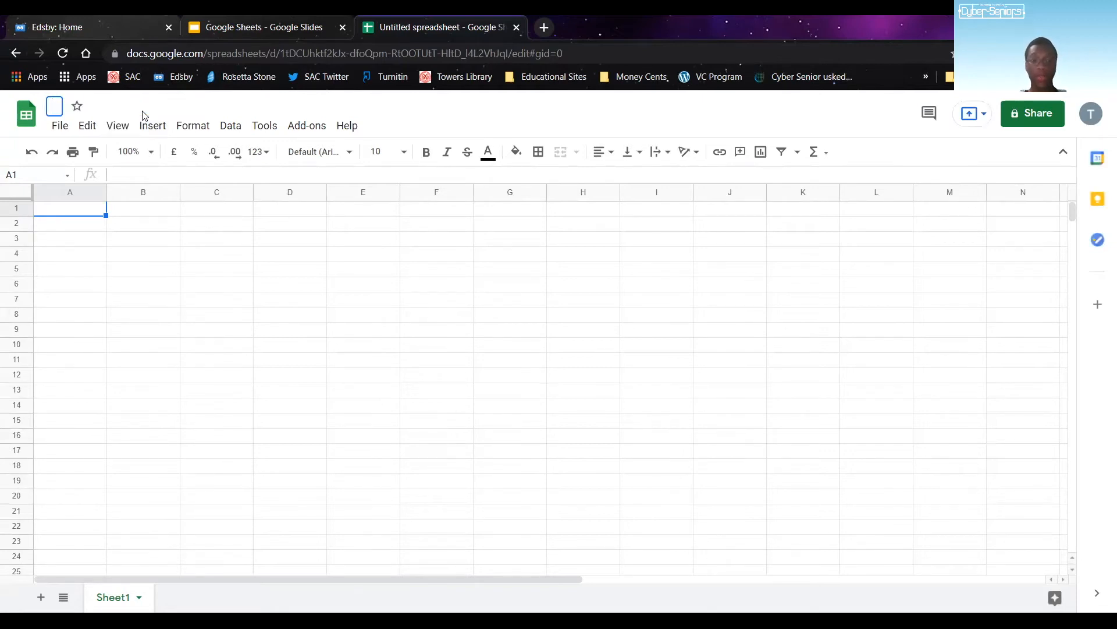
{"action": "type", "text": "Cyber "}
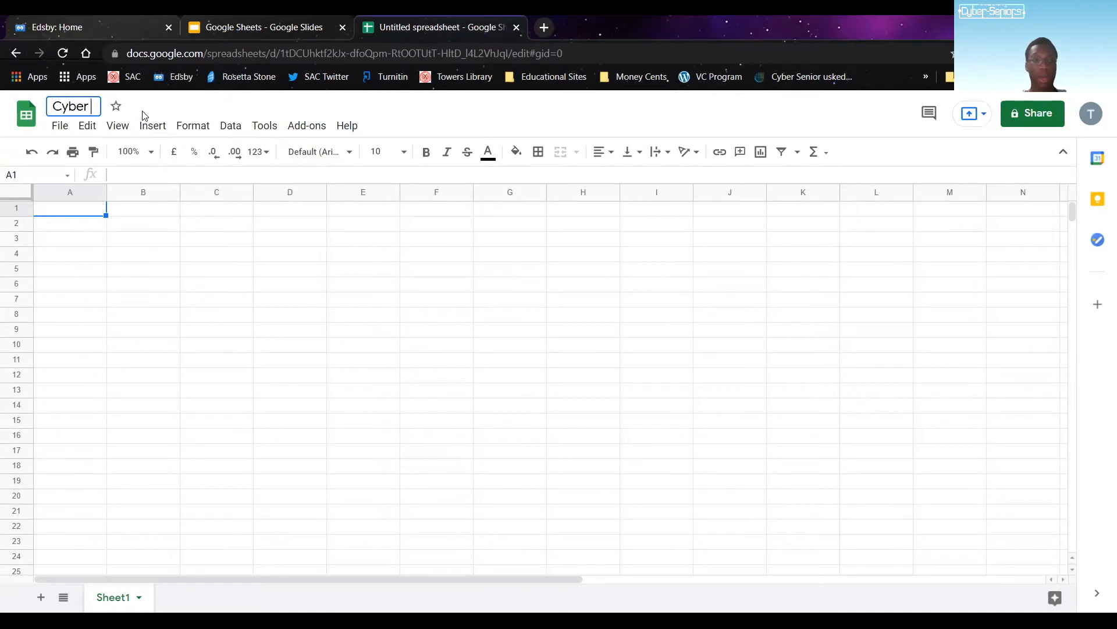
{"action": "type", "text": "Seniors Live Dem"}
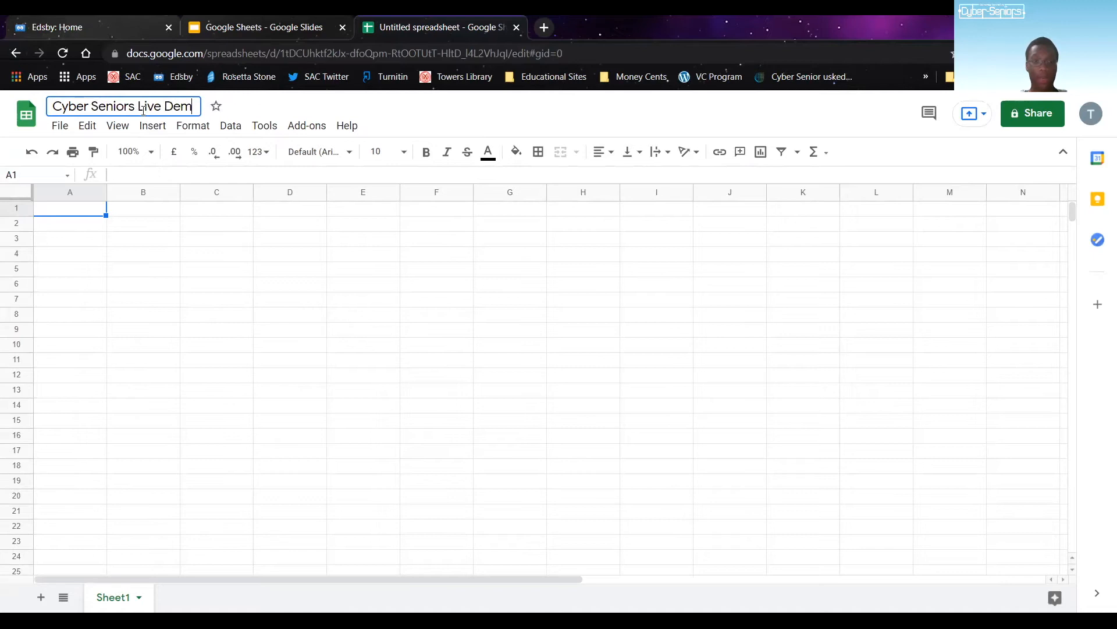
{"action": "type", "text": "onstration"}
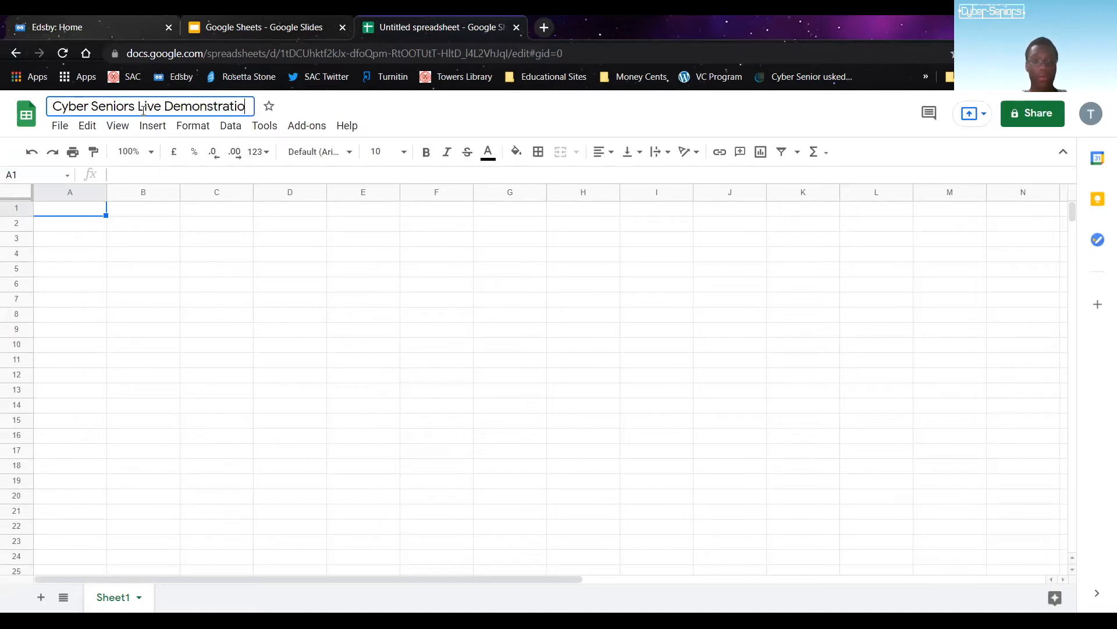
{"action": "key", "text": "Return"}
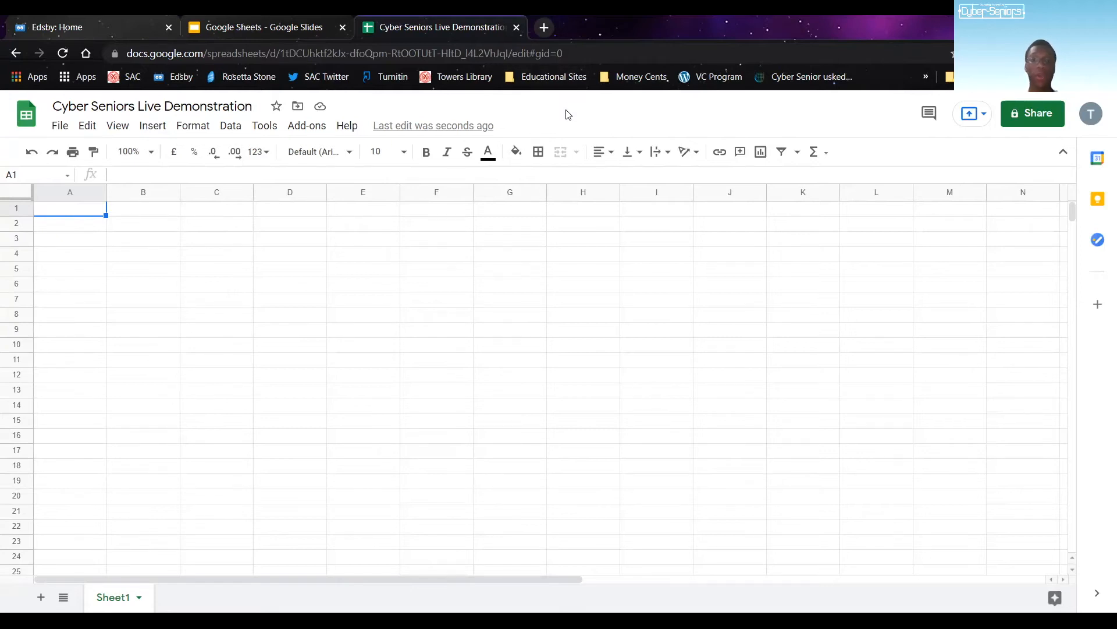
- Start moving the spreadsheet to another Drive folder and select Screencastify in My Drive as the location
{"action": "left_click", "coordinate": [296, 113]}
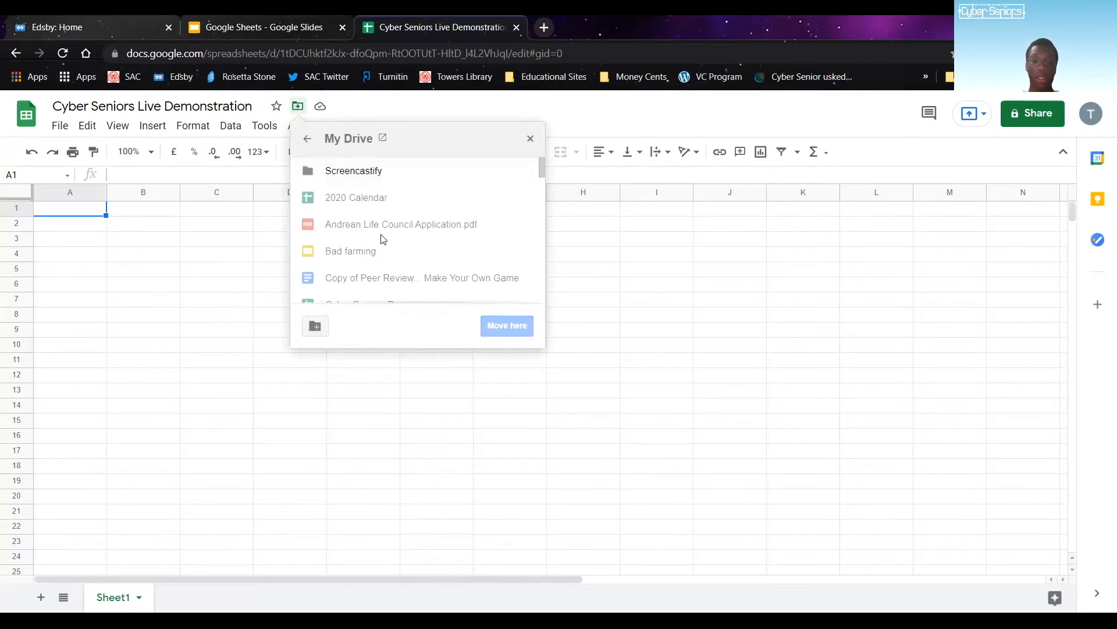
{"action": "left_click", "coordinate": [378, 172]}
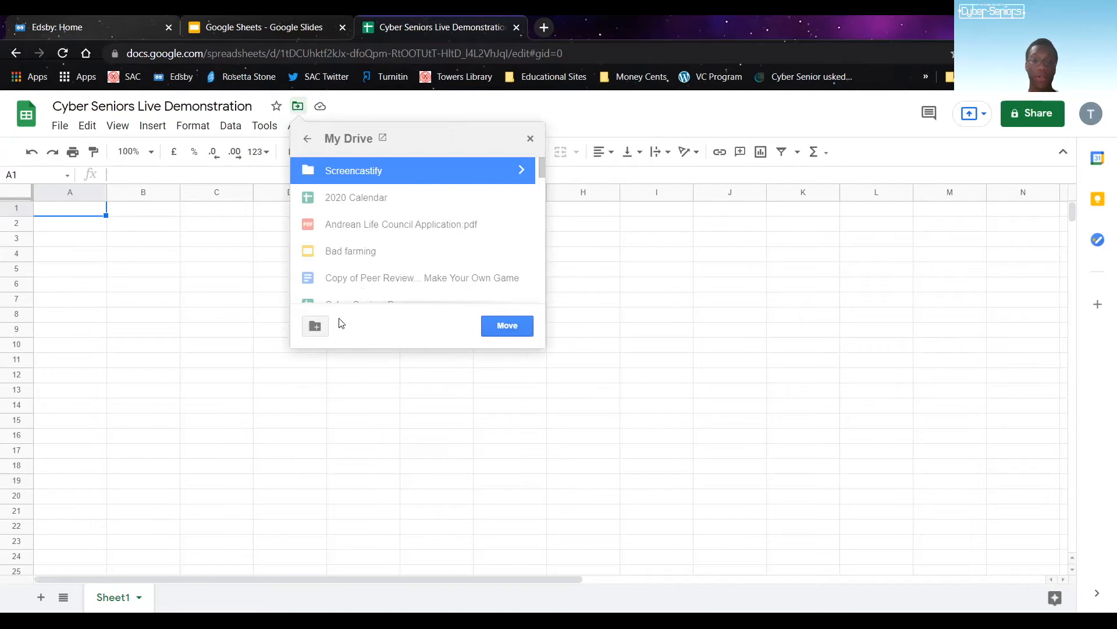
{"action": "left_click", "coordinate": [315, 325]}
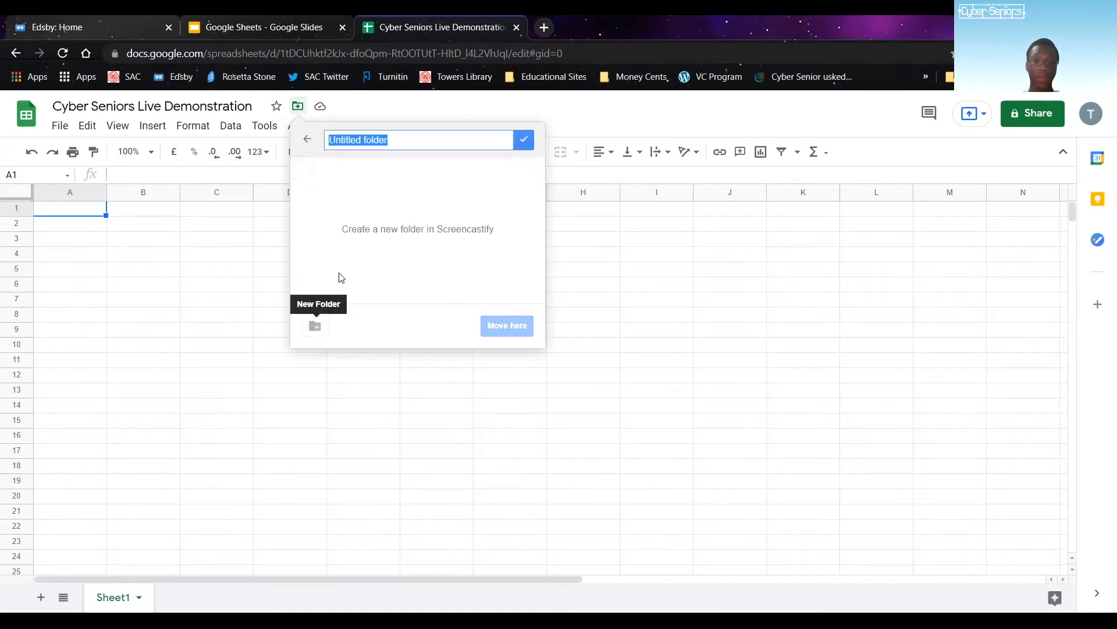
{"action": "key", "text": "BackSpace"}
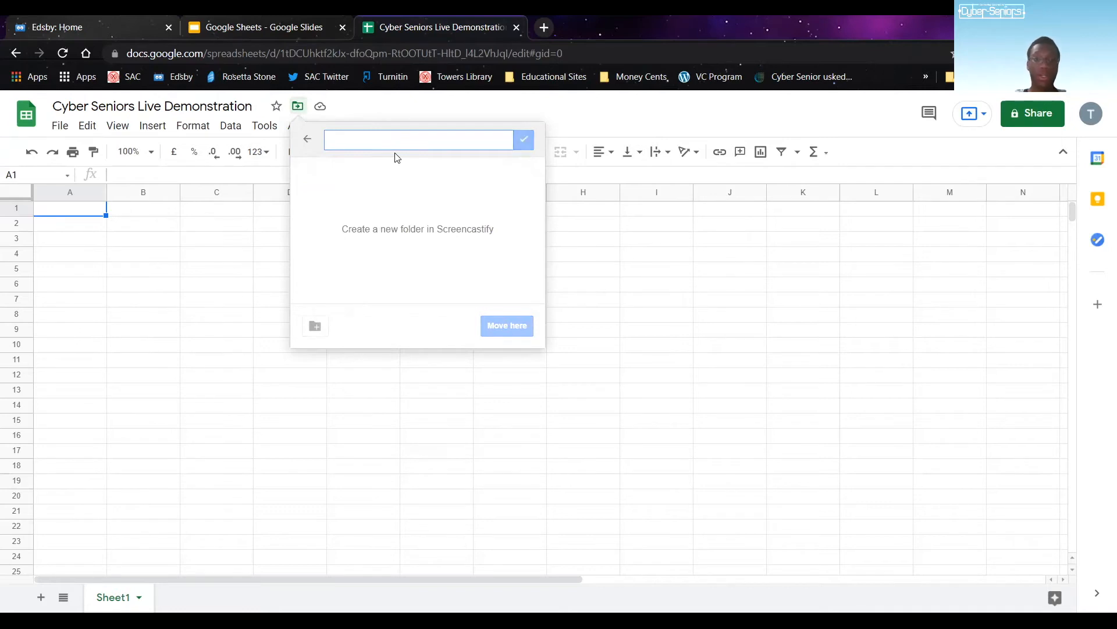
{"action": "left_click", "coordinate": [307, 138]}
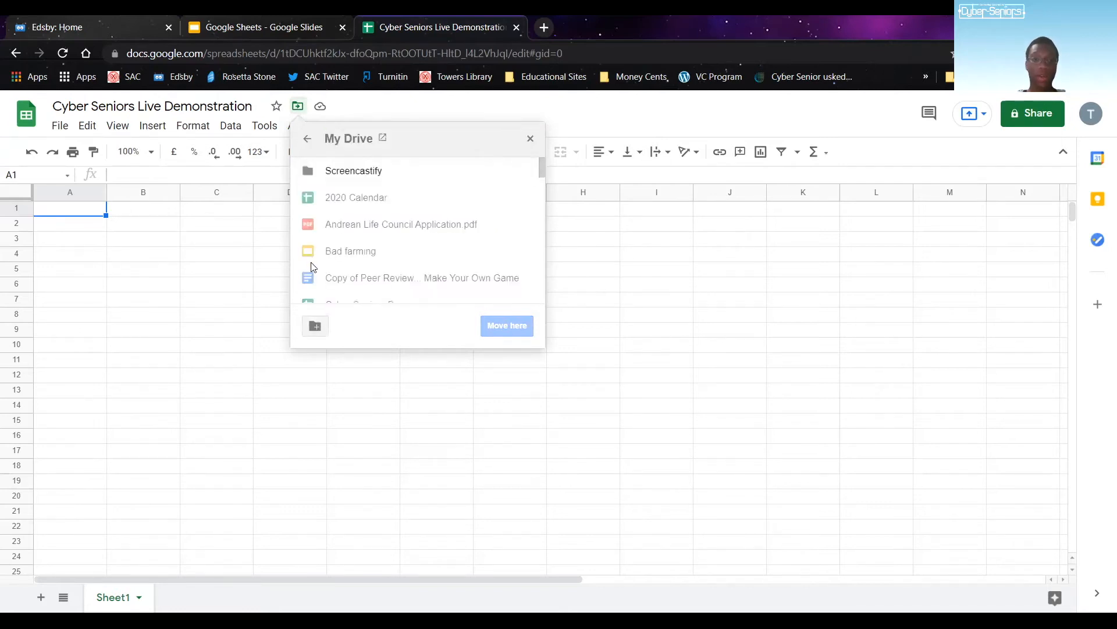
- Create a folder named Cyber Seniors inside Screencastify and move the spreadsheet into it
{"action": "left_click", "coordinate": [314, 327]}
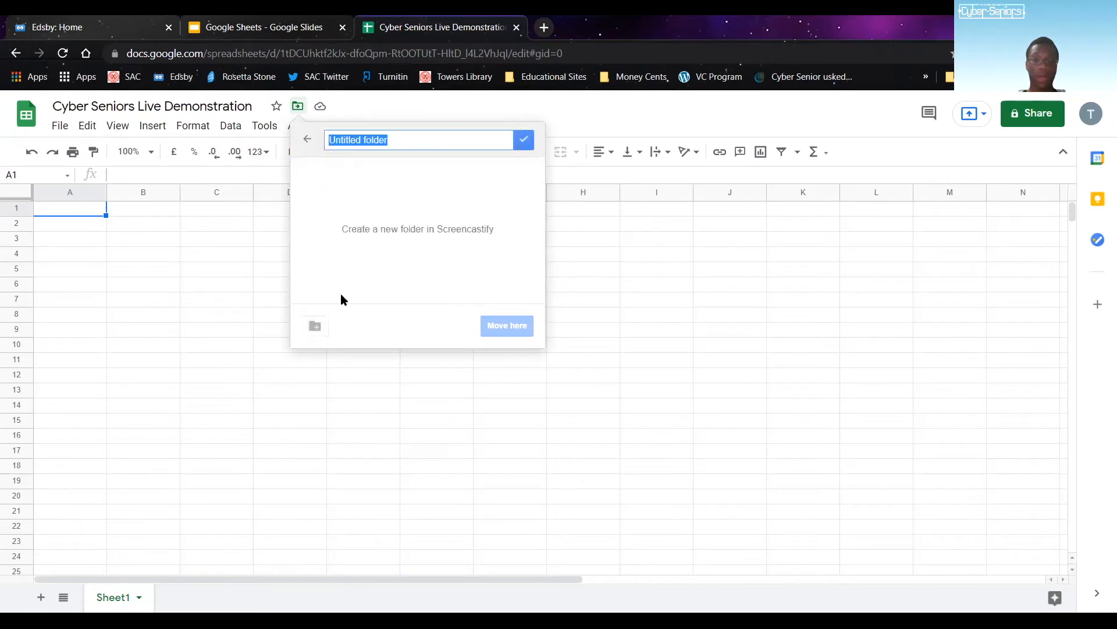
{"action": "key", "text": "BackSpace"}
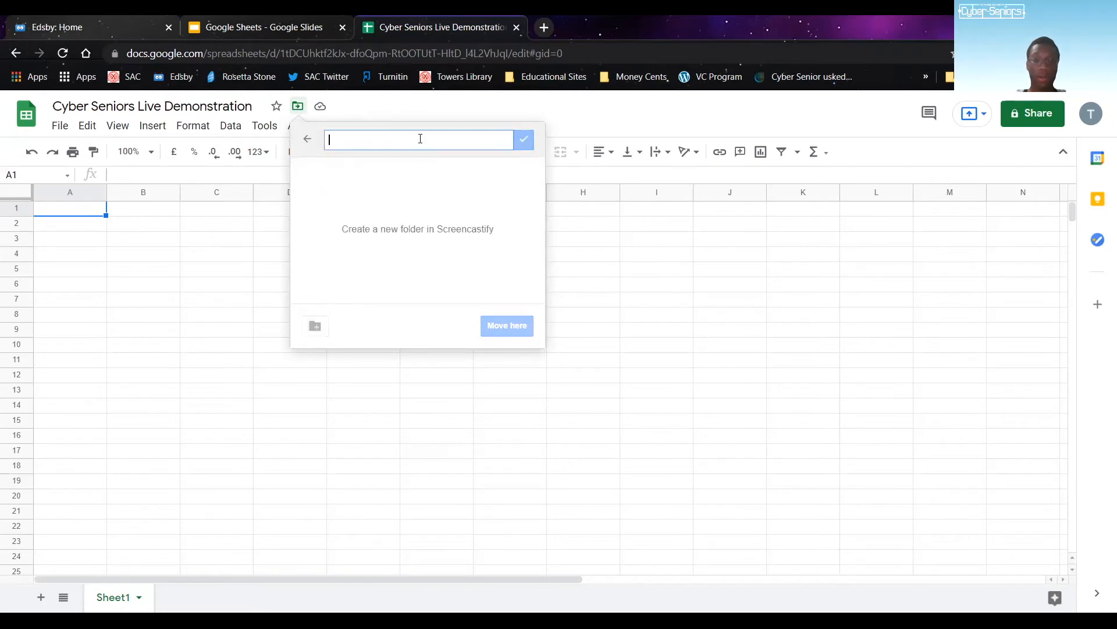
{"action": "type", "text": "Cyber Sen"}
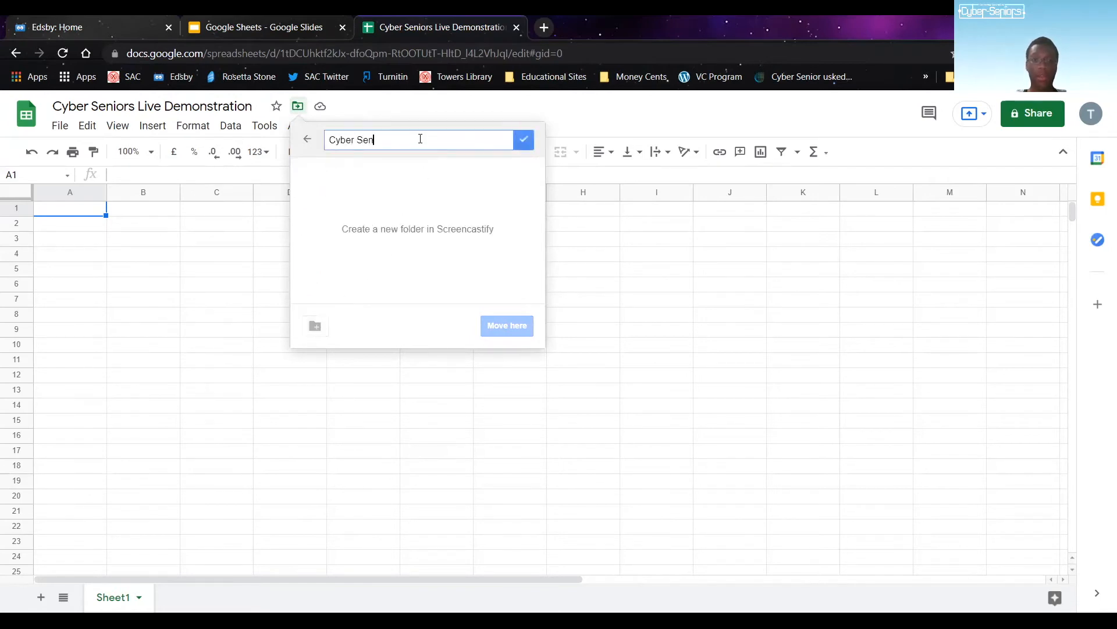
{"action": "type", "text": "iors"}
{"action": "left_click", "coordinate": [524, 147]}
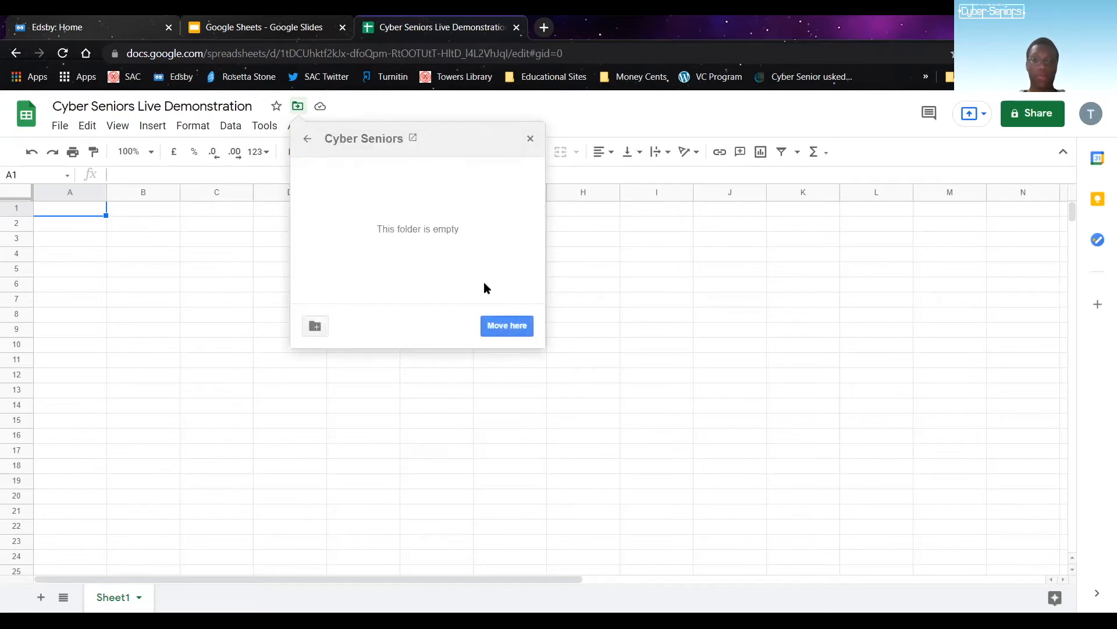
{"action": "left_click", "coordinate": [505, 326]}
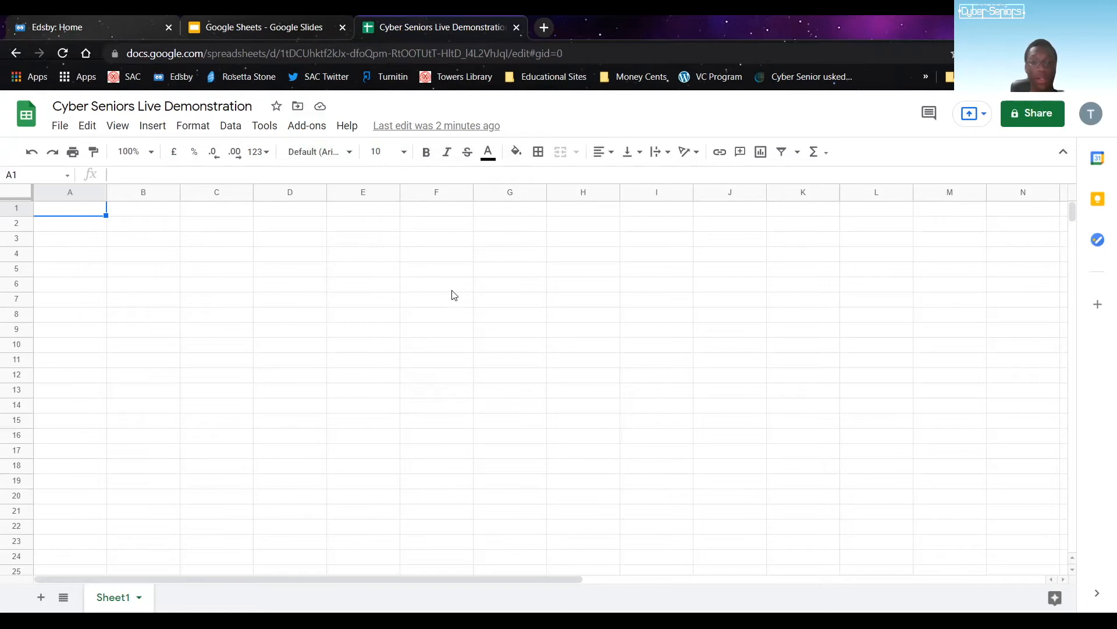
{"action": "left_click", "coordinate": [441, 332]}
{"action": "left_click", "coordinate": [367, 375]}
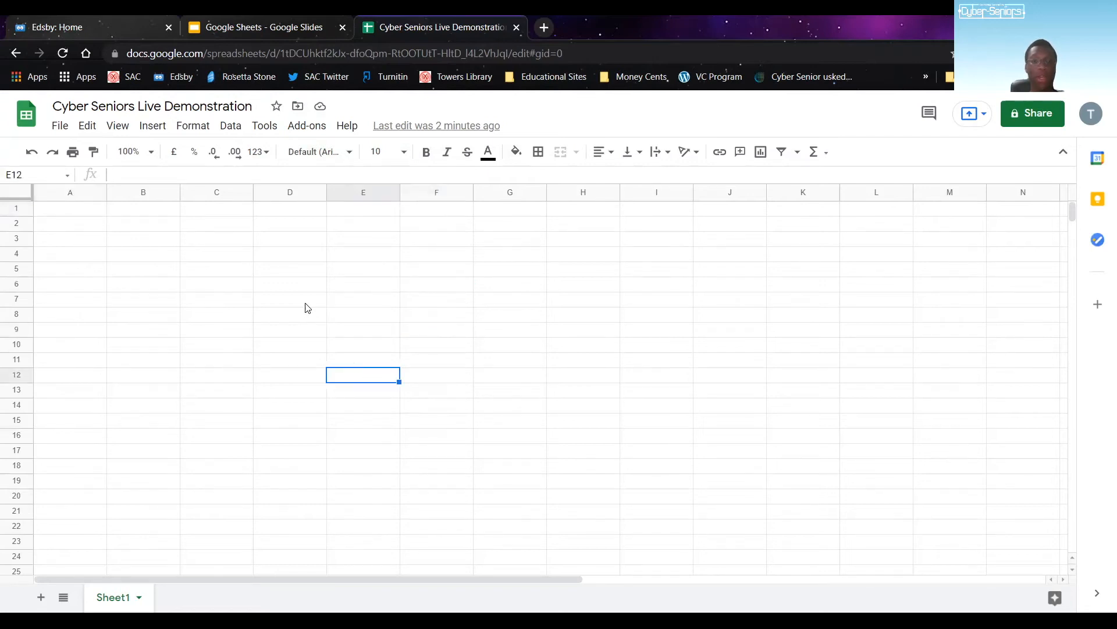
{"action": "left_click", "coordinate": [305, 302]}
{"action": "left_click", "coordinate": [178, 346]}
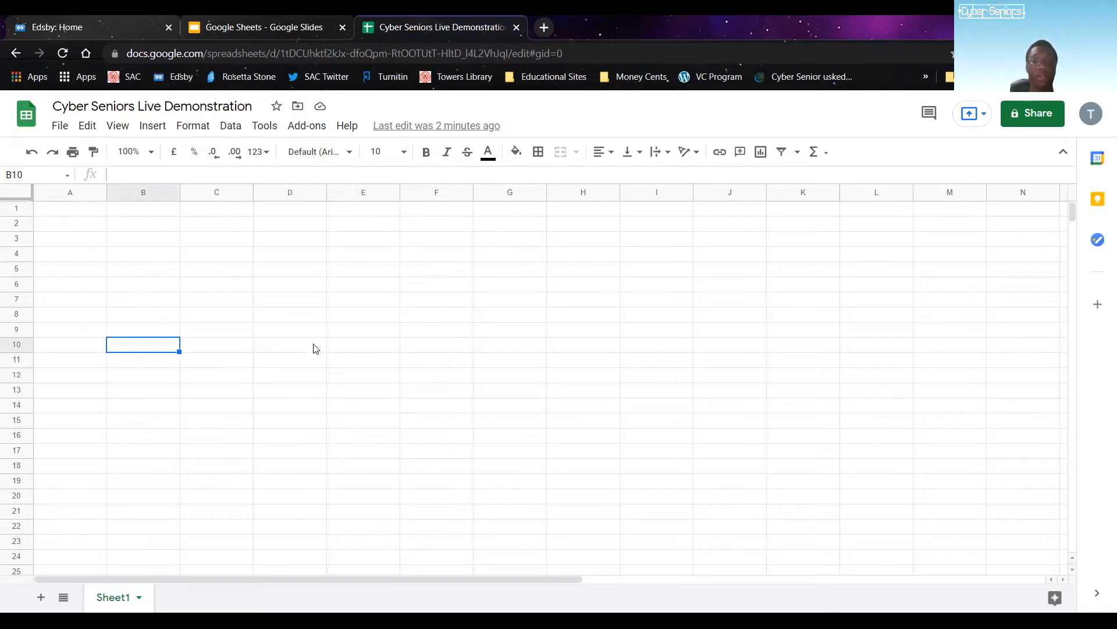
{"action": "left_click", "coordinate": [520, 395]}
{"action": "left_click", "coordinate": [467, 333]}
{"action": "left_click", "coordinate": [359, 374]}
{"action": "left_click", "coordinate": [208, 319]}
{"action": "left_click", "coordinate": [109, 258]}
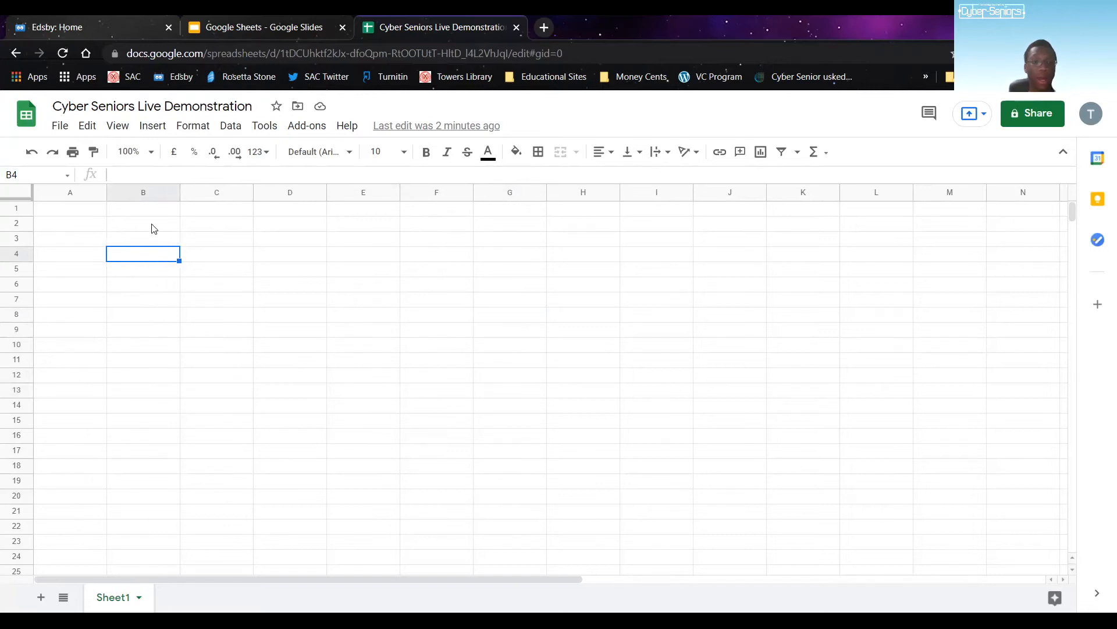
- Select the cell range A1:F15 on Sheet1
{"action": "left_click_drag", "start_coordinate": [84, 213], "coordinate": [111, 253]}
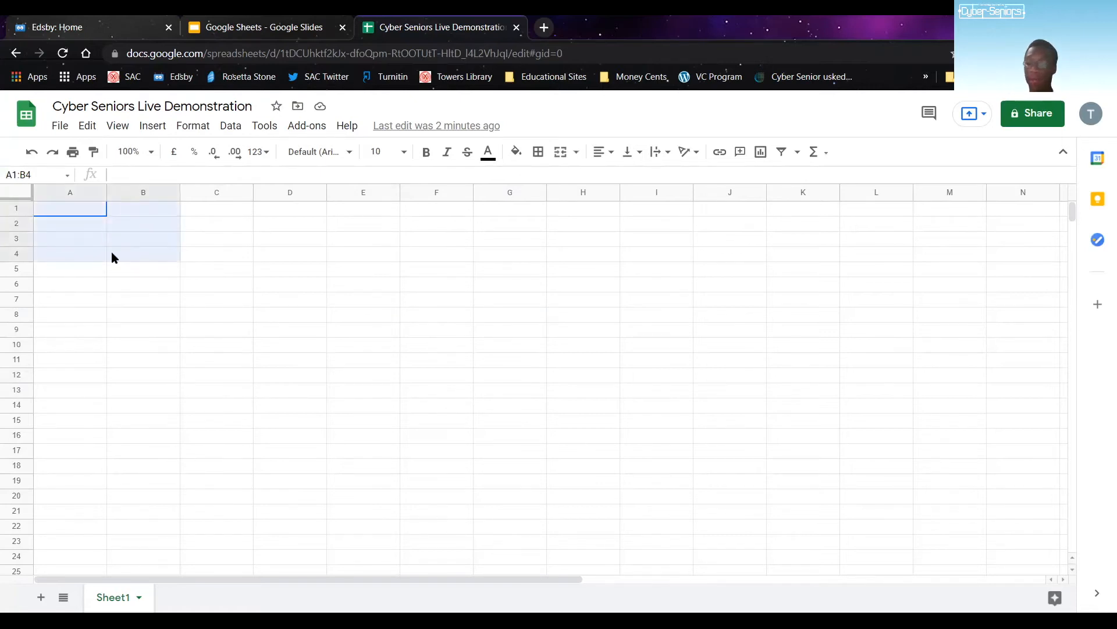
{"action": "left_click_drag", "start_coordinate": [112, 258], "coordinate": [429, 431]}
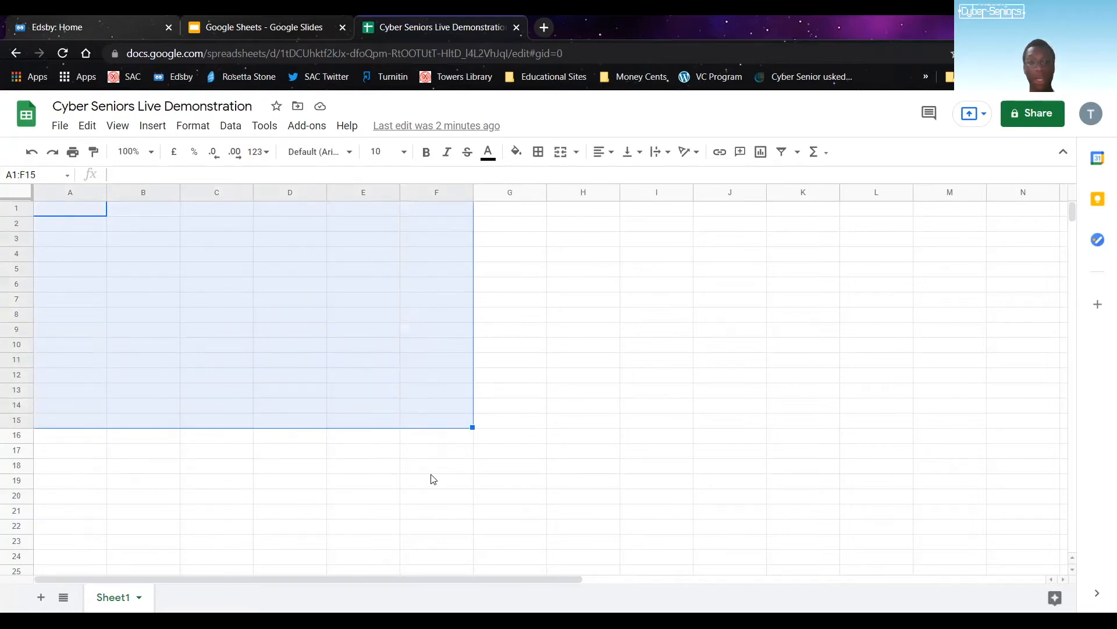
- Select the non-adjacent cells F17, C3, C6, E5, E7, D10, C11, B14, G12, G8, H10 and H16 together
{"action": "left_click", "coordinate": [406, 452]}
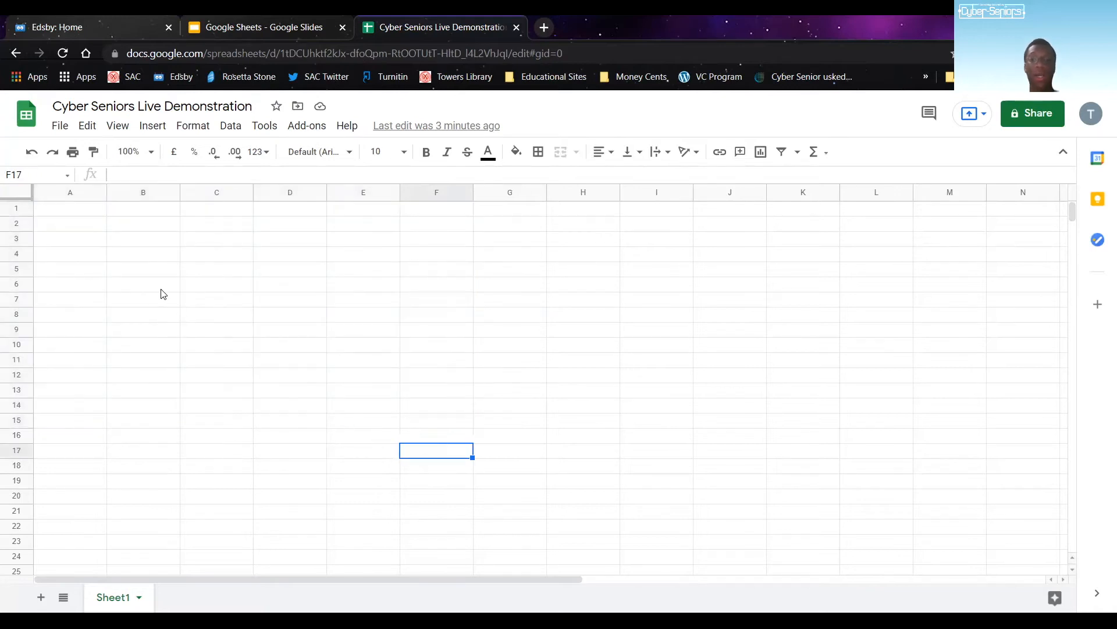
{"action": "left_click", "coordinate": [212, 246], "text": "ctrl"}
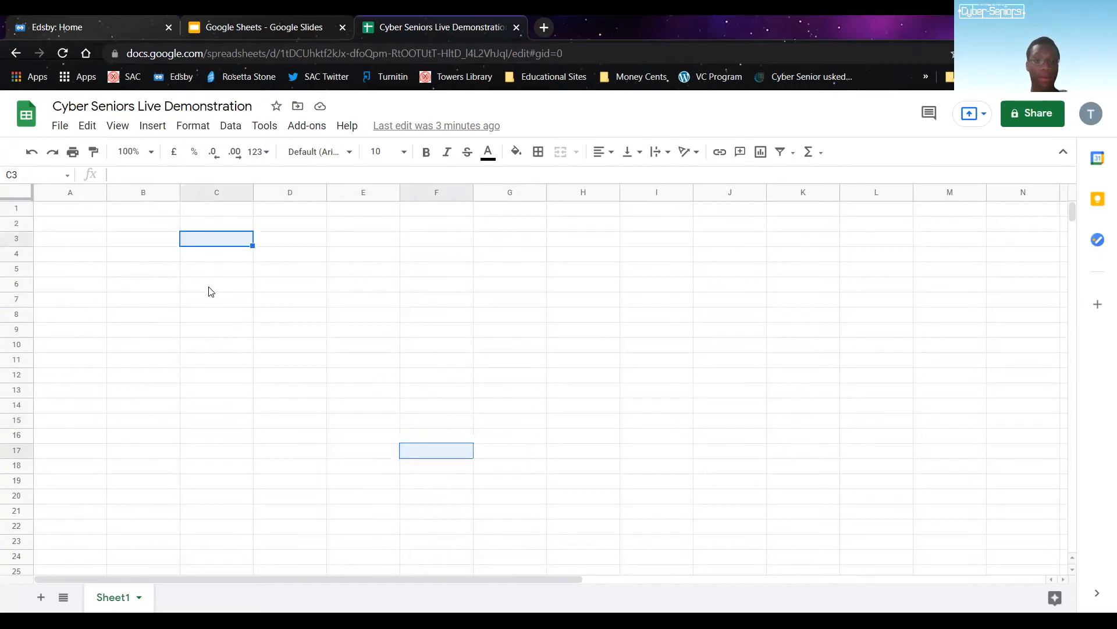
{"action": "left_click", "coordinate": [212, 285], "text": "ctrl"}
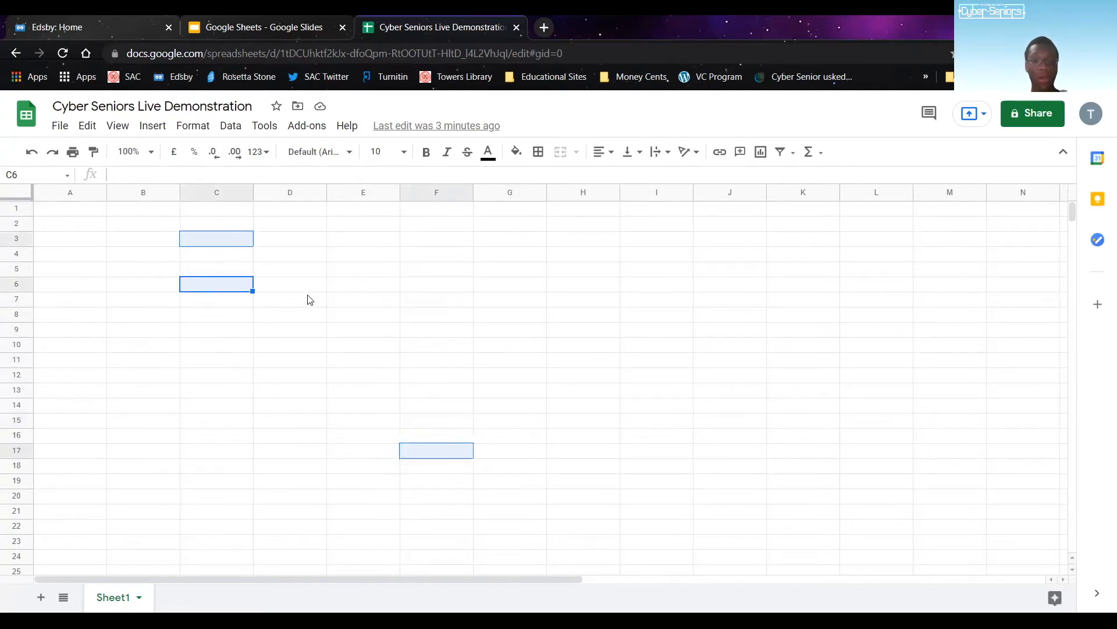
{"action": "left_click", "coordinate": [337, 272], "text": "ctrl"}
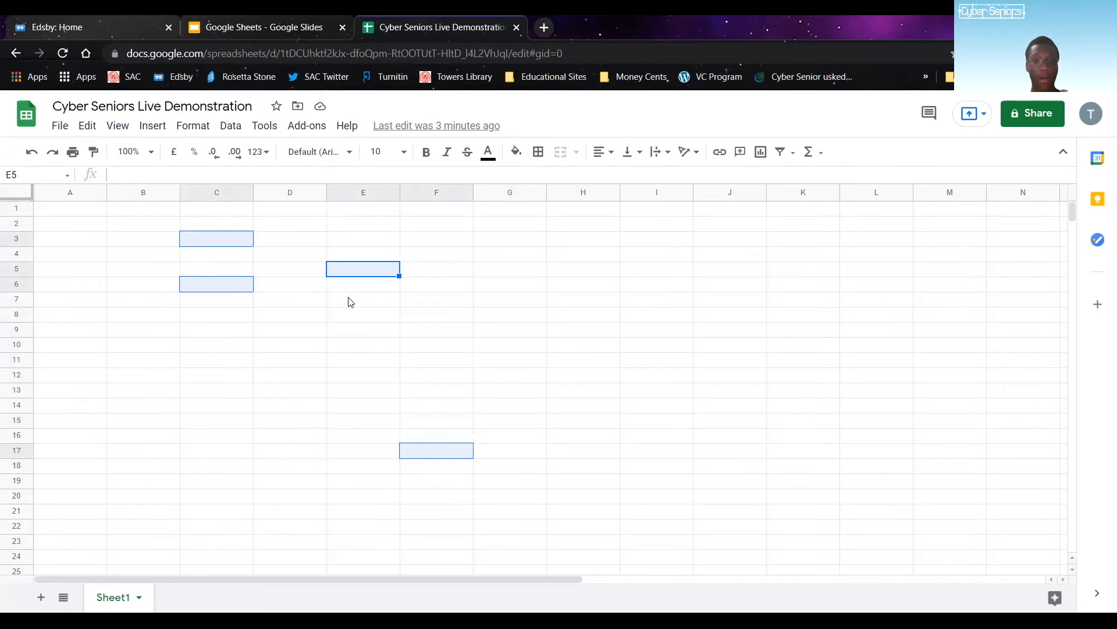
{"action": "left_click", "coordinate": [349, 302], "text": "ctrl"}
{"action": "left_click", "coordinate": [323, 344], "text": "ctrl"}
{"action": "left_click", "coordinate": [193, 364], "text": "ctrl"}
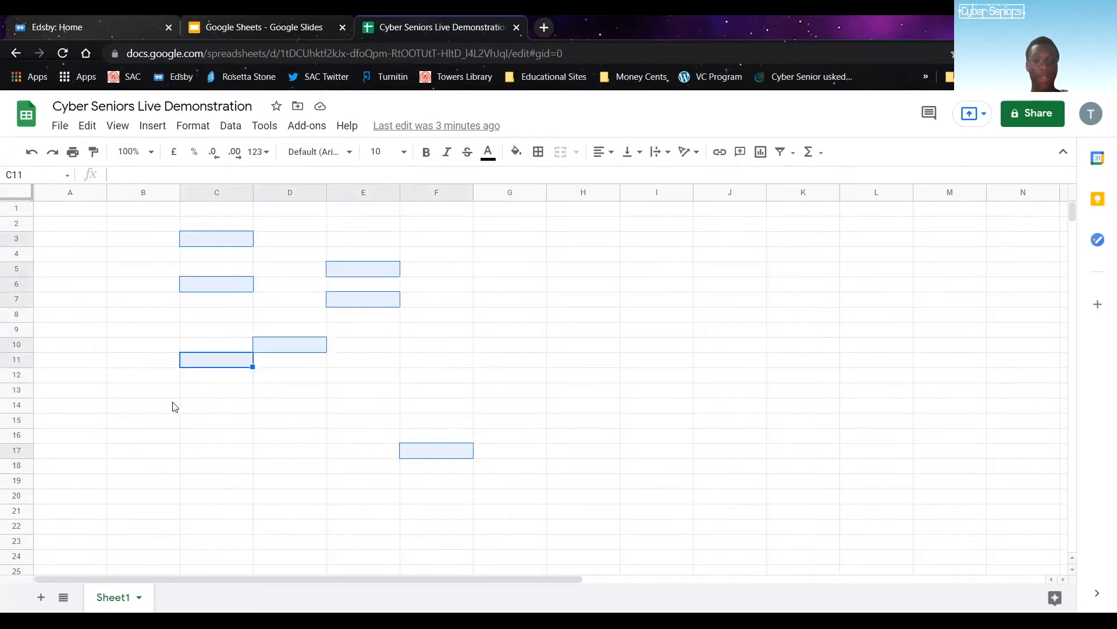
{"action": "left_click", "coordinate": [175, 407], "text": "ctrl"}
{"action": "left_click", "coordinate": [483, 377], "text": "ctrl"}
{"action": "left_click", "coordinate": [538, 314], "text": "ctrl"}
{"action": "left_click", "coordinate": [588, 346], "text": "ctrl"}
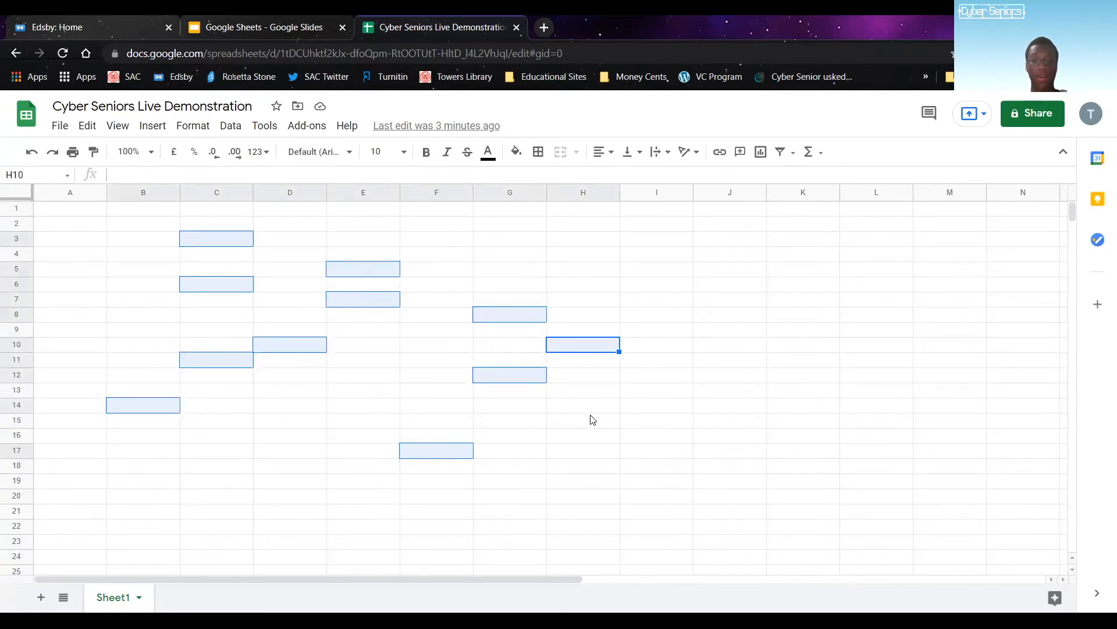
{"action": "left_click", "coordinate": [552, 432], "text": "ctrl"}
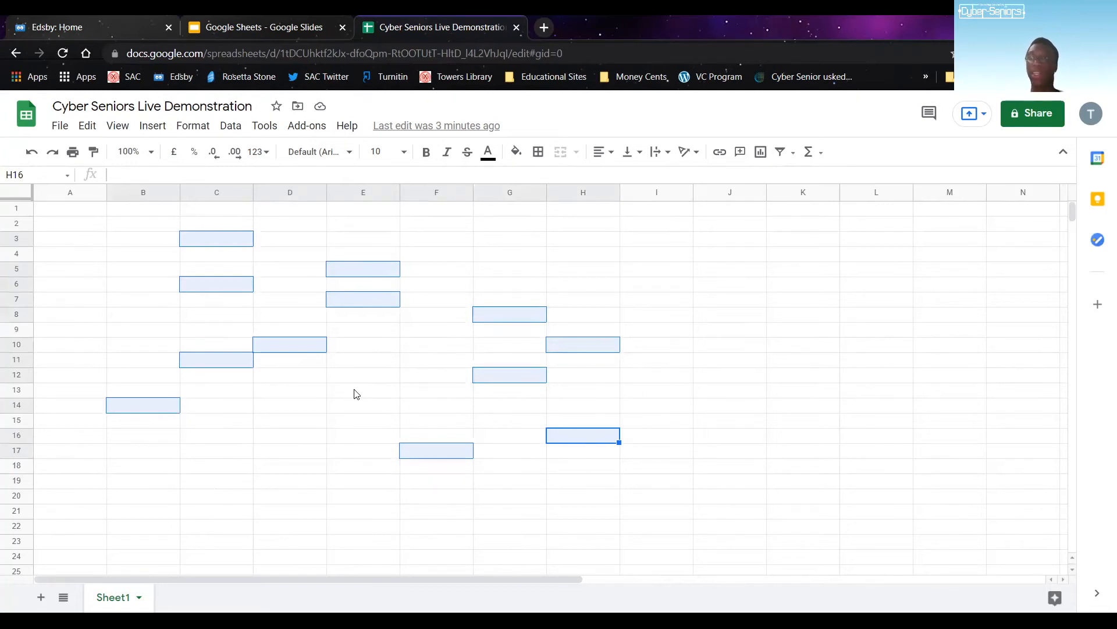
- Clear the multiple selection and move the active cell from A1 down to A4 and across to D4
{"action": "left_click", "coordinate": [356, 423]}
{"action": "left_click", "coordinate": [90, 213]}
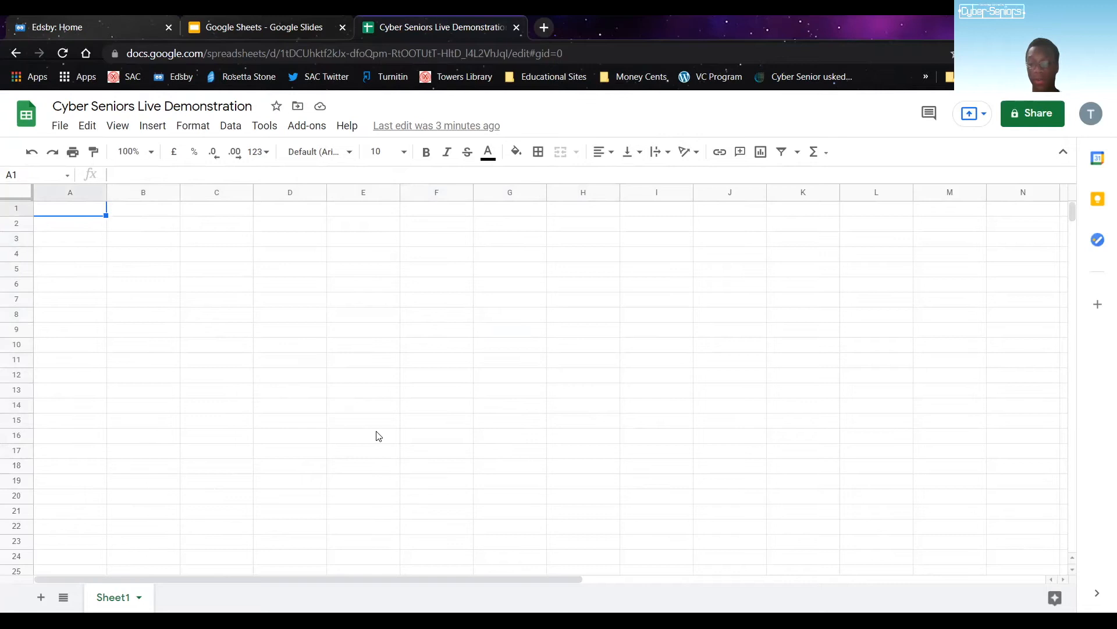
{"action": "key", "text": "Down"}
{"action": "key", "text": "Down"}
{"action": "key", "text": "Down"}
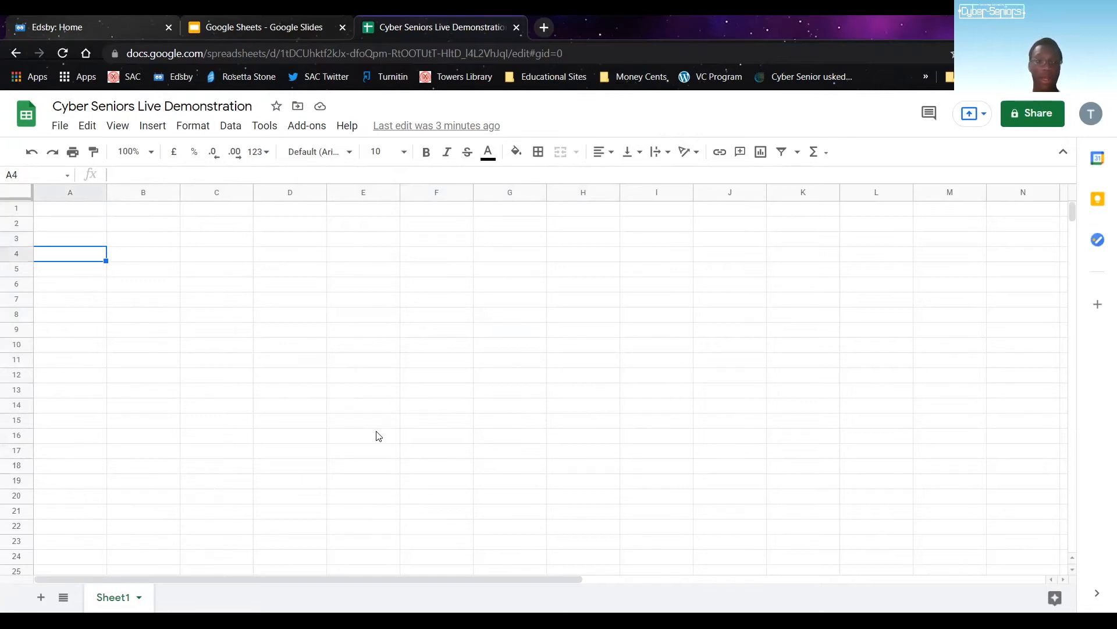
{"action": "key", "text": "Right"}
{"action": "key", "text": "Right"}
{"action": "key", "text": "Right"}
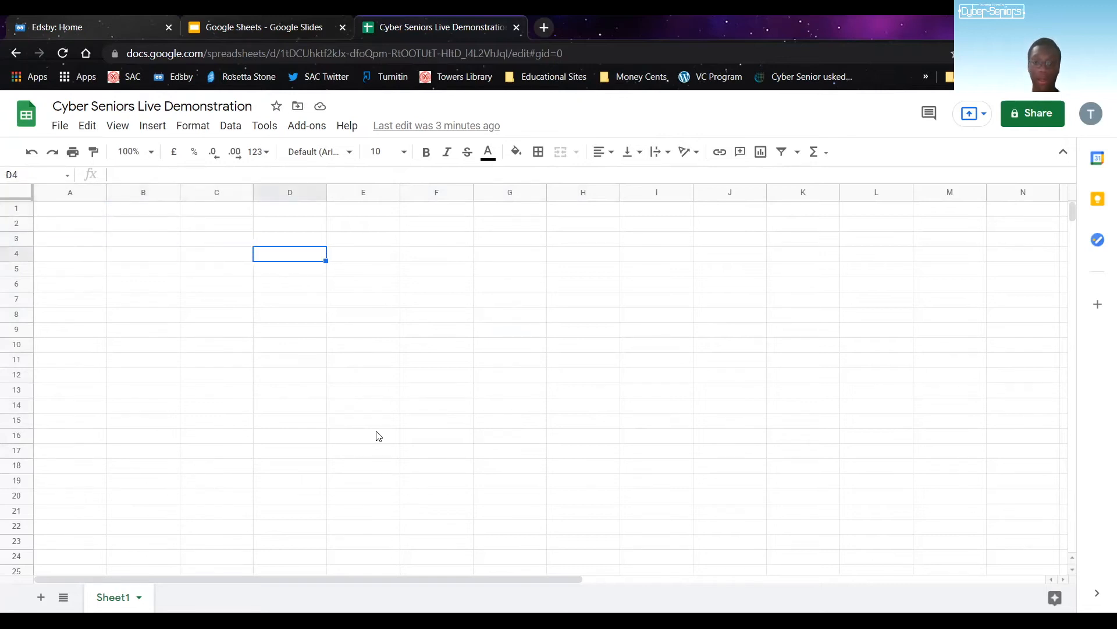
- Return the active cell from D4 to A1, one cell at a time
{"action": "key", "text": "Left"}
{"action": "key", "text": "Left"}
{"action": "key", "text": "Left"}
{"action": "key", "text": "Up"}
{"action": "key", "text": "Up"}
{"action": "key", "text": "Up"}
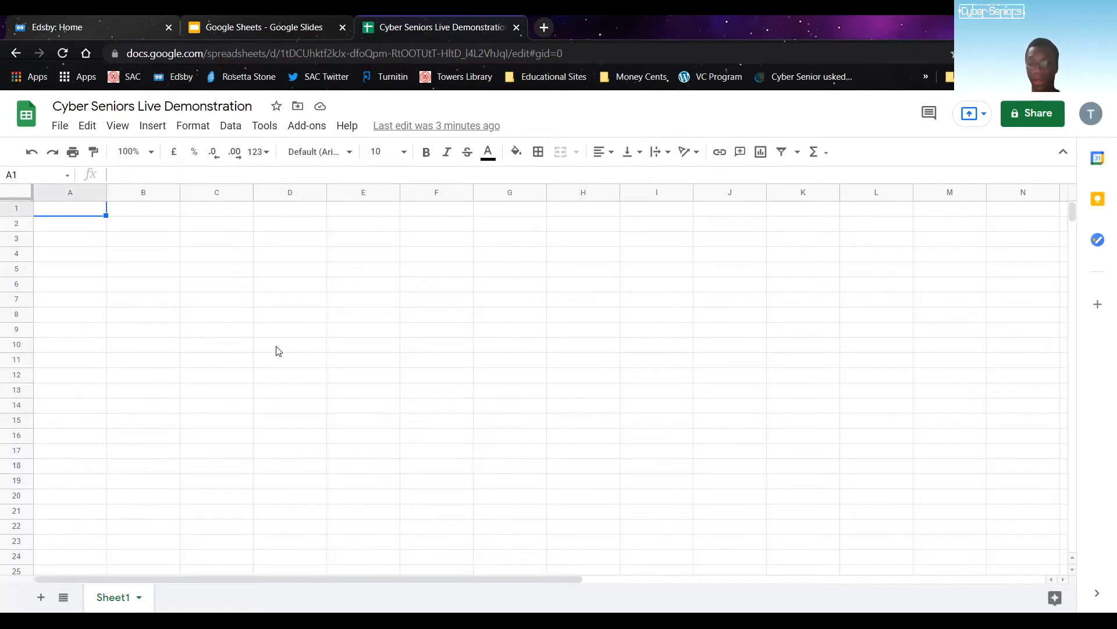
- Extend the selection from cell A1 to the range A1:C6
{"action": "key", "text": "shift+Down"}
{"action": "key", "text": "shift+Down"}
{"action": "key", "text": "shift+Down"}
{"action": "key", "text": "shift+Down"}
{"action": "key", "text": "shift+Down"}
{"action": "key", "text": "shift+Right"}
{"action": "key", "text": "shift+Right"}
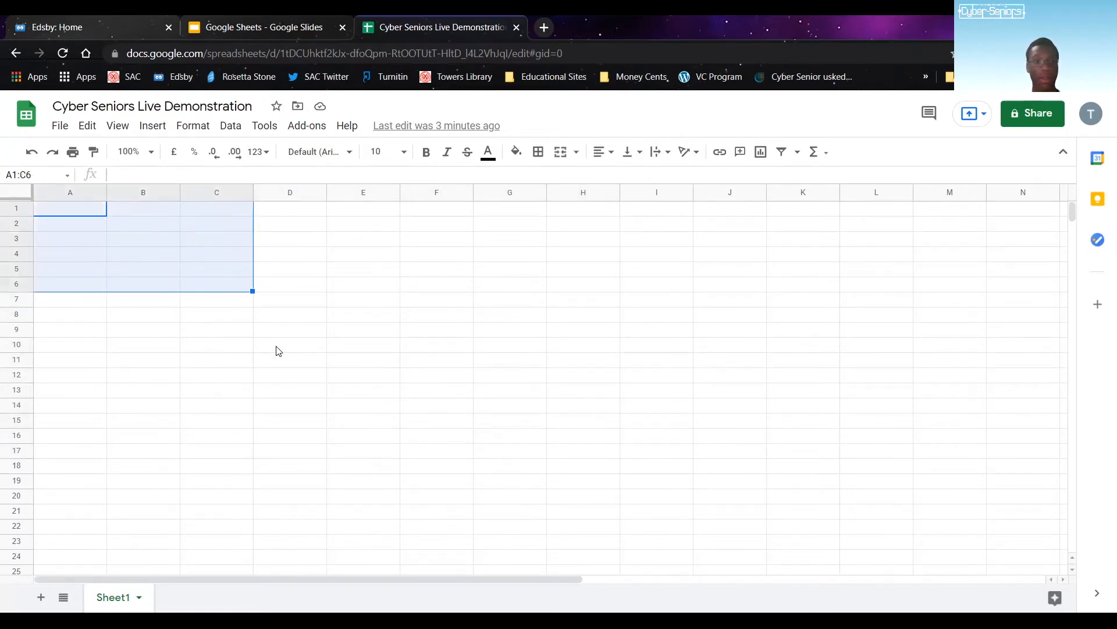
- Enlarge the selected range by two columns and five rows to A1:E11
{"action": "key", "text": "shift+Right"}
{"action": "key", "text": "shift+Right"}
{"action": "key", "text": "shift+Down"}
{"action": "key", "text": "shift+Down"}
{"action": "key", "text": "shift+Down"}
{"action": "key", "text": "shift+Down"}
{"action": "key", "text": "shift+Down"}
- Shrink the selected range back to A1:C6
{"action": "key", "text": "shift+Left"}
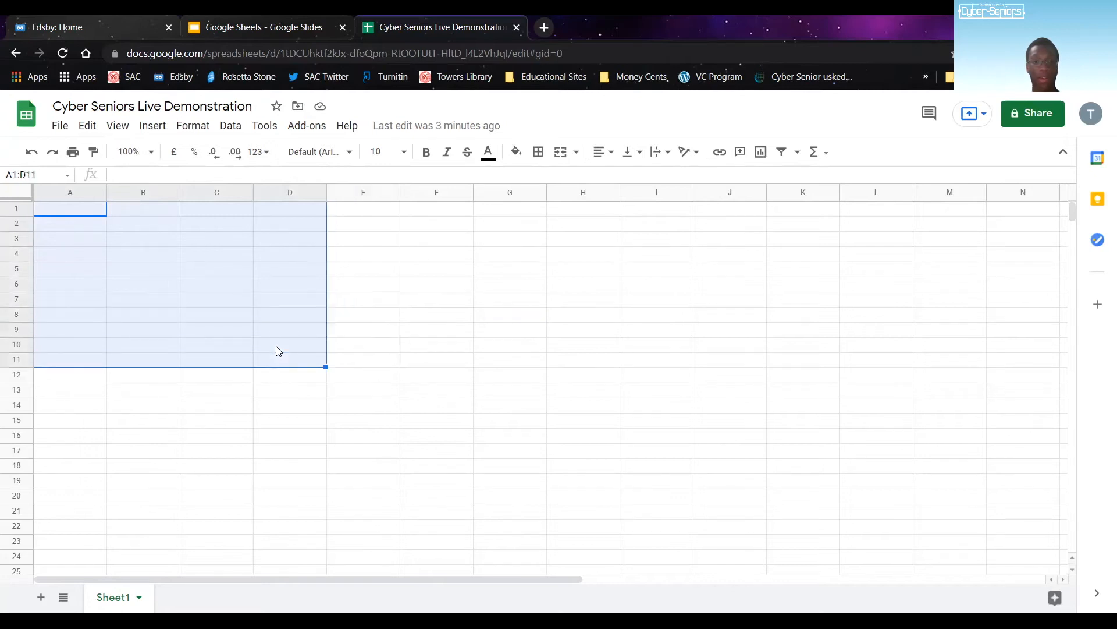
{"action": "key", "text": "shift+Left"}
{"action": "key", "text": "shift+Up"}
{"action": "key", "text": "shift+Up"}
{"action": "key", "text": "shift+Up"}
{"action": "key", "text": "shift+Up"}
{"action": "key", "text": "shift+Up"}
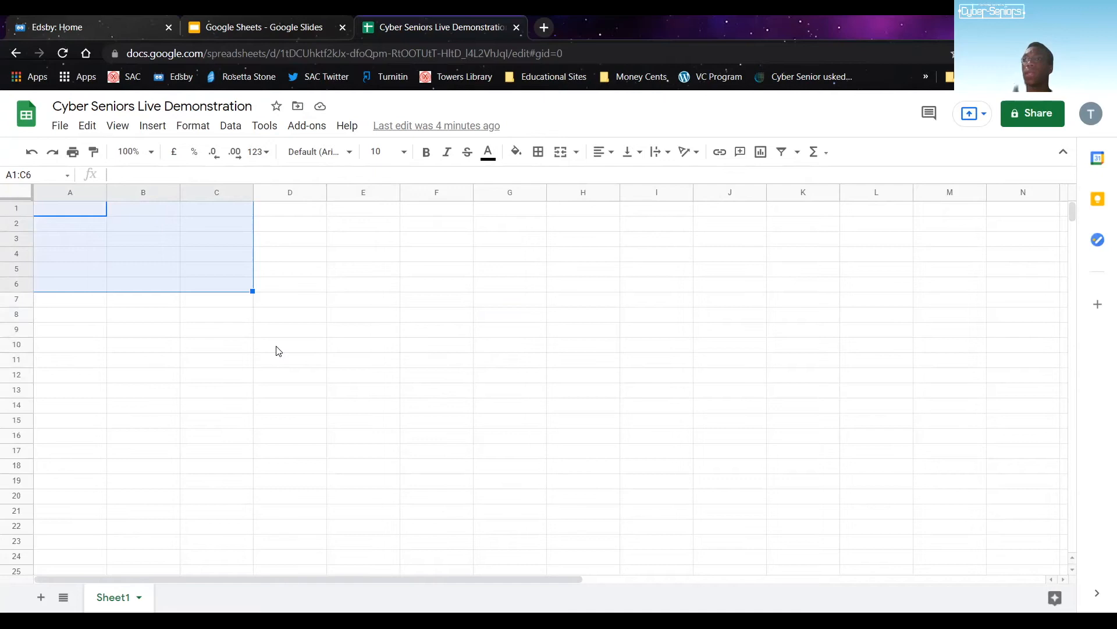
- Clear the range selection and select the entire column C
{"action": "left_click", "coordinate": [329, 348]}
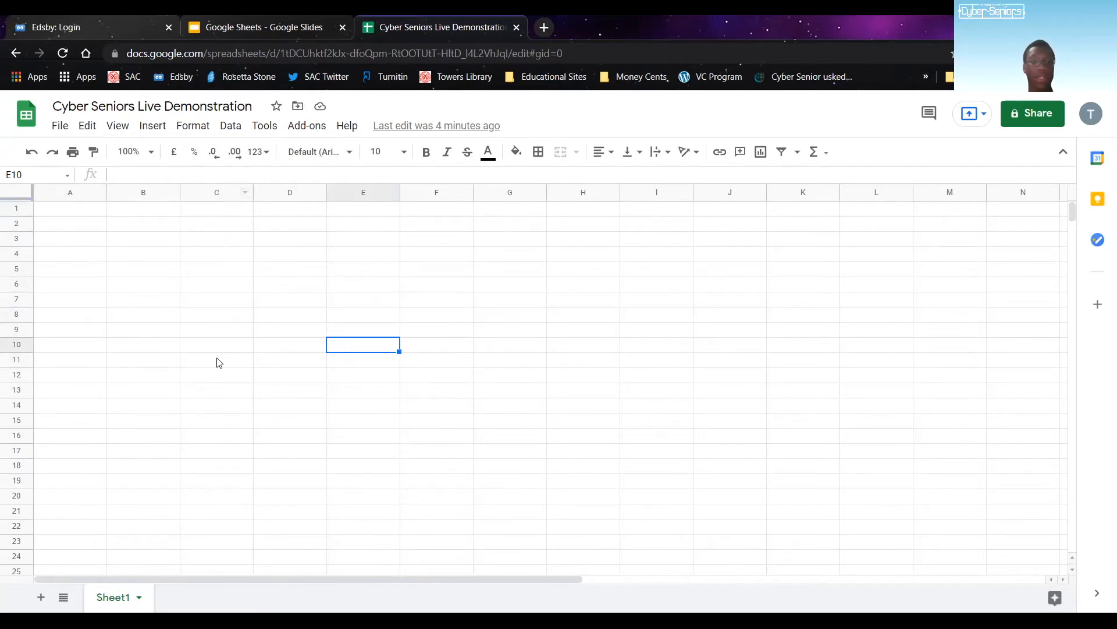
{"action": "left_click", "coordinate": [217, 198]}
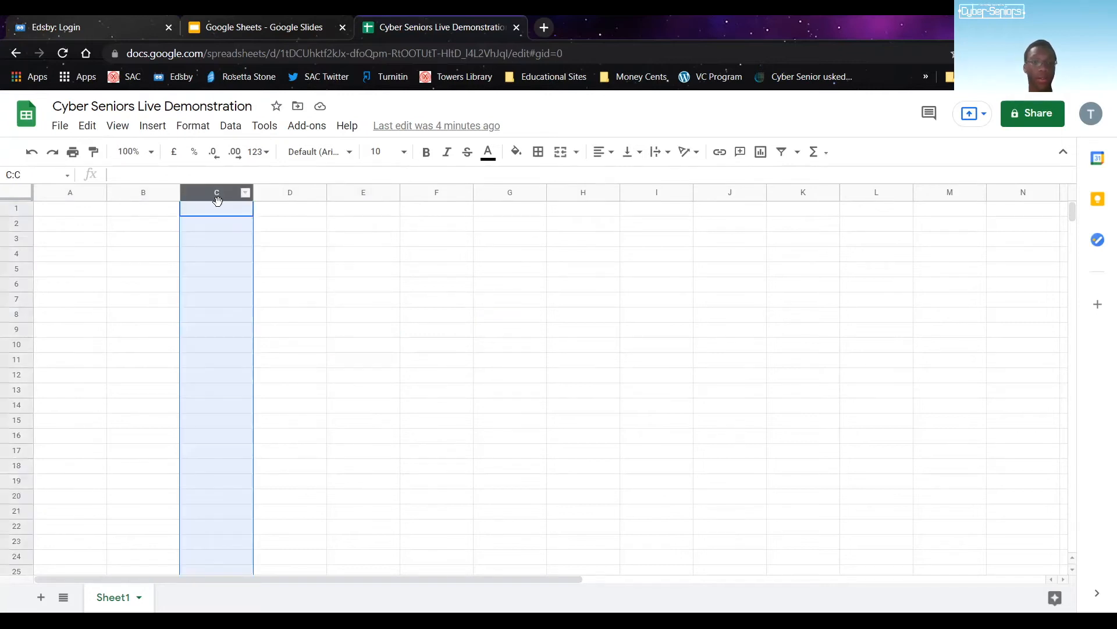
{"action": "scroll", "coordinate": [216, 495], "scroll_direction": "down", "scroll_amount": 7}
{"action": "scroll", "coordinate": [214, 483], "scroll_direction": "down", "scroll_amount": 18}
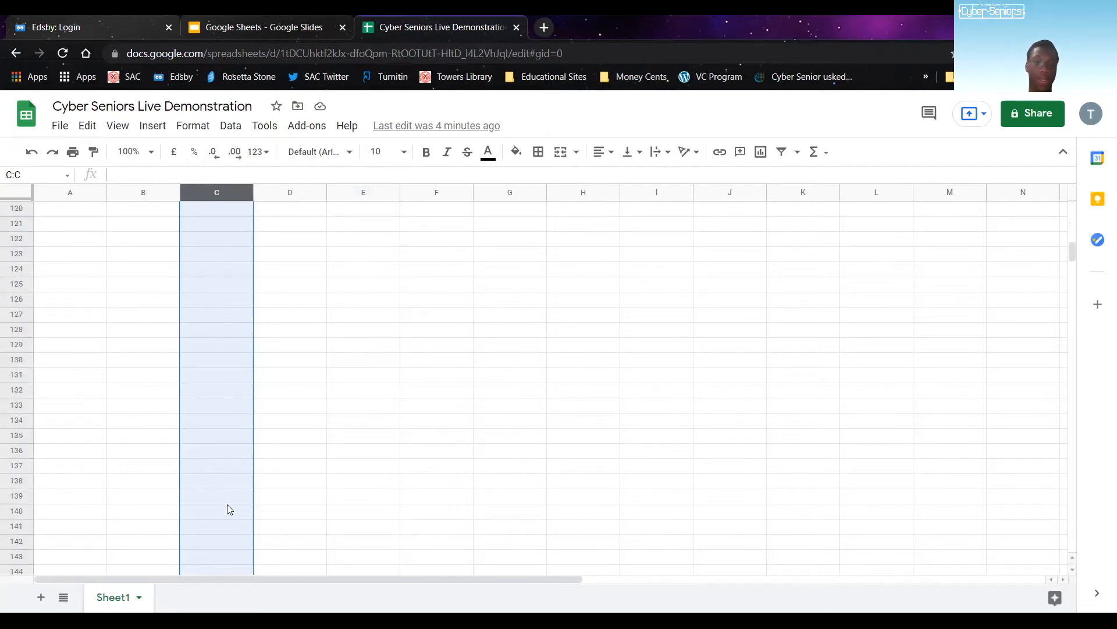
{"action": "scroll", "coordinate": [280, 514], "scroll_direction": "up", "scroll_amount": 20}
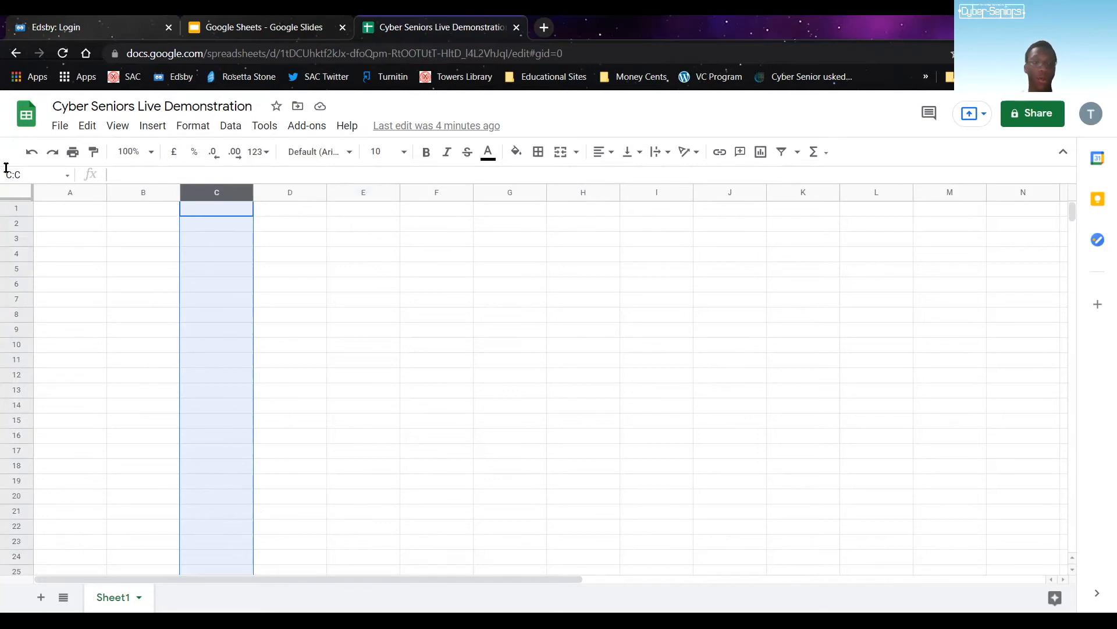
- Select the entire row 4 across all columns
{"action": "left_click", "coordinate": [14, 255]}
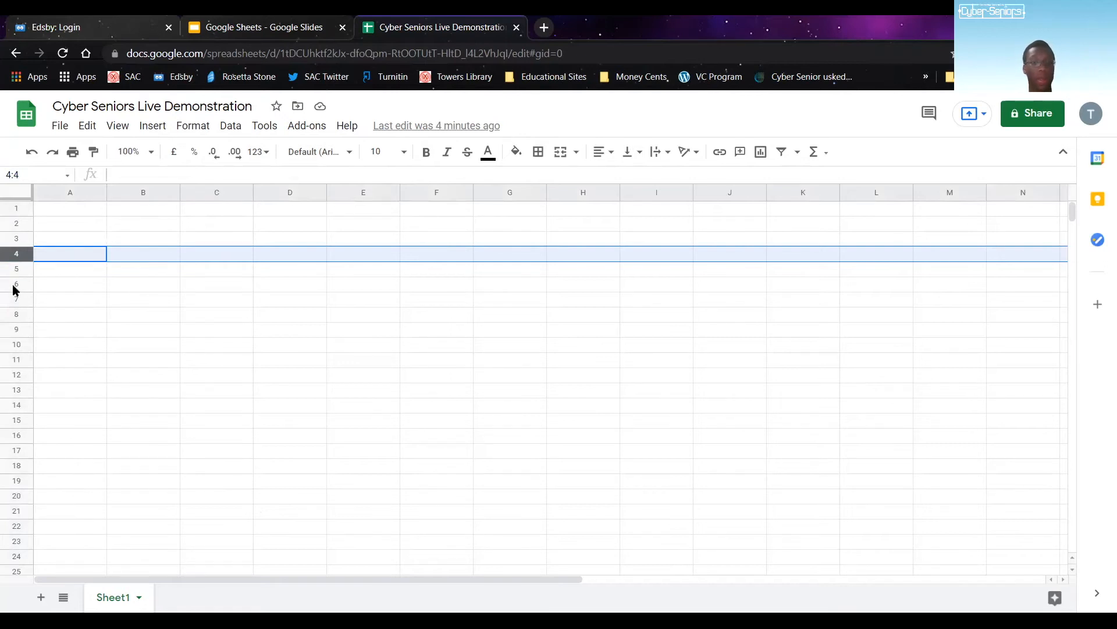
{"action": "scroll", "coordinate": [73, 285], "scroll_direction": "right", "scroll_amount": 3}
{"action": "scroll", "coordinate": [73, 286], "scroll_direction": "left", "scroll_amount": 3}
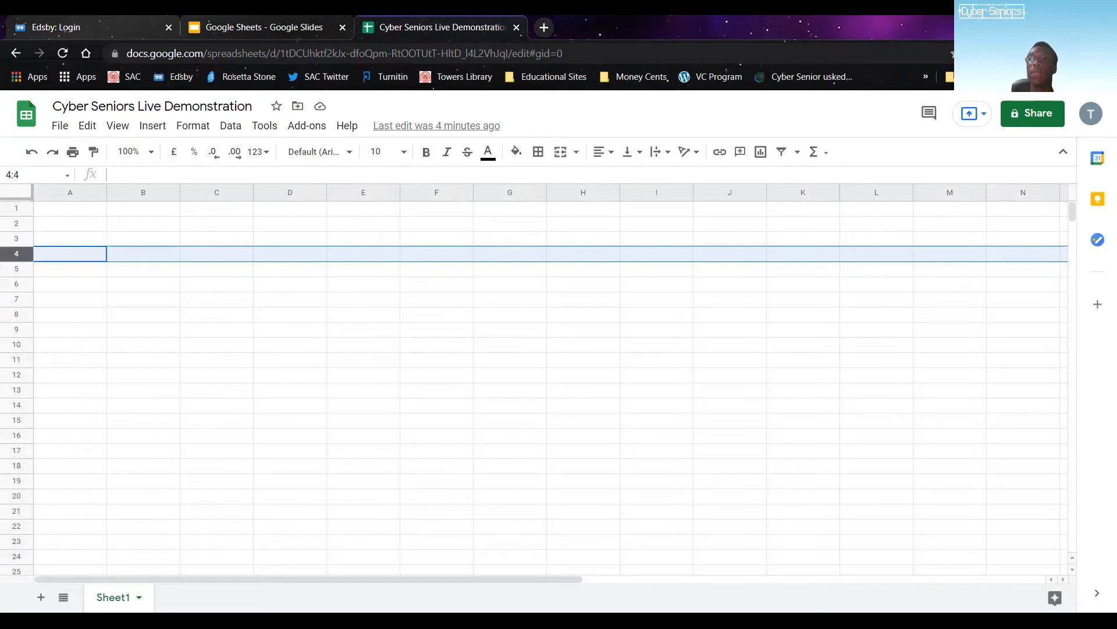
- Clear the row selection and widen column C slightly
{"action": "left_click", "coordinate": [198, 318]}
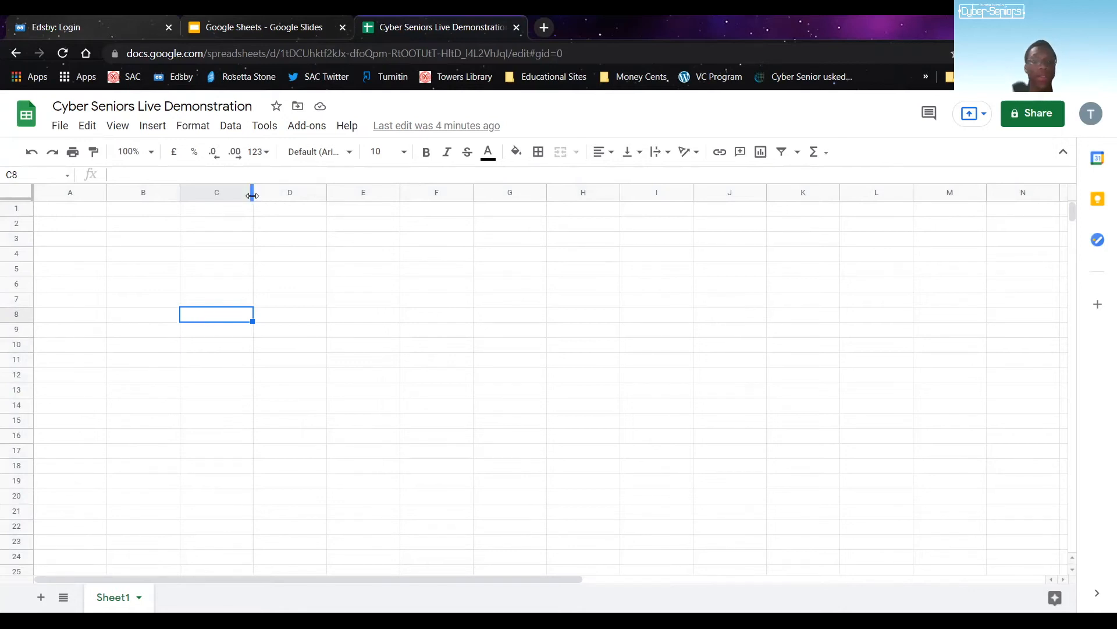
{"action": "left_click_drag", "start_coordinate": [252, 196], "coordinate": [275, 209]}
{"action": "left_click", "coordinate": [332, 230]}
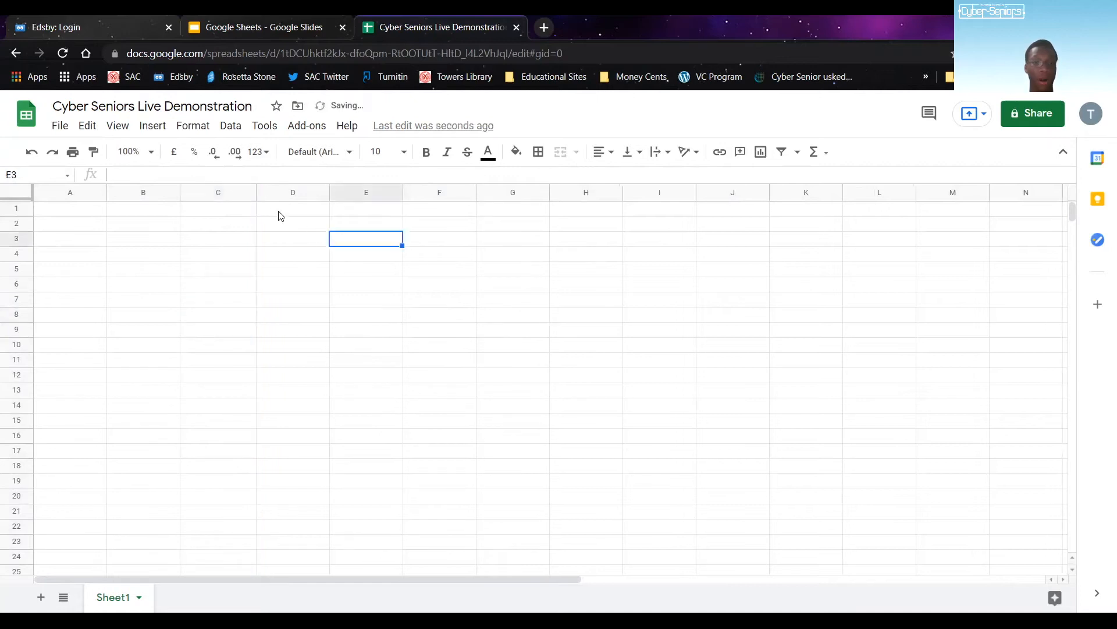
{"action": "left_click", "coordinate": [253, 224]}
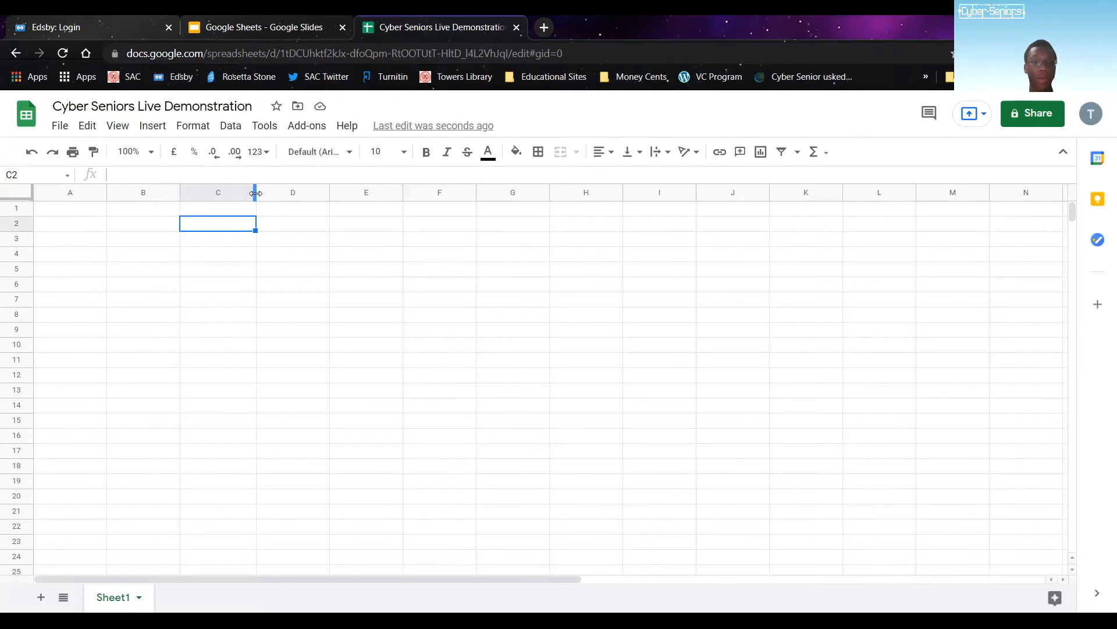
- Narrow column C to about two-thirds of its default width and make row 2 slightly taller
{"action": "left_click_drag", "start_coordinate": [256, 194], "coordinate": [230, 193]}
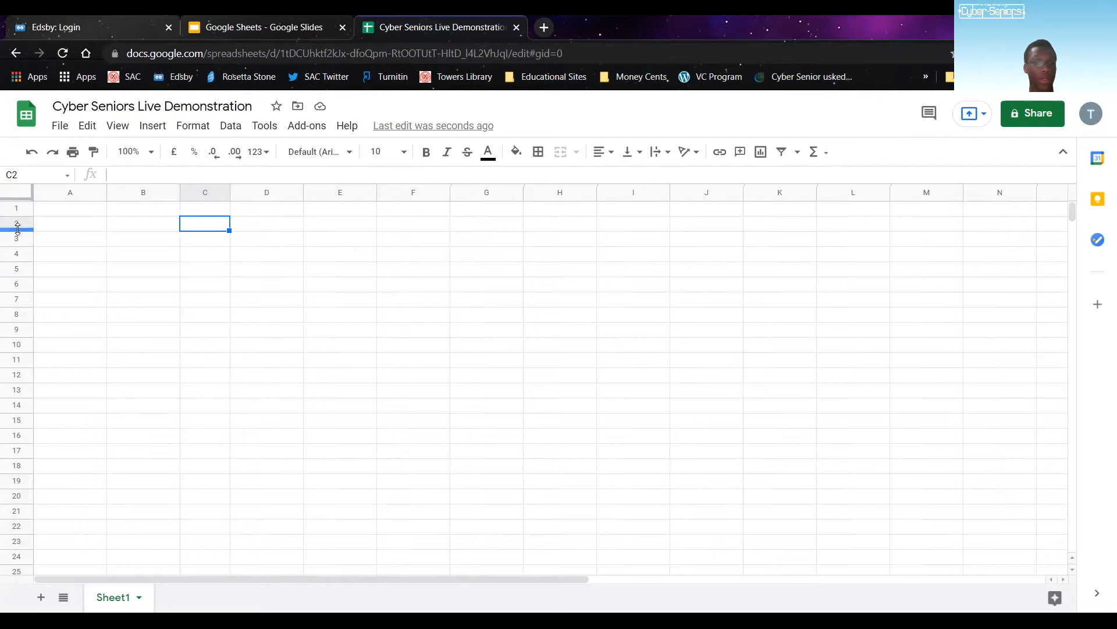
{"action": "mouse_move", "coordinate": [17, 228]}
{"action": "left_mouse_down"}
{"action": "mouse_move", "coordinate": [21, 263]}
{"action": "mouse_move", "coordinate": [23, 233]}
{"action": "left_mouse_up"}
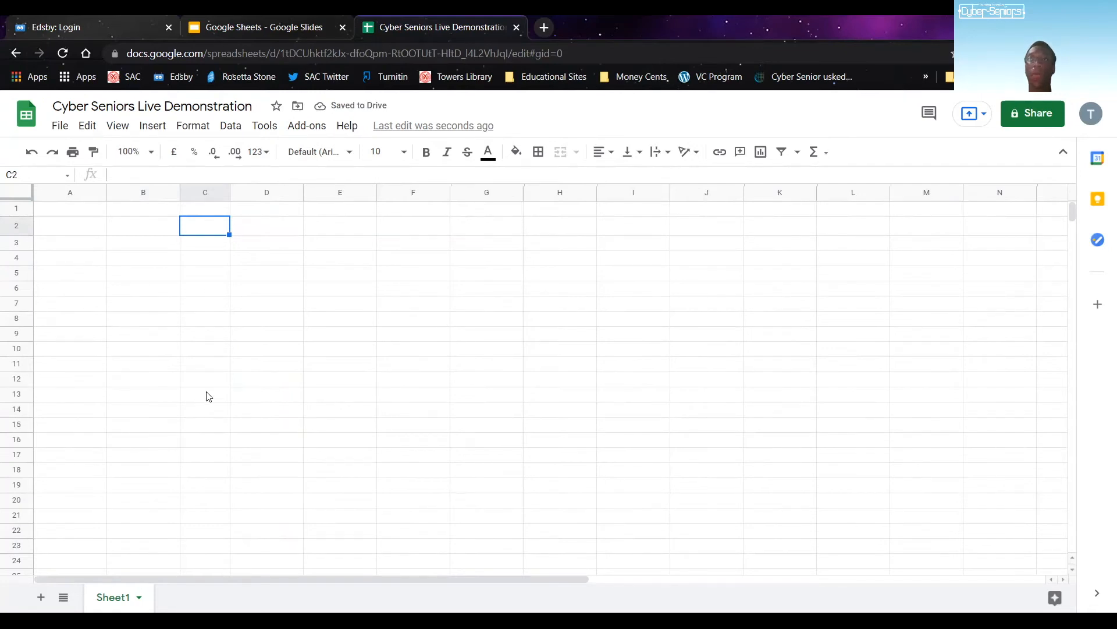
{"action": "left_click", "coordinate": [365, 400]}
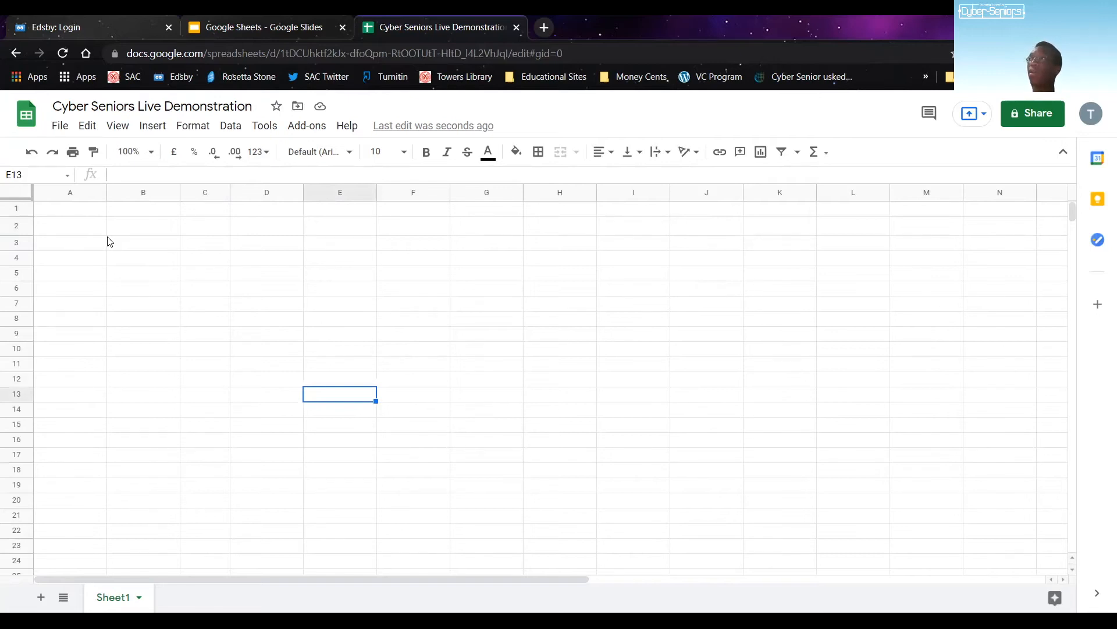
- Enter the title "Survery of Favourite Sports" in cell A1
{"action": "double_click", "coordinate": [72, 213]}
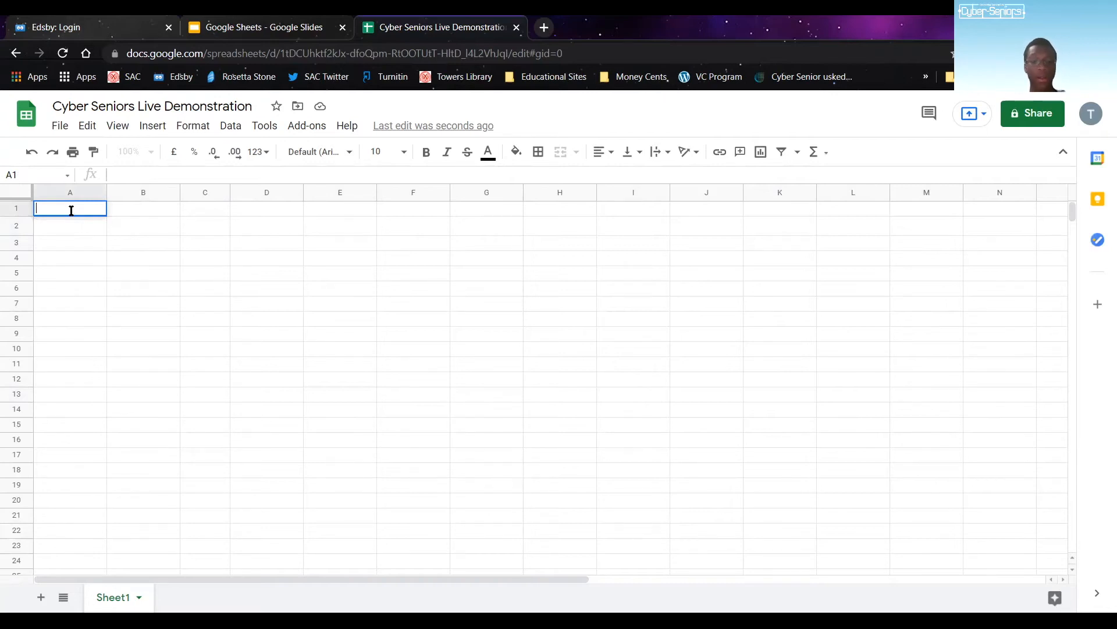
{"action": "type", "text": "Survery of "}
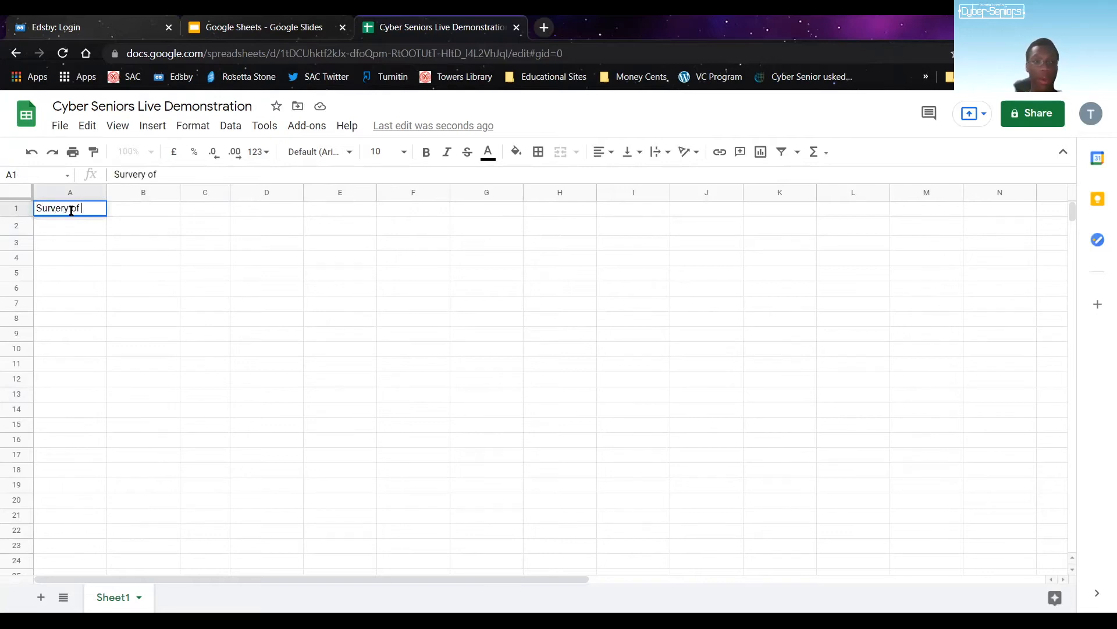
{"action": "type", "text": "Favour"}
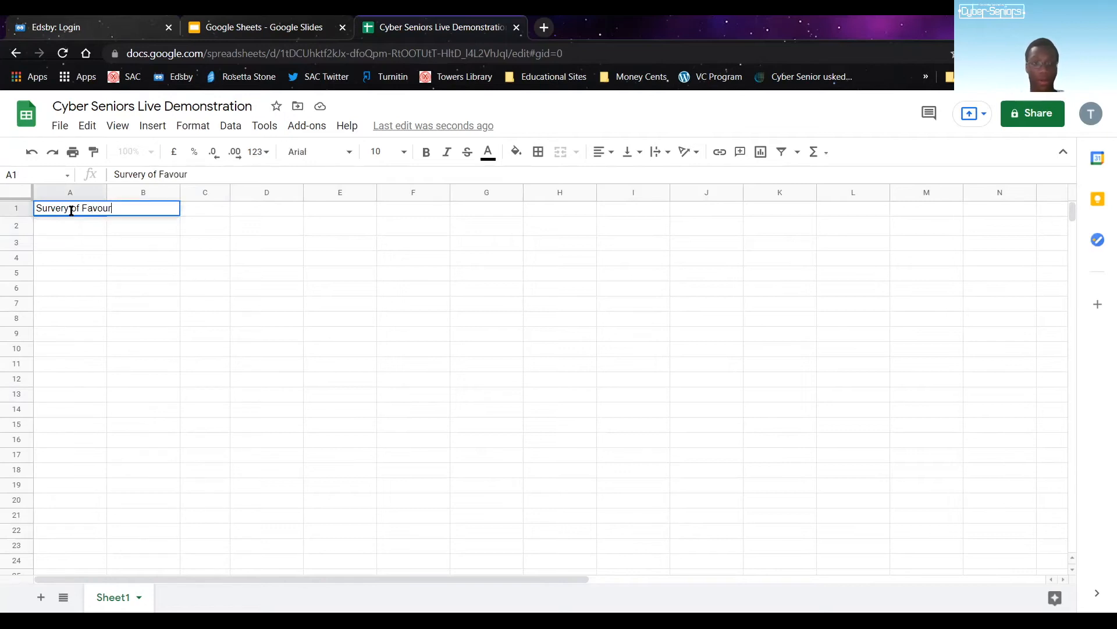
{"action": "type", "text": "ite SPorts"}
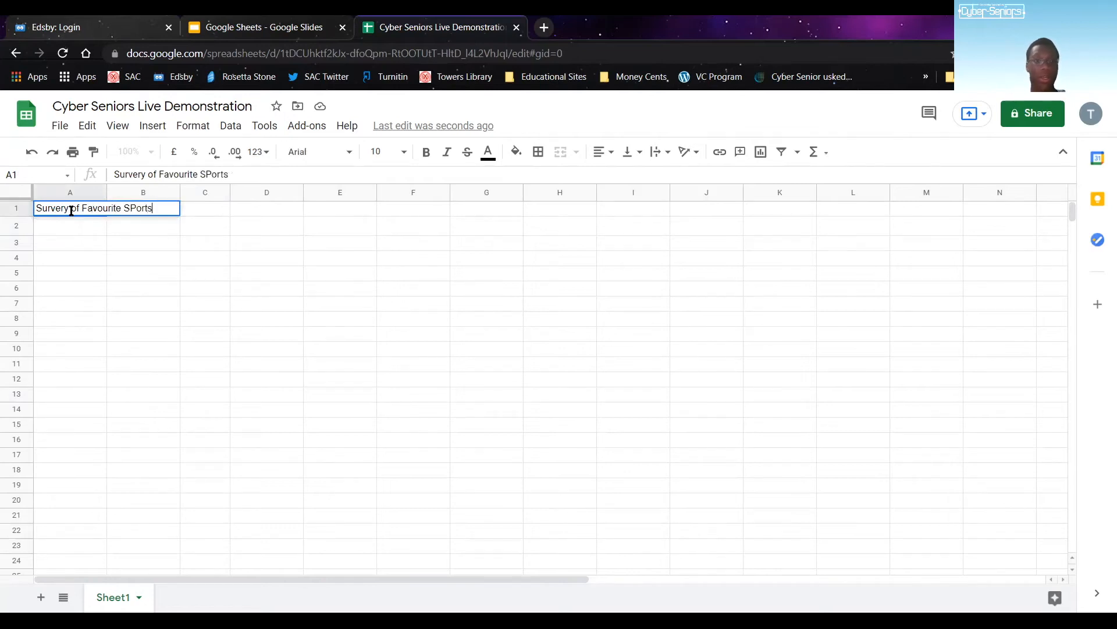
{"action": "key", "text": "BackSpace"}
{"action": "key", "text": "BackSpace"}
{"action": "key", "text": "BackSpace"}
{"action": "key", "text": "BackSpace"}
{"action": "key", "text": "BackSpace"}
{"action": "type", "text": "ports"}
{"action": "left_click", "coordinate": [138, 273]}
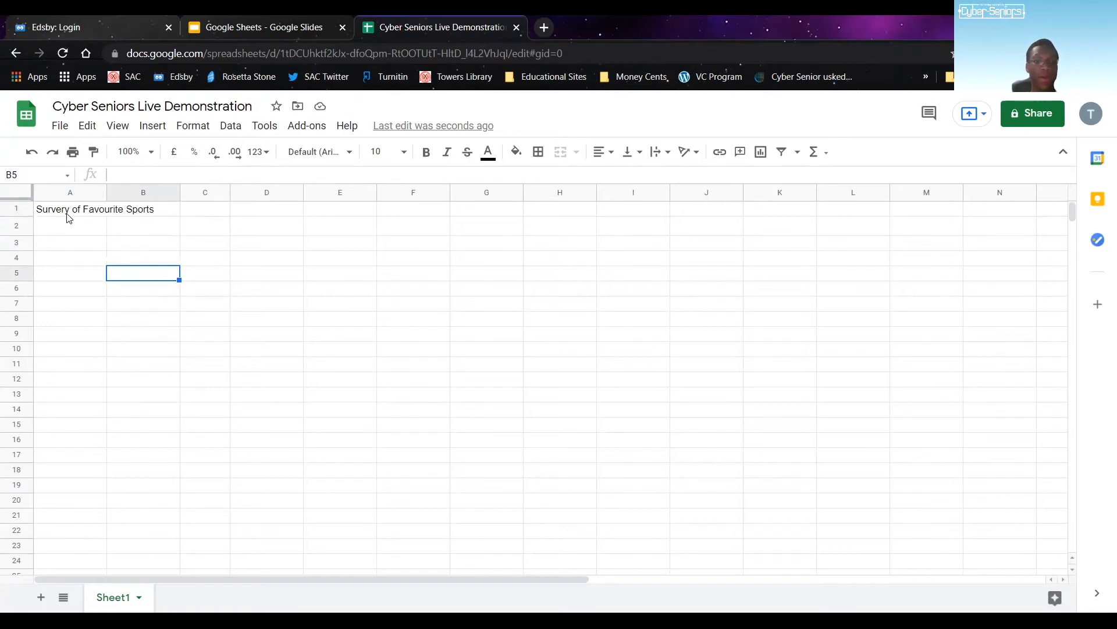
- Merge cells A1 and B1 into one title cell and select the merged cell
{"action": "left_click", "coordinate": [135, 216]}
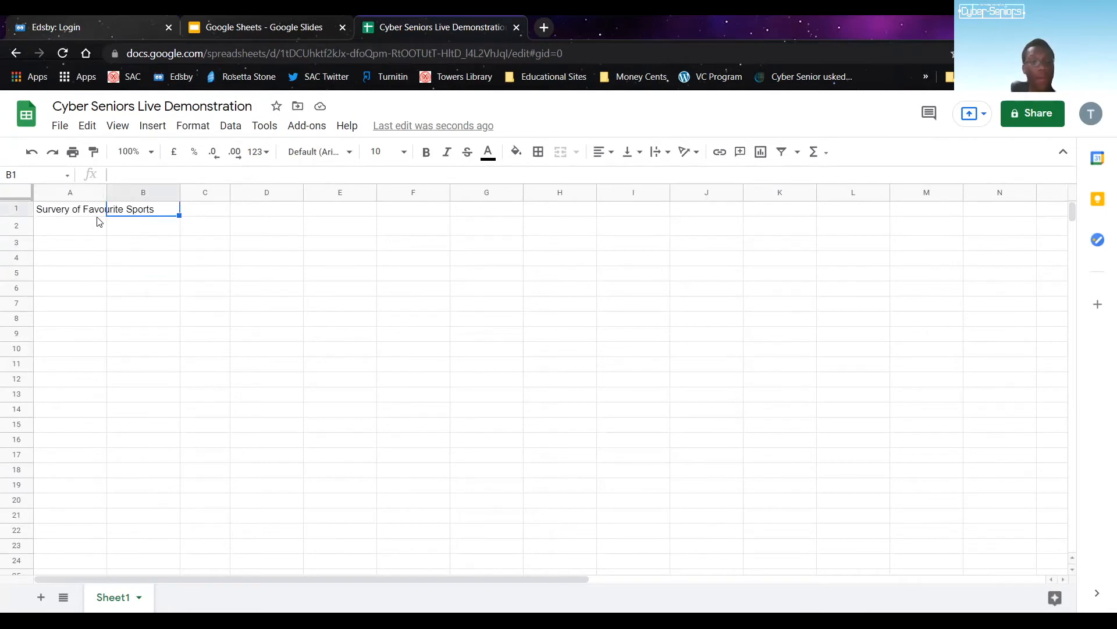
{"action": "left_click", "coordinate": [83, 209], "text": "shift"}
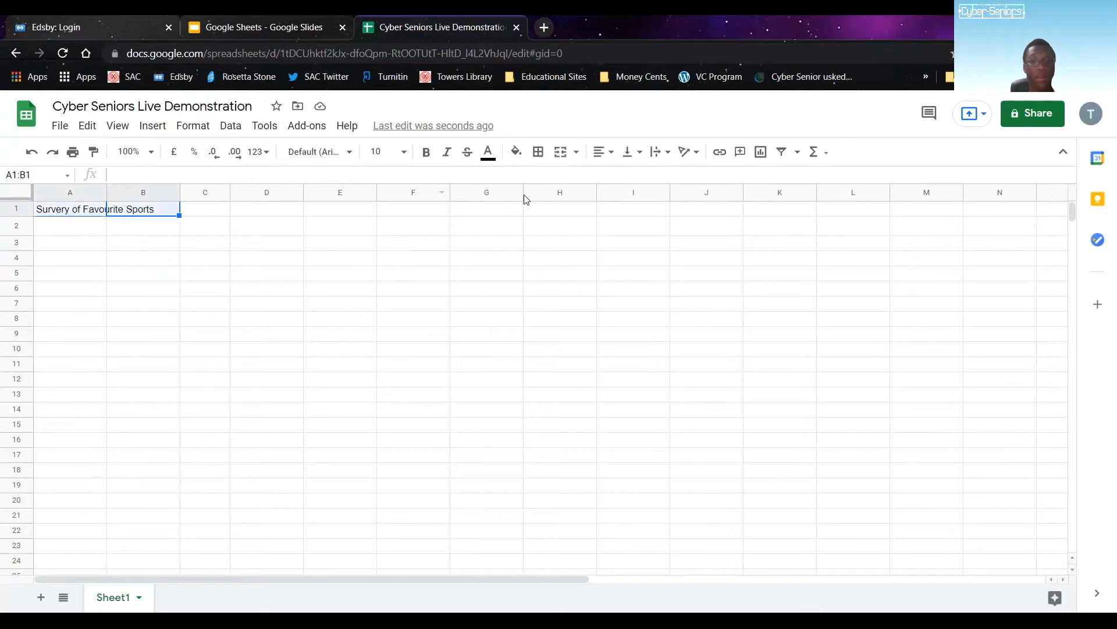
{"action": "left_click", "coordinate": [568, 161]}
{"action": "left_click", "coordinate": [89, 245]}
{"action": "left_click", "coordinate": [96, 211]}
{"action": "left_click", "coordinate": [128, 231]}
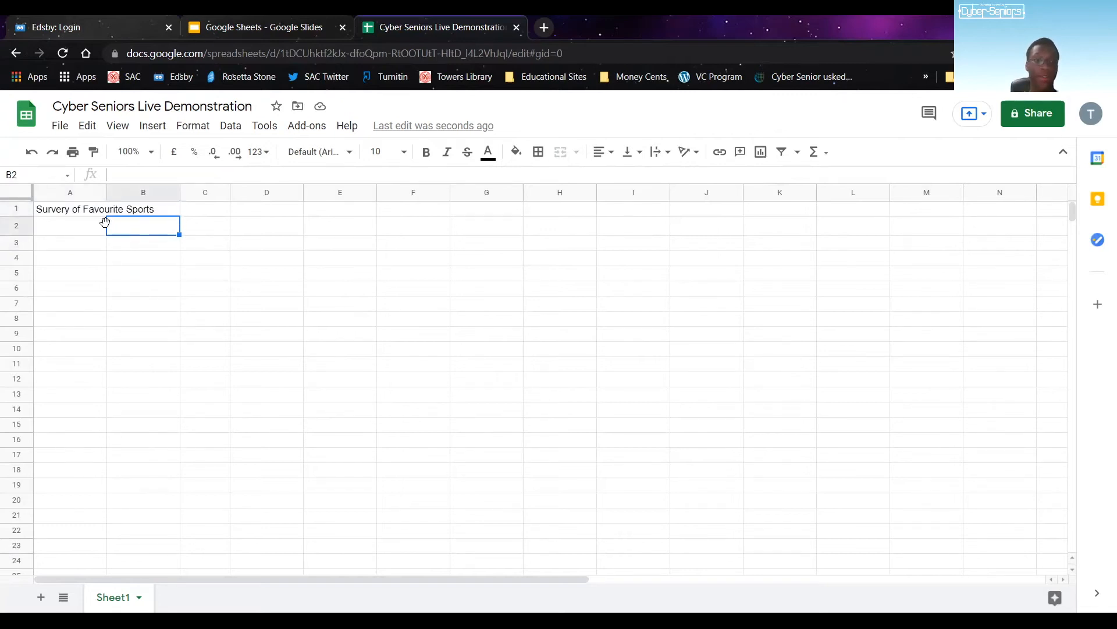
{"action": "left_click", "coordinate": [114, 213]}
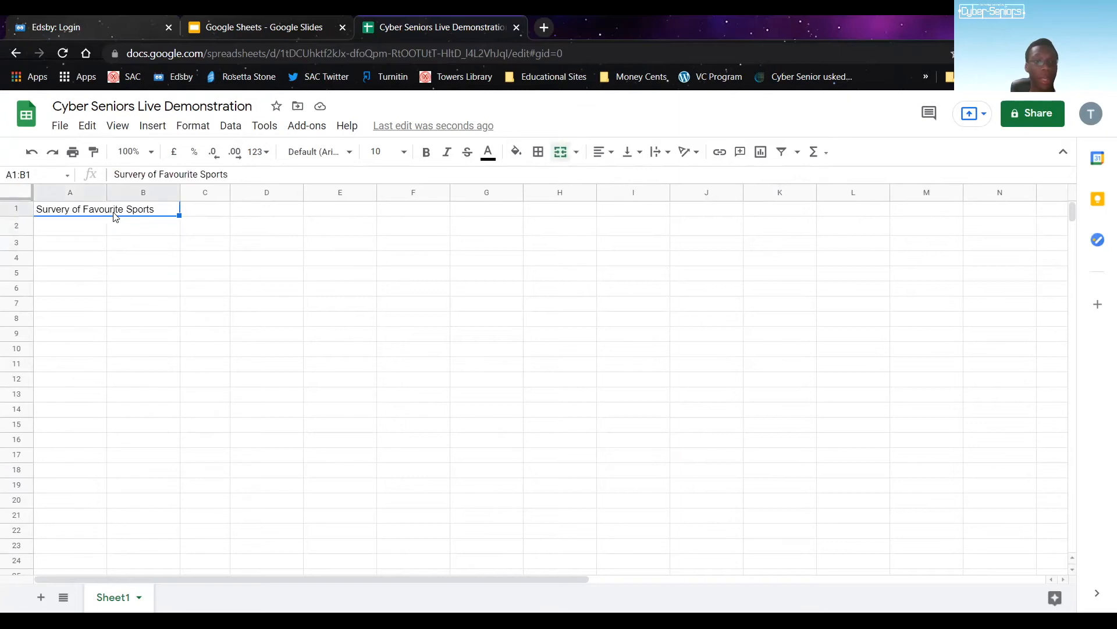
- Center the survey title horizontally in the merged cell A1:B1
{"action": "left_click", "coordinate": [610, 153]}
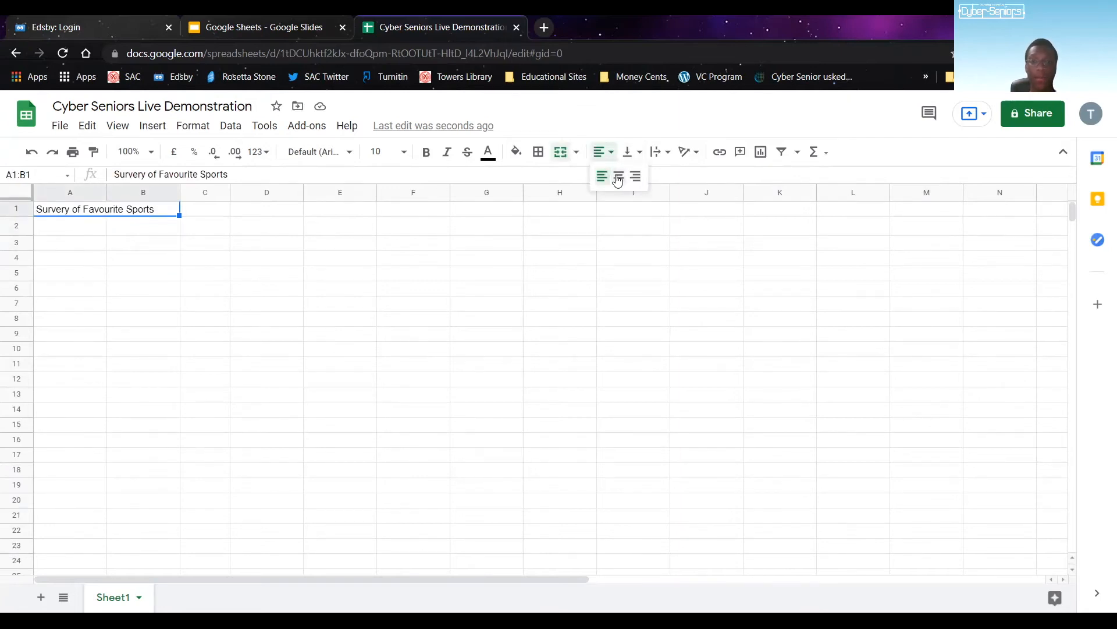
{"action": "left_click", "coordinate": [617, 182]}
{"action": "left_click", "coordinate": [122, 258]}
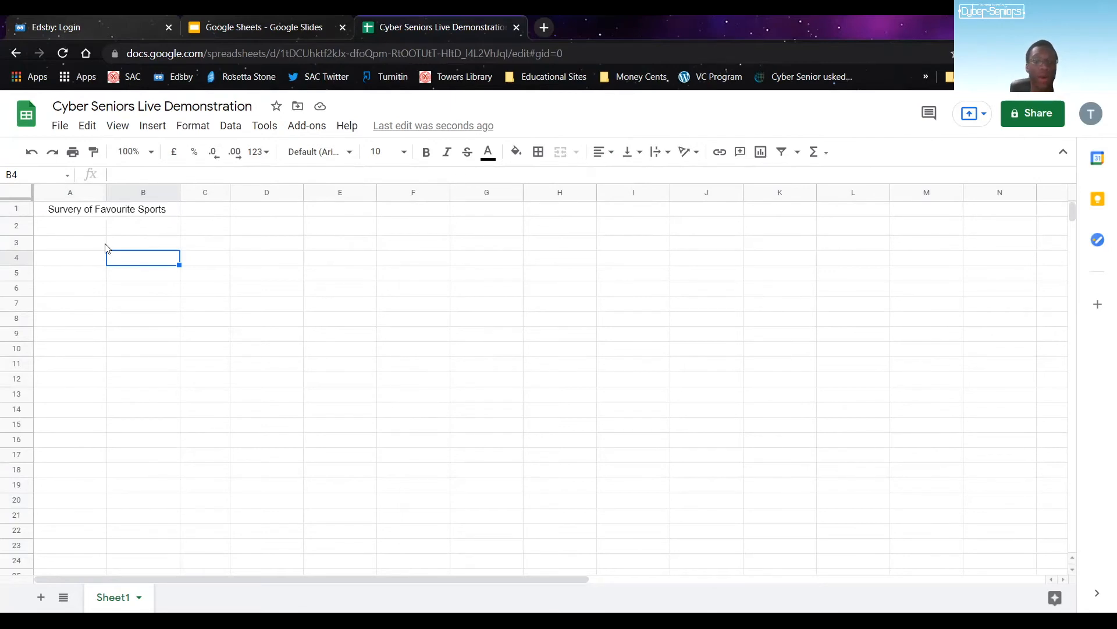
- Reduce the height of row 2 slightly
{"action": "left_click", "coordinate": [90, 231]}
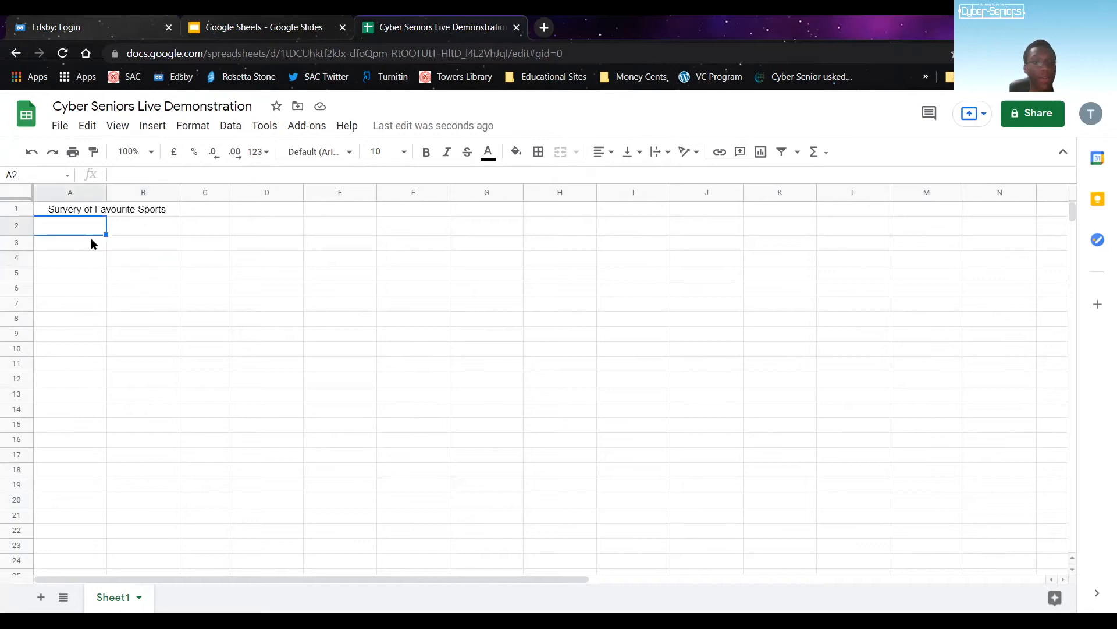
{"action": "left_click_drag", "start_coordinate": [23, 233], "coordinate": [23, 233]}
{"action": "double_click", "coordinate": [80, 227]}
{"action": "left_click", "coordinate": [86, 277]}
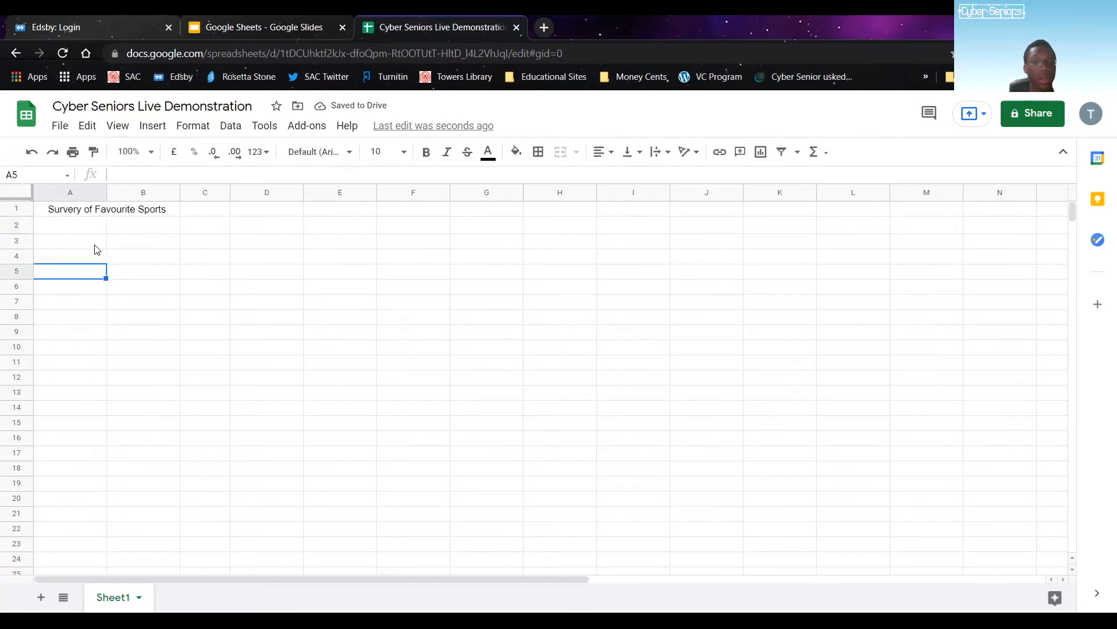
- Enter the sports Basketball, Golf, Volleyball and Soccer in cells A2 to A5
{"action": "double_click", "coordinate": [78, 228]}
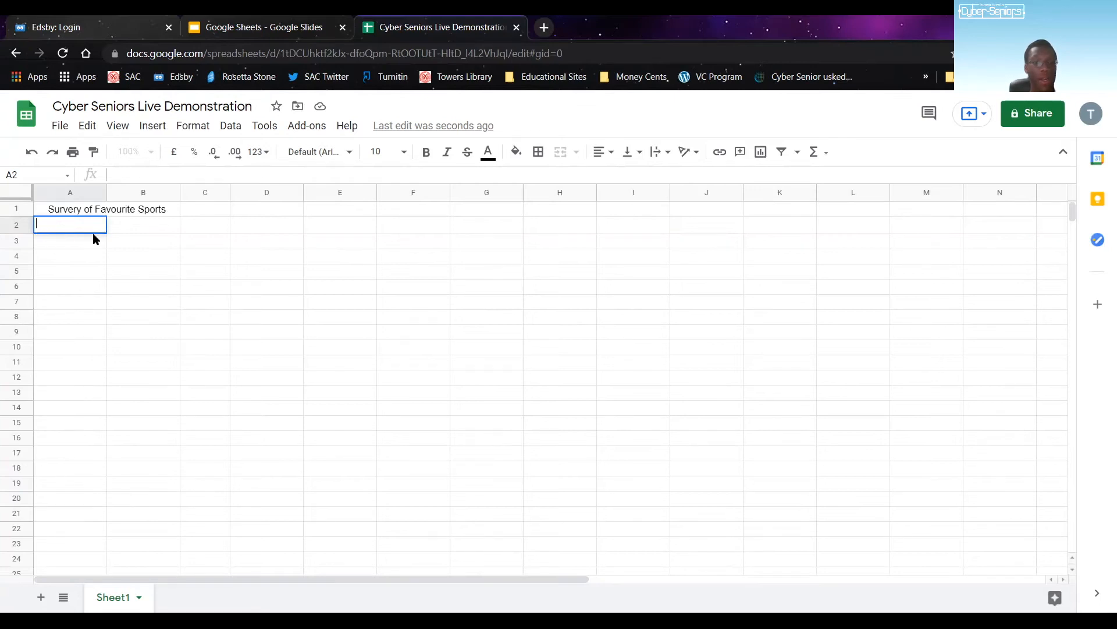
{"action": "type", "text": "Baske"}
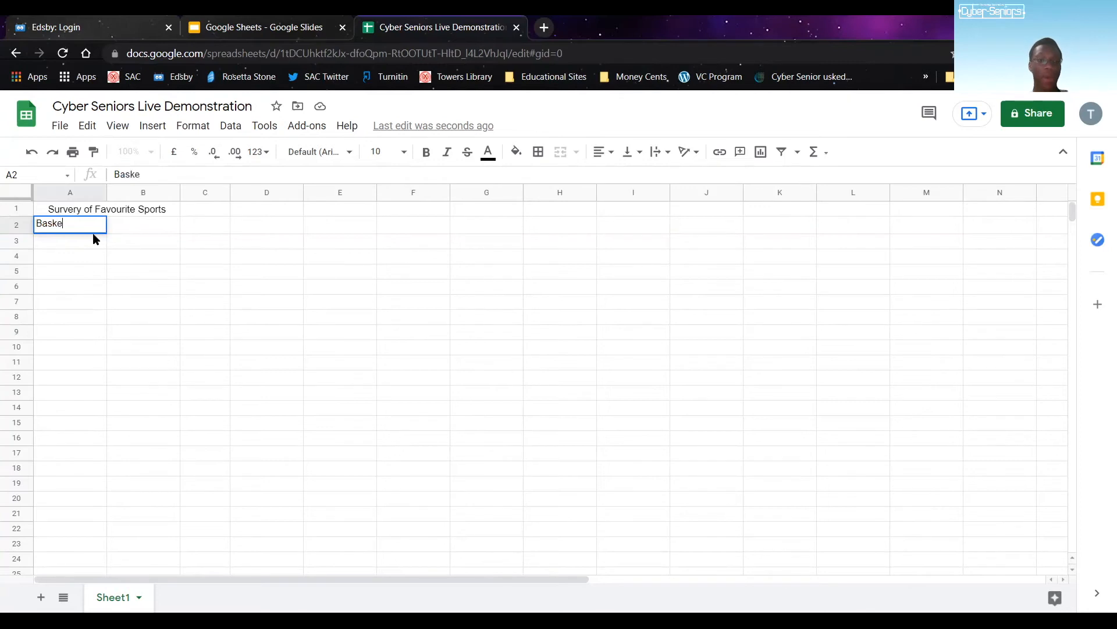
{"action": "type", "text": "tball"}
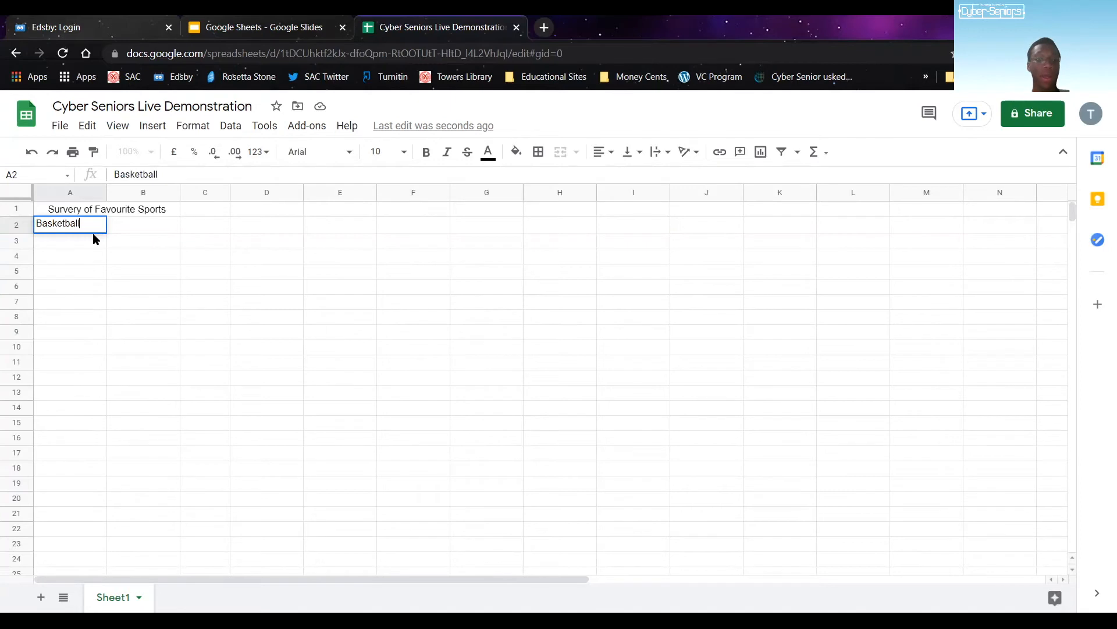
{"action": "left_click", "coordinate": [88, 239]}
{"action": "type", "text": "Golf"}
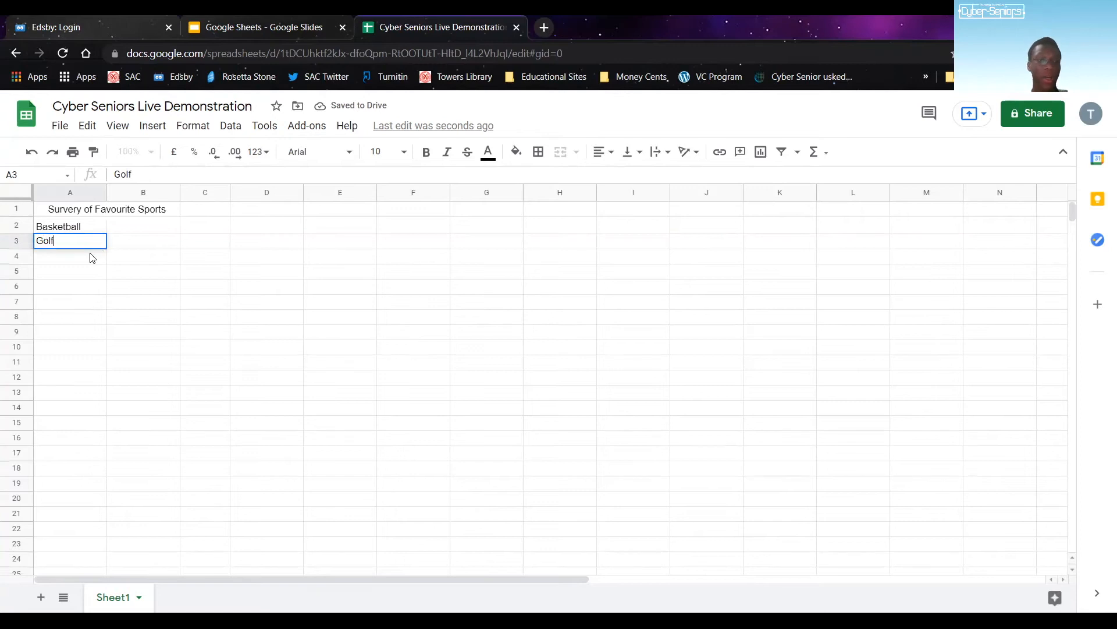
{"action": "left_click", "coordinate": [92, 256]}
{"action": "type", "text": "Volleyball"}
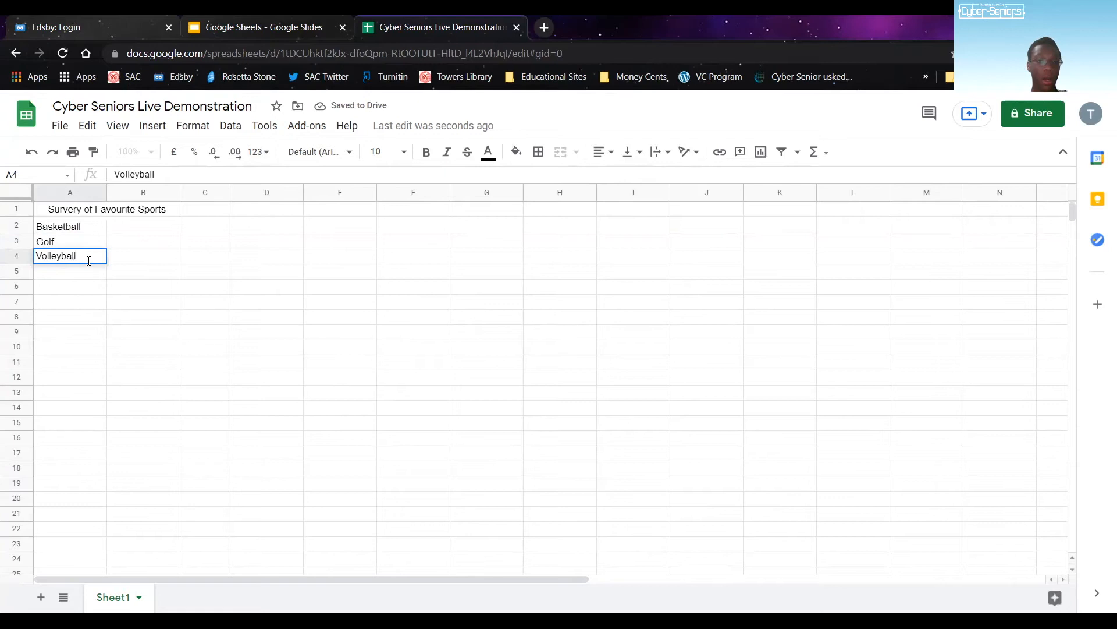
{"action": "left_click", "coordinate": [87, 270]}
{"action": "type", "text": "Soccer"}
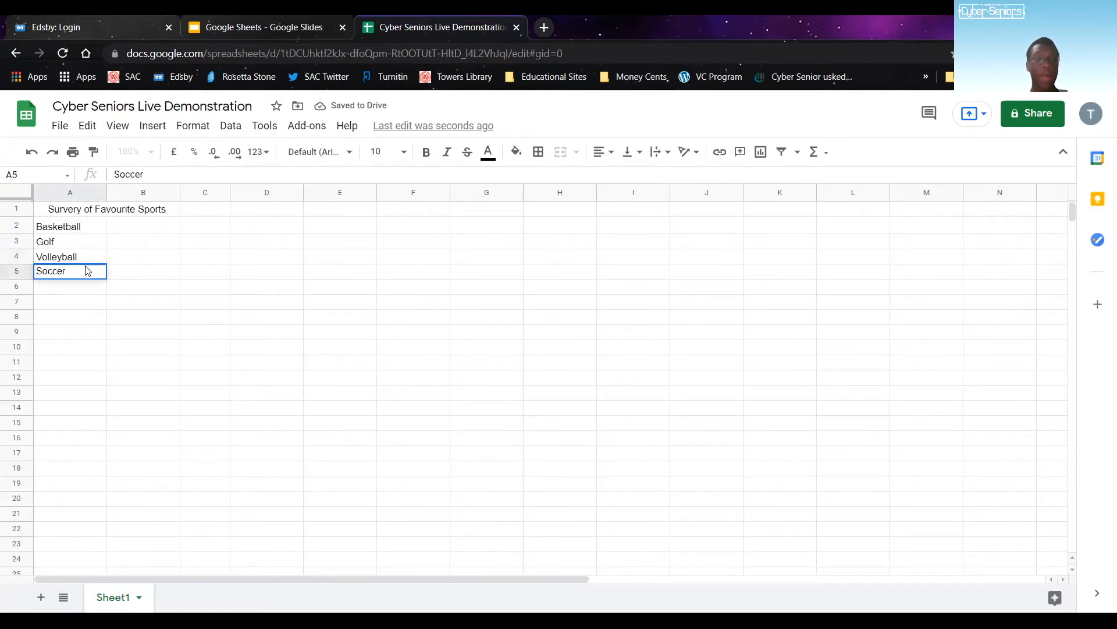
- Enter the survey counts 34 for Basketball in B2 and 76 for Golf in B3
{"action": "left_click", "coordinate": [168, 230]}
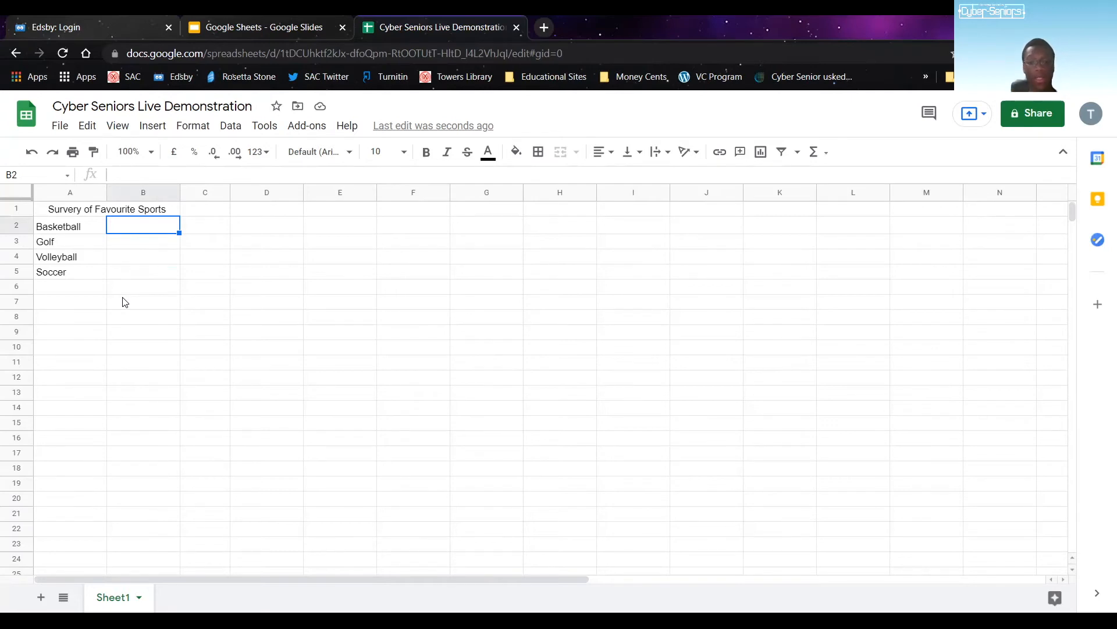
{"action": "type", "text": "34"}
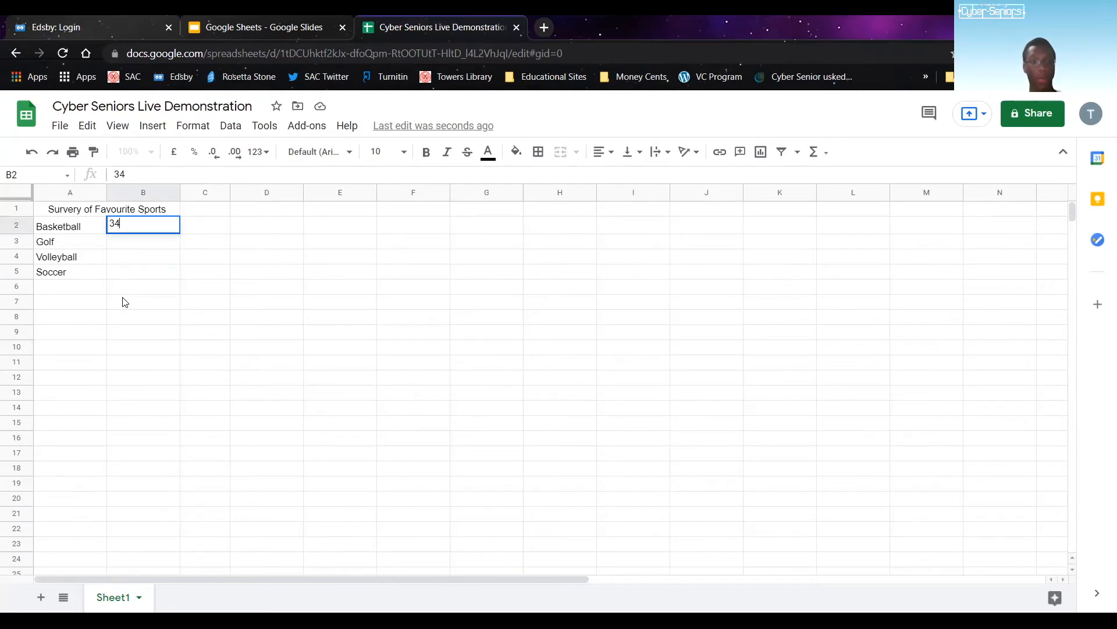
{"action": "left_click", "coordinate": [135, 249]}
{"action": "type", "text": "76"}
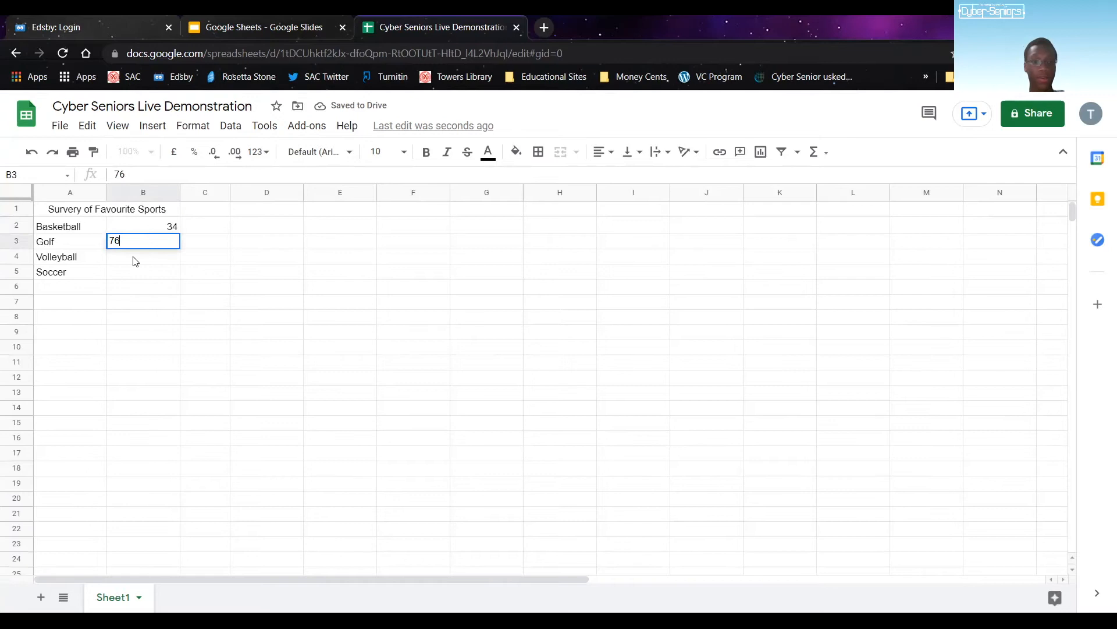
{"action": "left_click", "coordinate": [135, 260]}
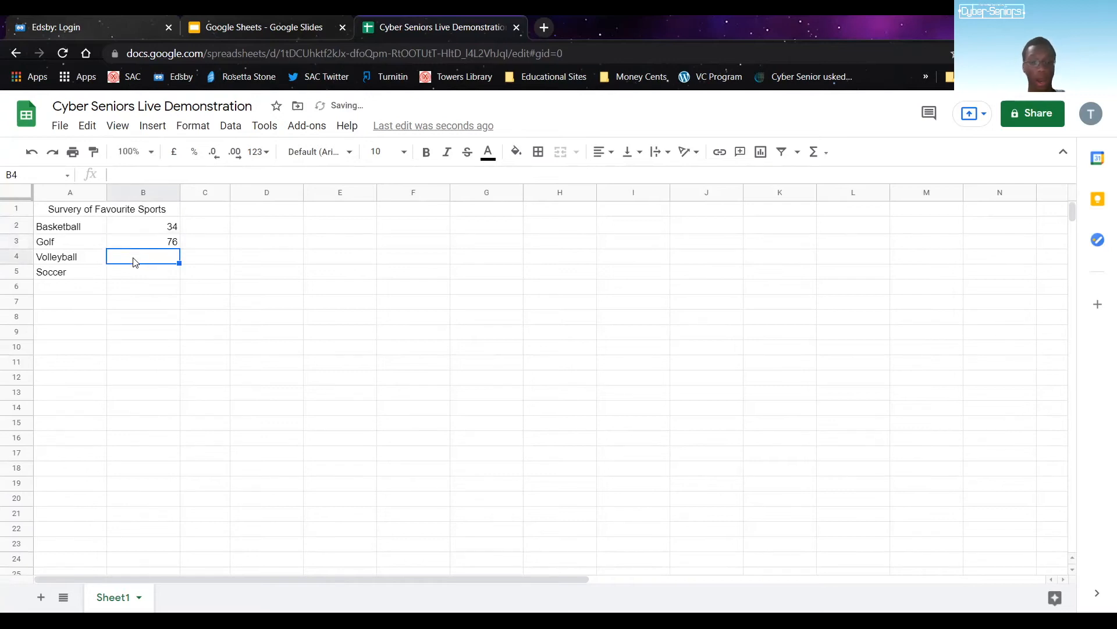
- Change Golf's count in B3 to 25, and enter 12 for Volleyball in B4 and 40 for Soccer in B5
{"action": "left_click", "coordinate": [157, 245]}
{"action": "type", "text": "25"}
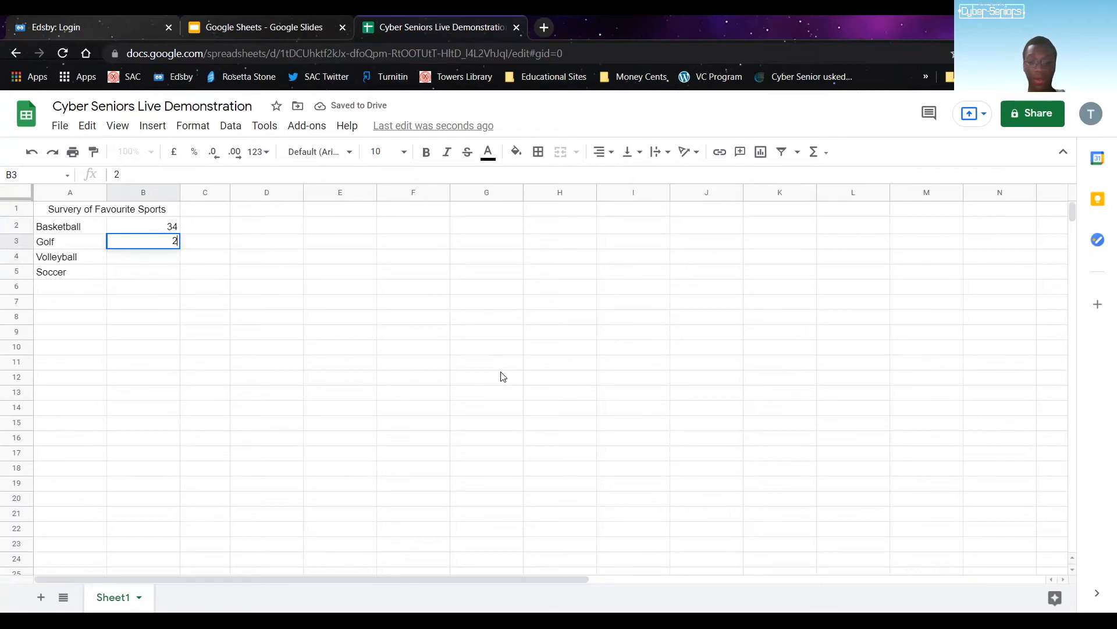
{"action": "left_click", "coordinate": [159, 256]}
{"action": "type", "text": "12"}
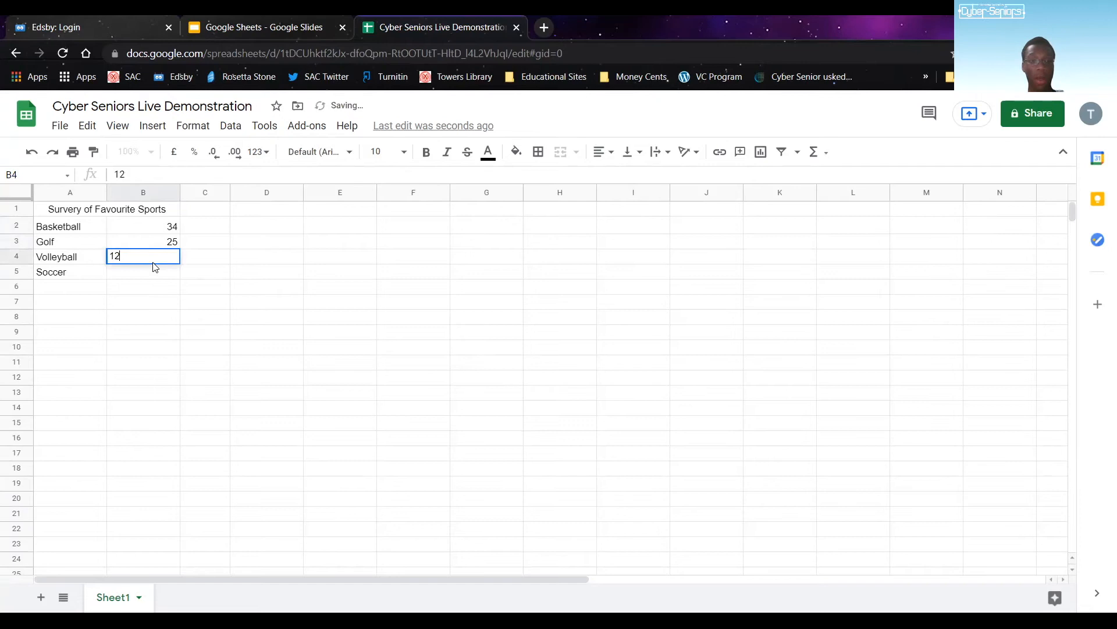
{"action": "left_click", "coordinate": [145, 277]}
{"action": "type", "text": "40"}
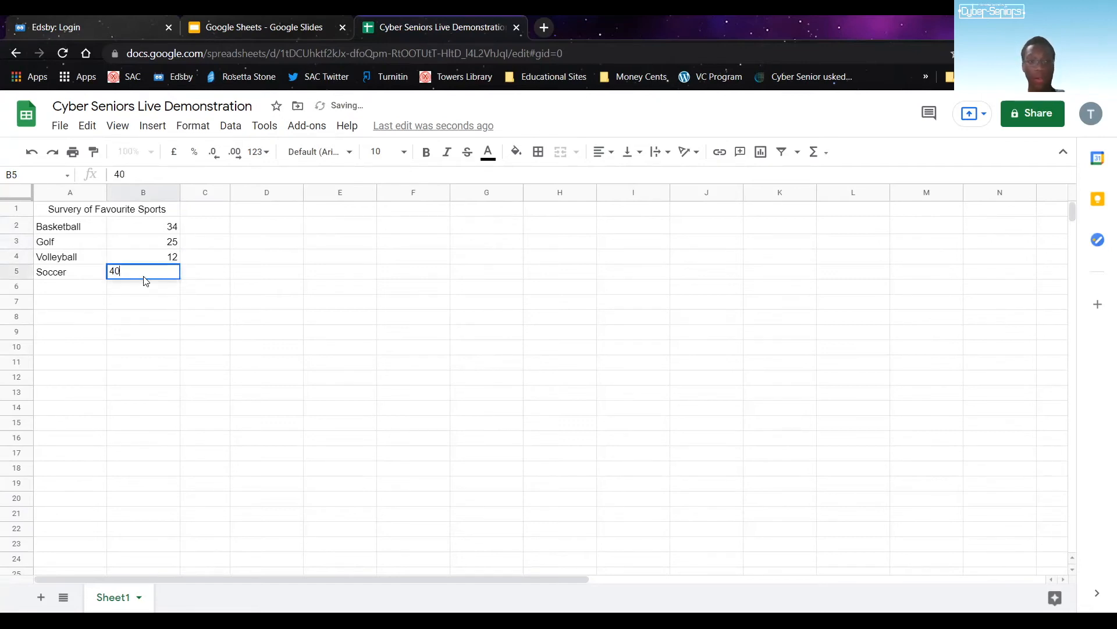
{"action": "left_click", "coordinate": [73, 288]}
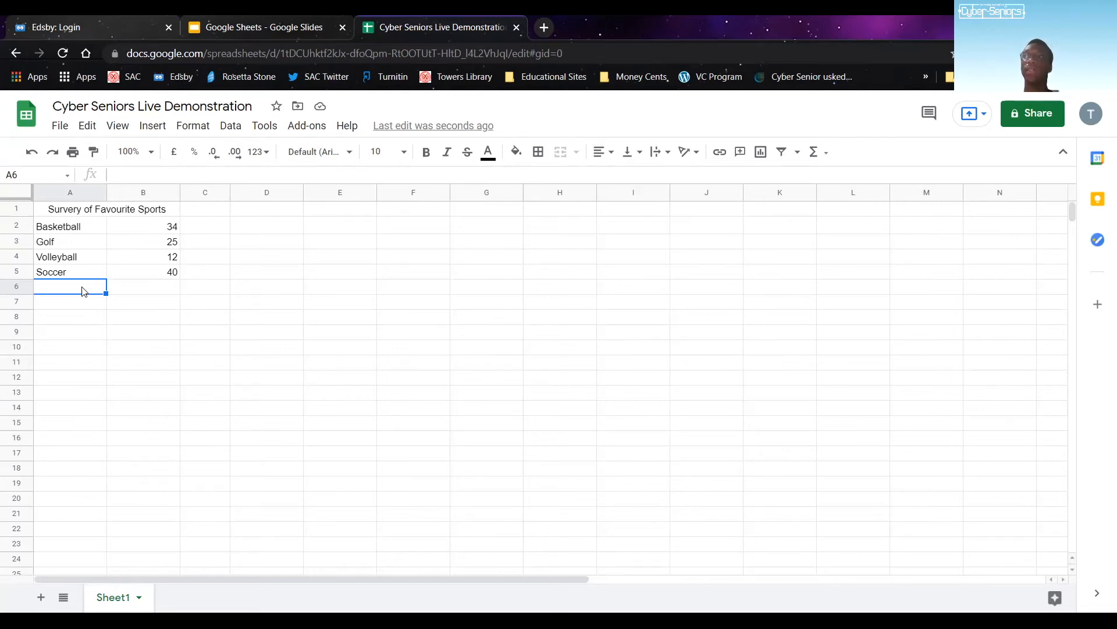
- Enter the sample value 20 in cell E2 and reselect that cell
{"action": "left_click", "coordinate": [342, 232]}
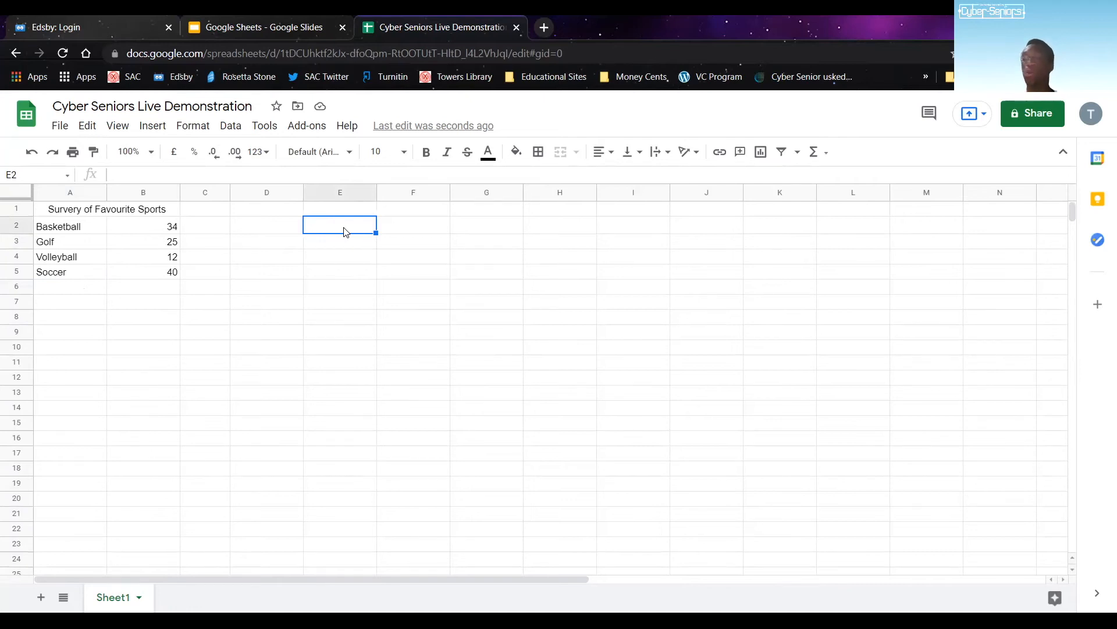
{"action": "type", "text": "20"}
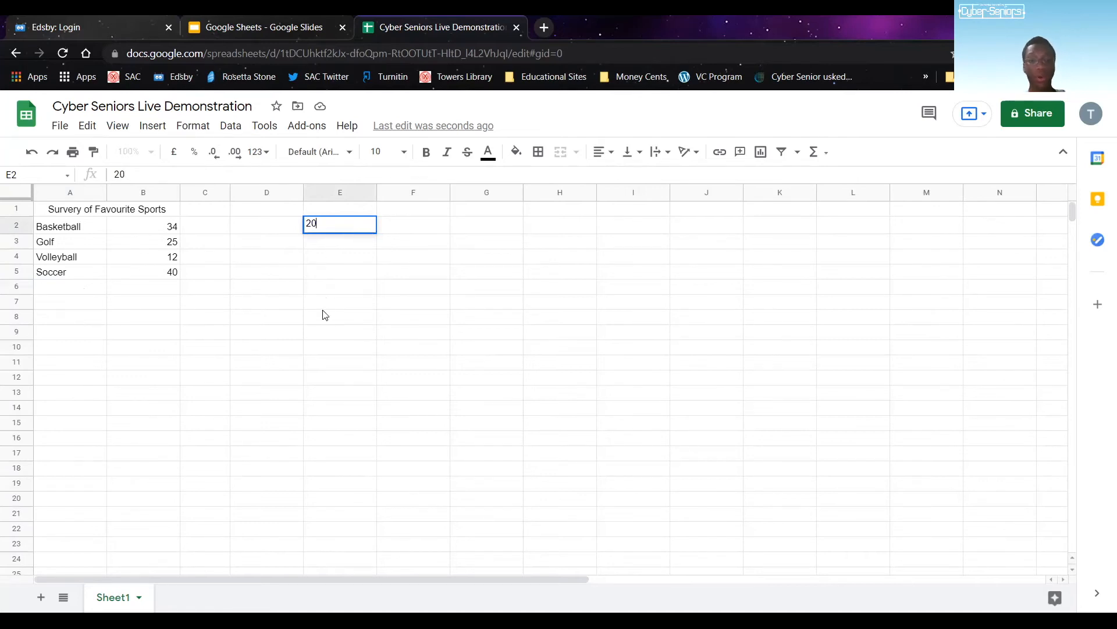
{"action": "left_click", "coordinate": [331, 300]}
{"action": "left_click", "coordinate": [370, 231]}
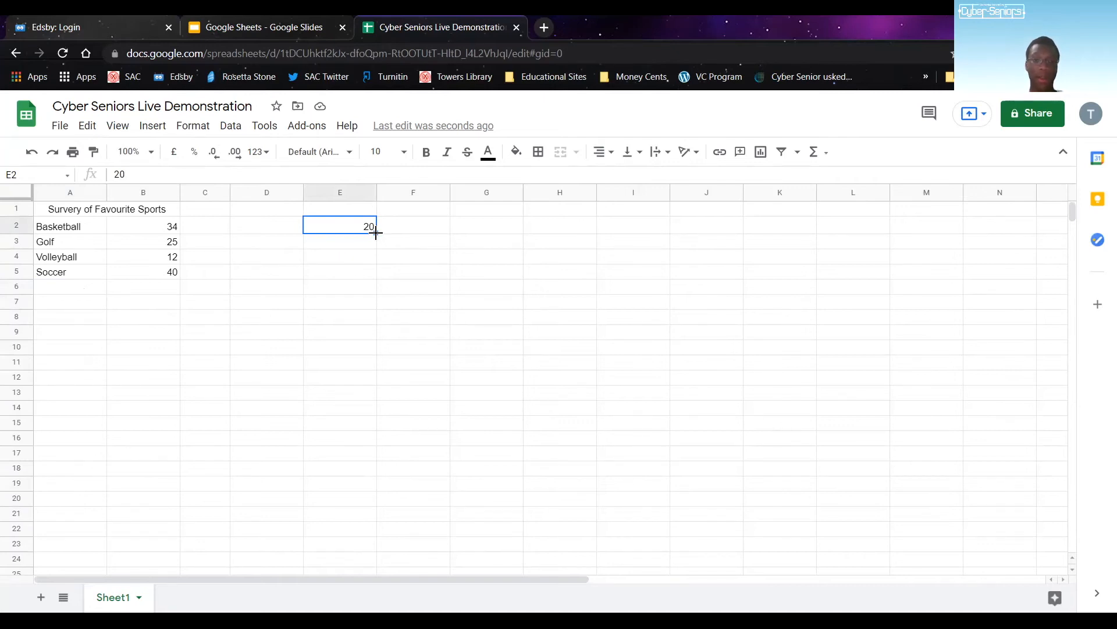
- Fill the value 20 from E2 down through E10 and check the filled cells one by one
{"action": "left_click_drag", "start_coordinate": [376, 233], "coordinate": [374, 346]}
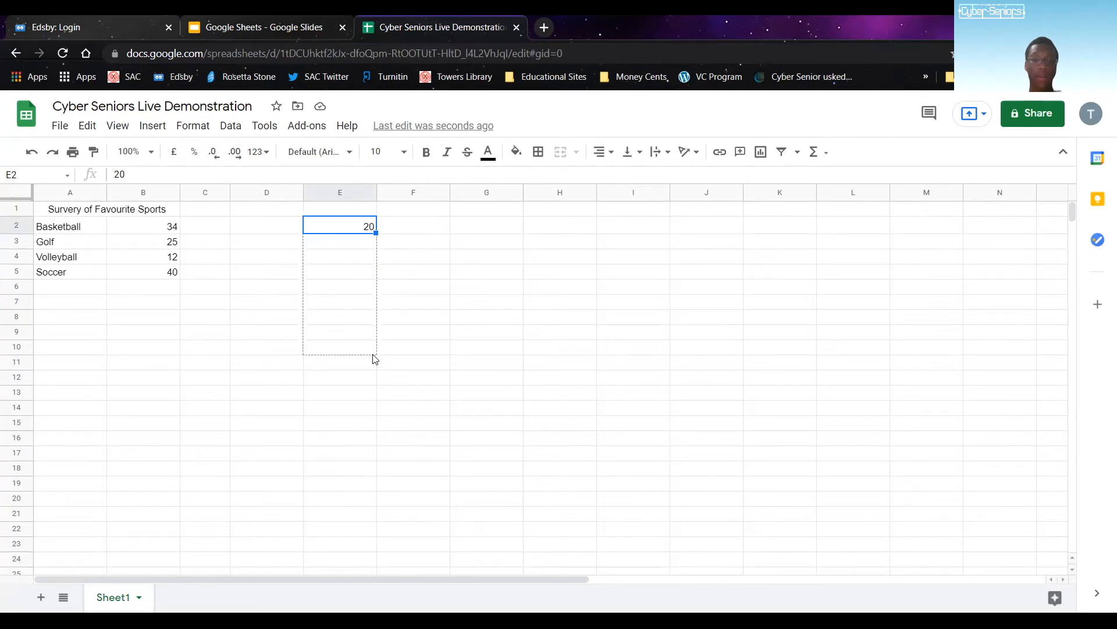
{"action": "left_click_drag", "start_coordinate": [375, 358], "coordinate": [373, 352]}
{"action": "left_click", "coordinate": [369, 391]}
{"action": "left_click", "coordinate": [369, 257]}
{"action": "left_click", "coordinate": [369, 287]}
{"action": "left_click", "coordinate": [369, 302]}
{"action": "left_click", "coordinate": [369, 332]}
{"action": "left_click", "coordinate": [370, 348]}
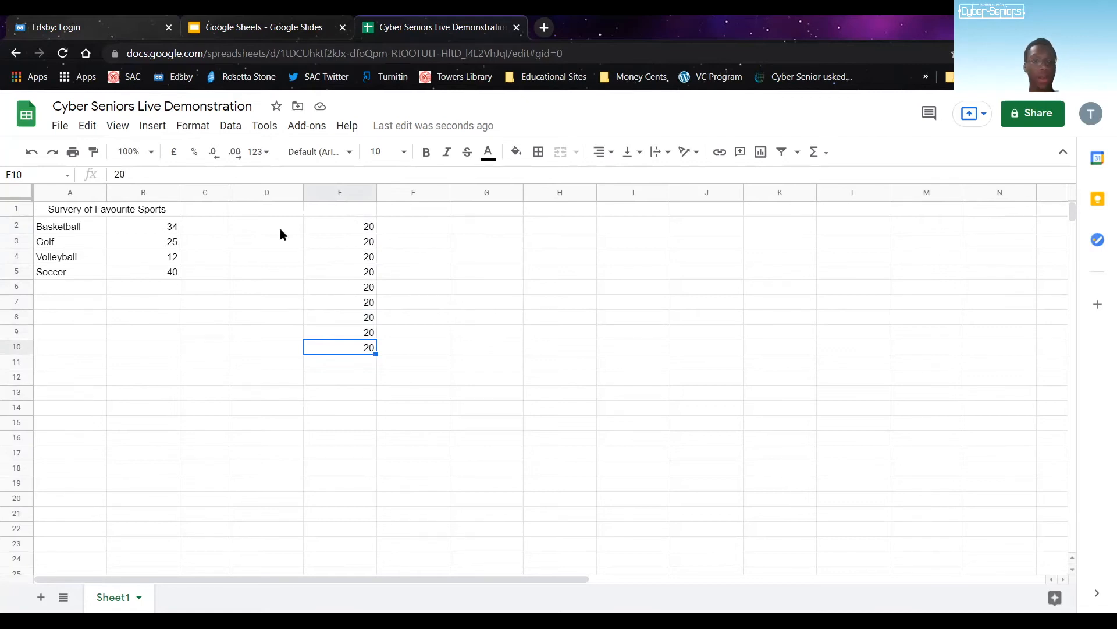
{"action": "left_click", "coordinate": [348, 230]}
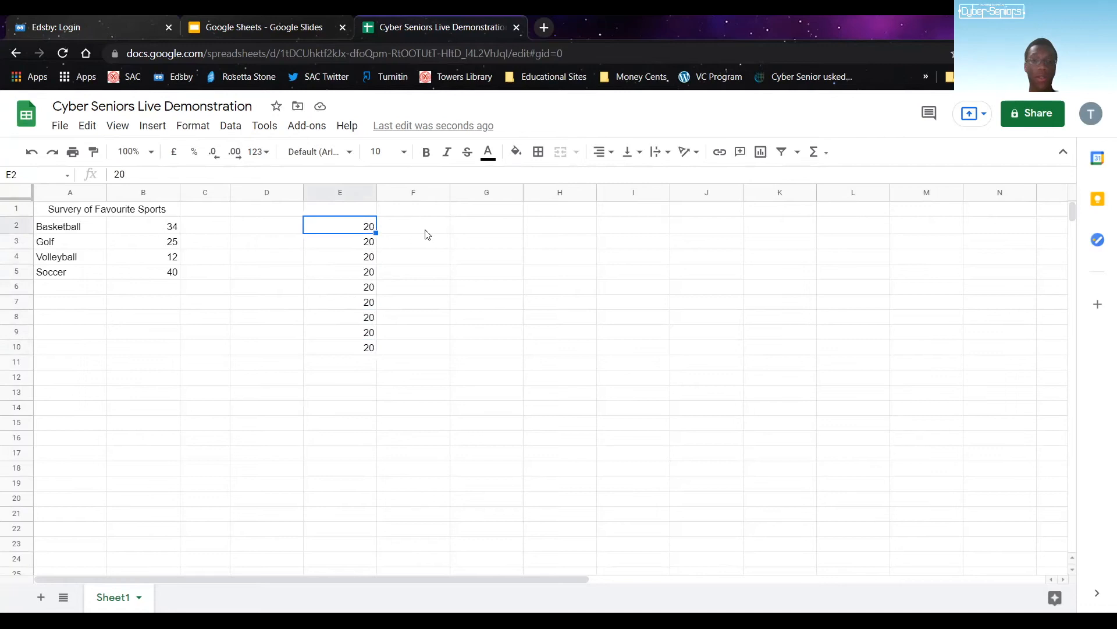
- Enter the word "Football" in cell G2
{"action": "left_click", "coordinate": [512, 234]}
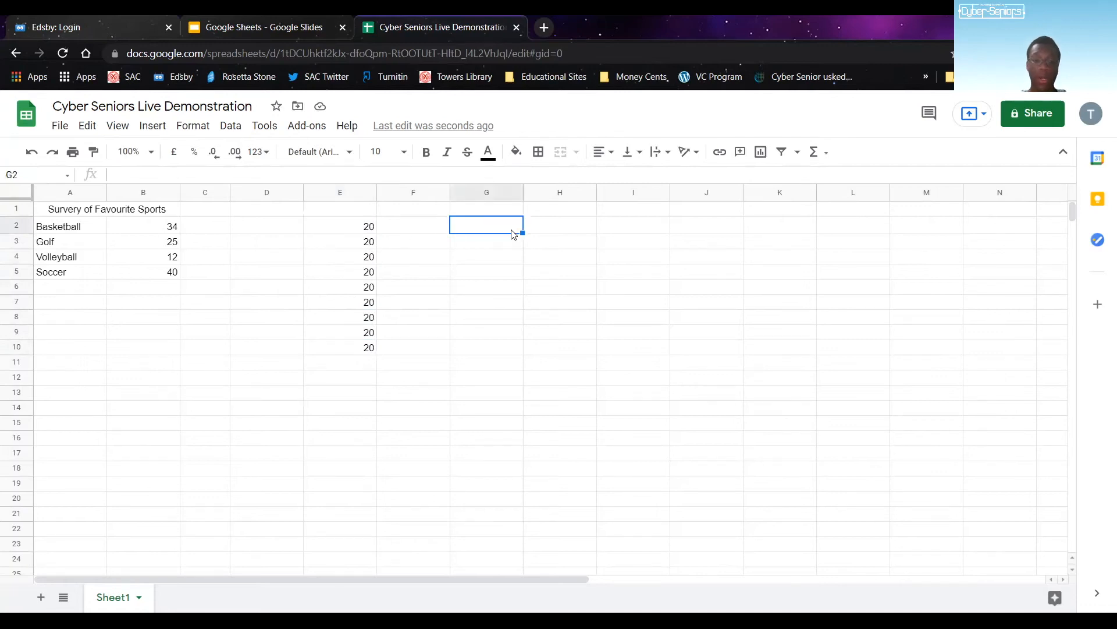
{"action": "type", "text": "Football"}
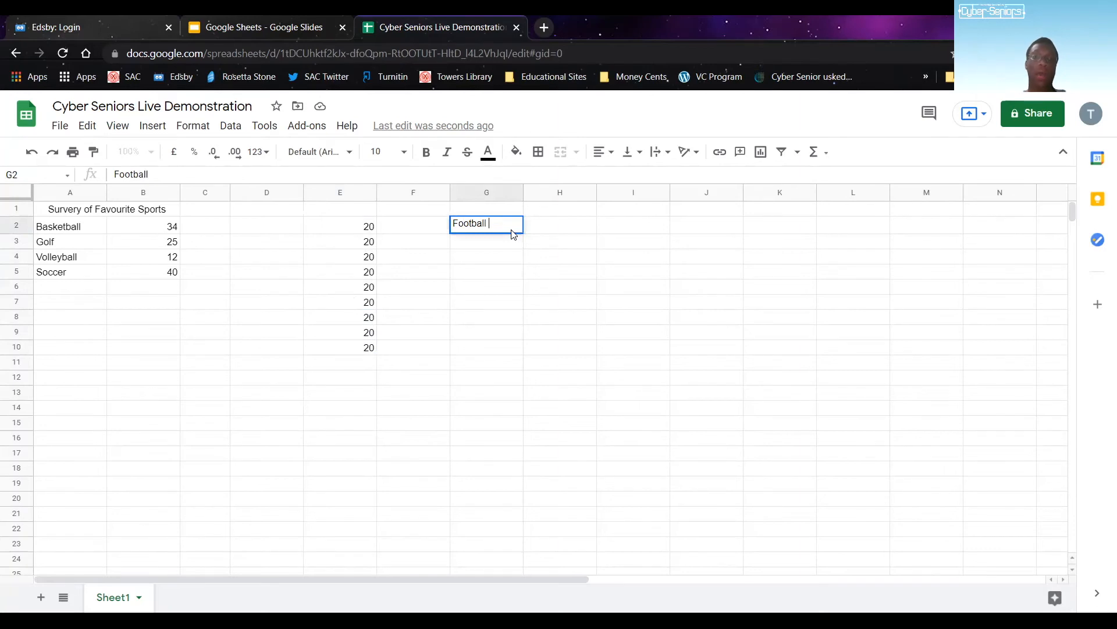
{"action": "left_click", "coordinate": [502, 258]}
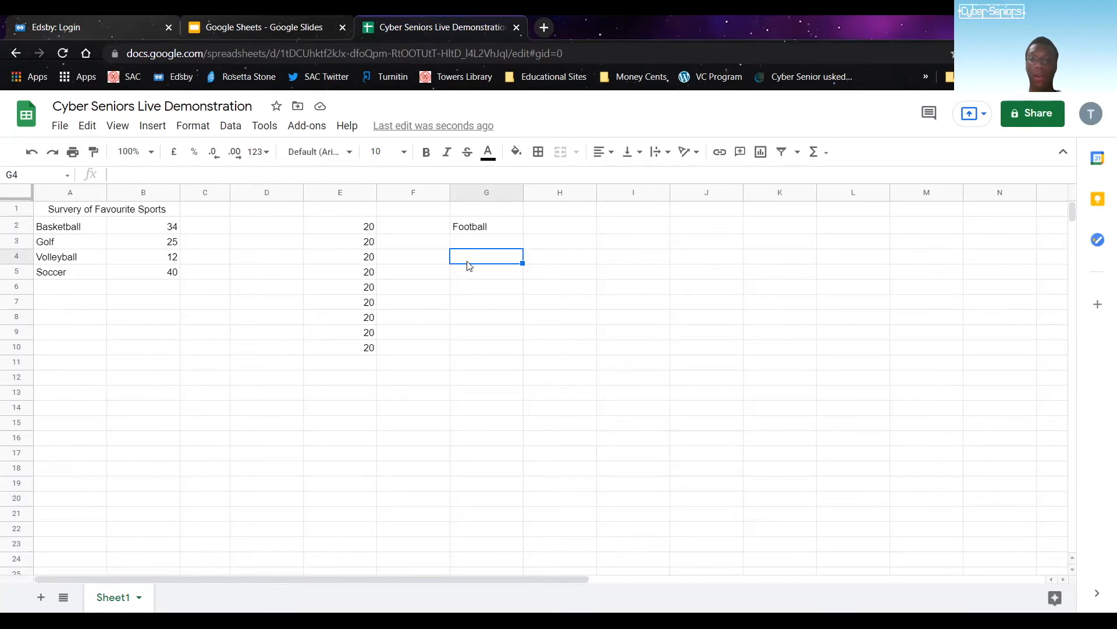
- Copy "Football" from cell G2 and paste it into A6, below Soccer
{"action": "left_click", "coordinate": [477, 231]}
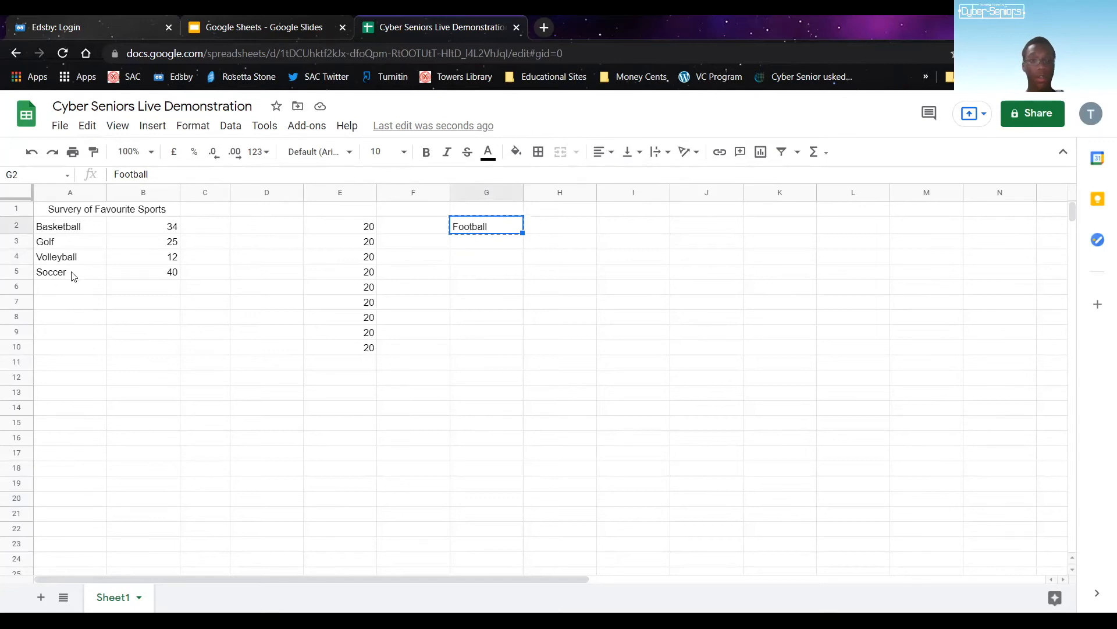
{"action": "left_click", "coordinate": [501, 275]}
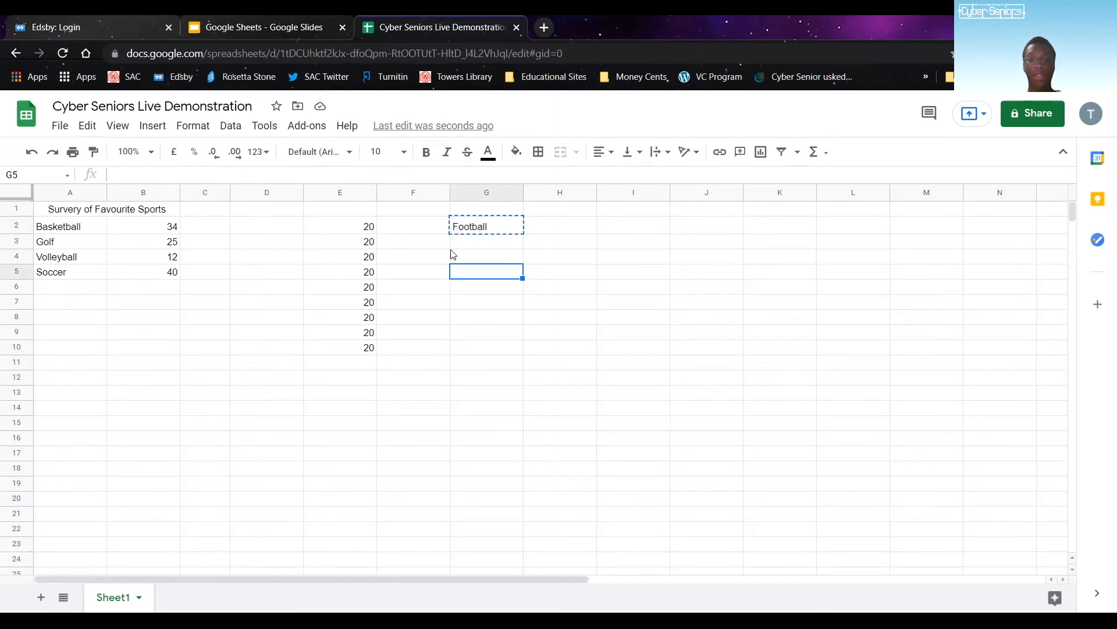
{"action": "left_click", "coordinate": [101, 291]}
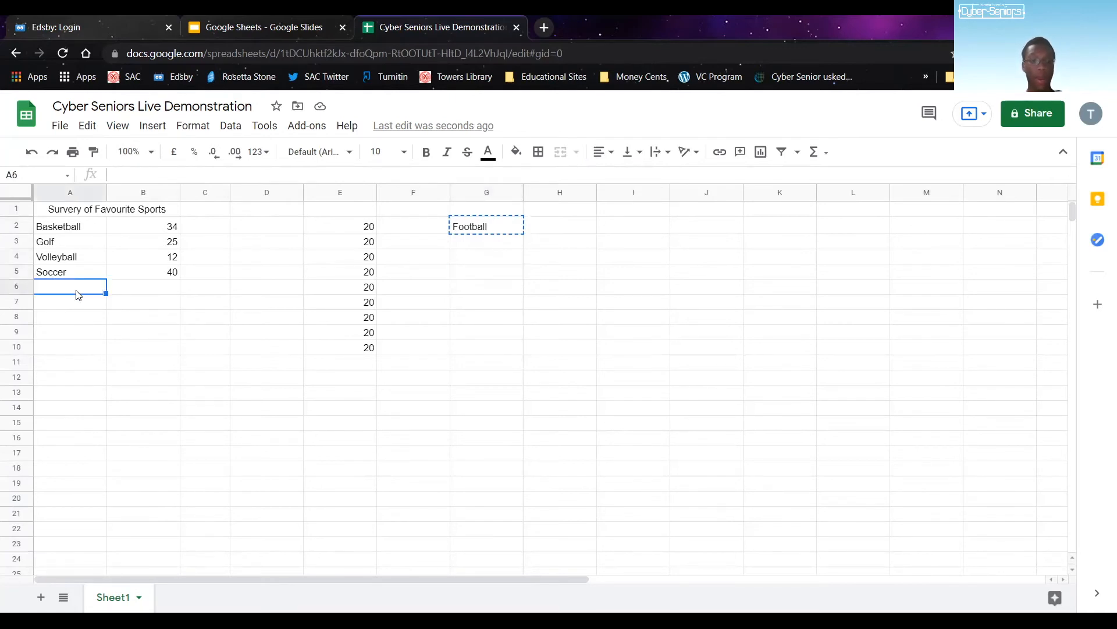
{"action": "type", "text": "Football"}
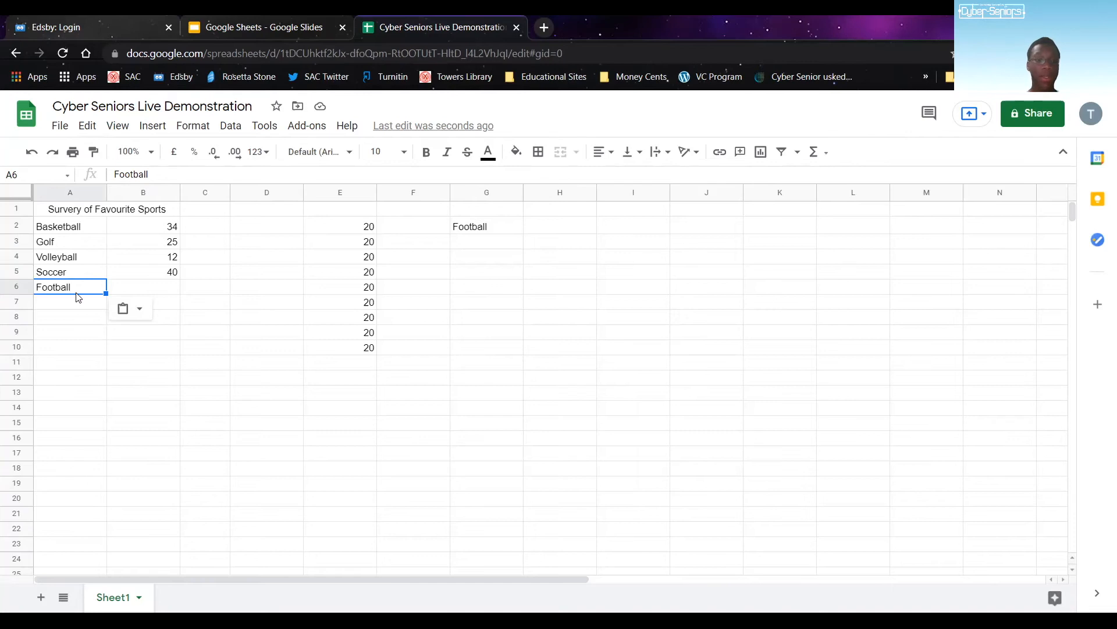
- Enter 16 as Football's survey count in cell B6
{"action": "left_click", "coordinate": [173, 289]}
{"action": "type", "text": "16"}
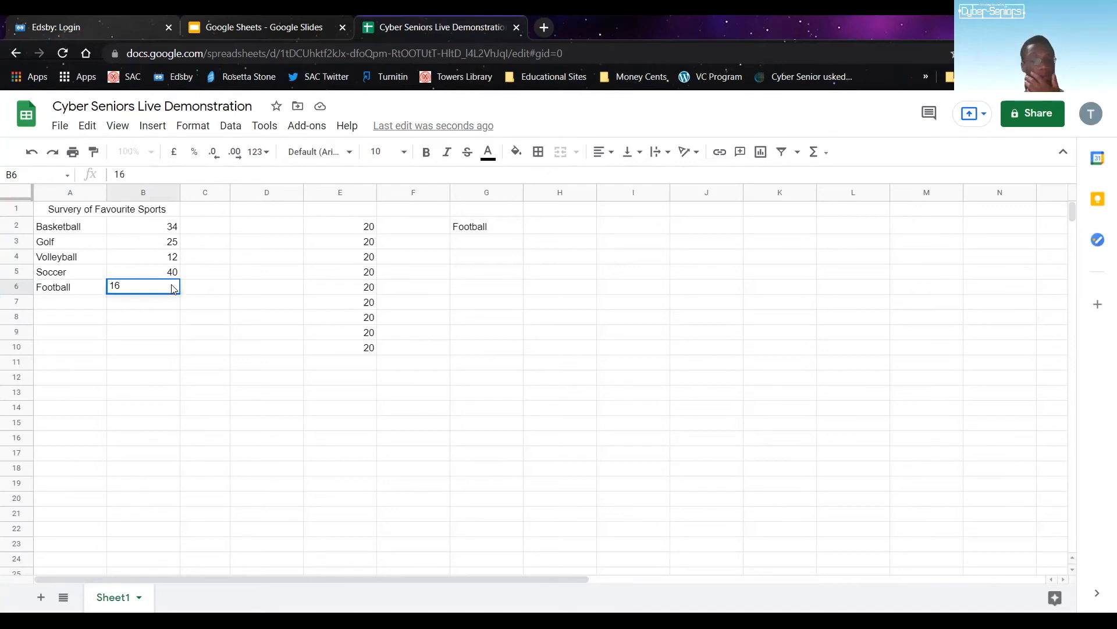
{"action": "left_click", "coordinate": [479, 320]}
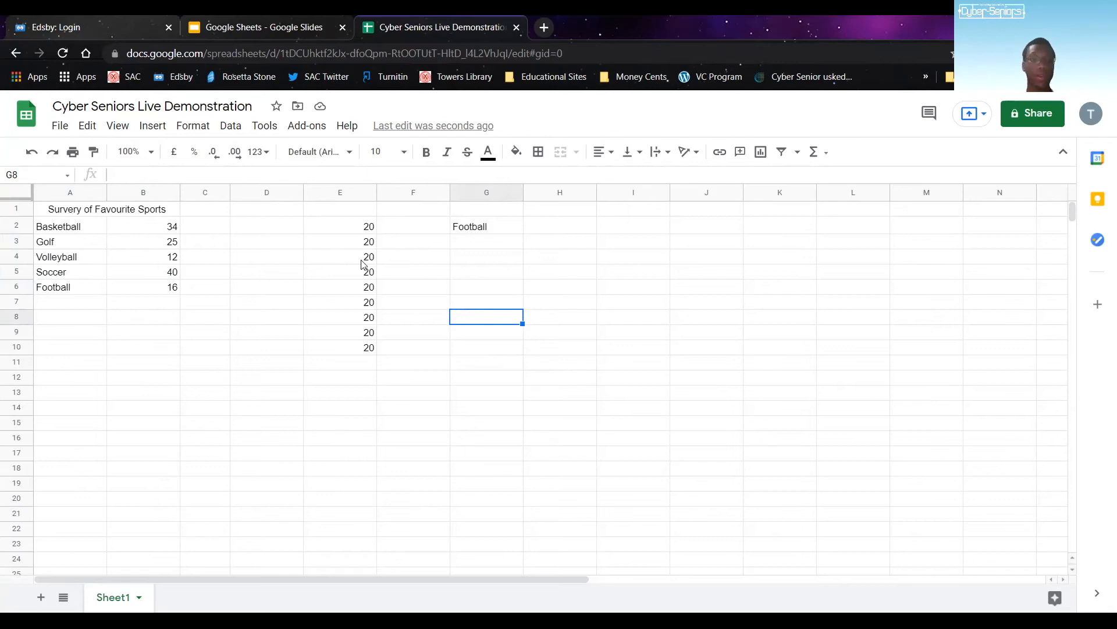
- Add a Total row below Football, with the label "Total" in A7 and the value 127 in B7
{"action": "left_click", "coordinate": [68, 308]}
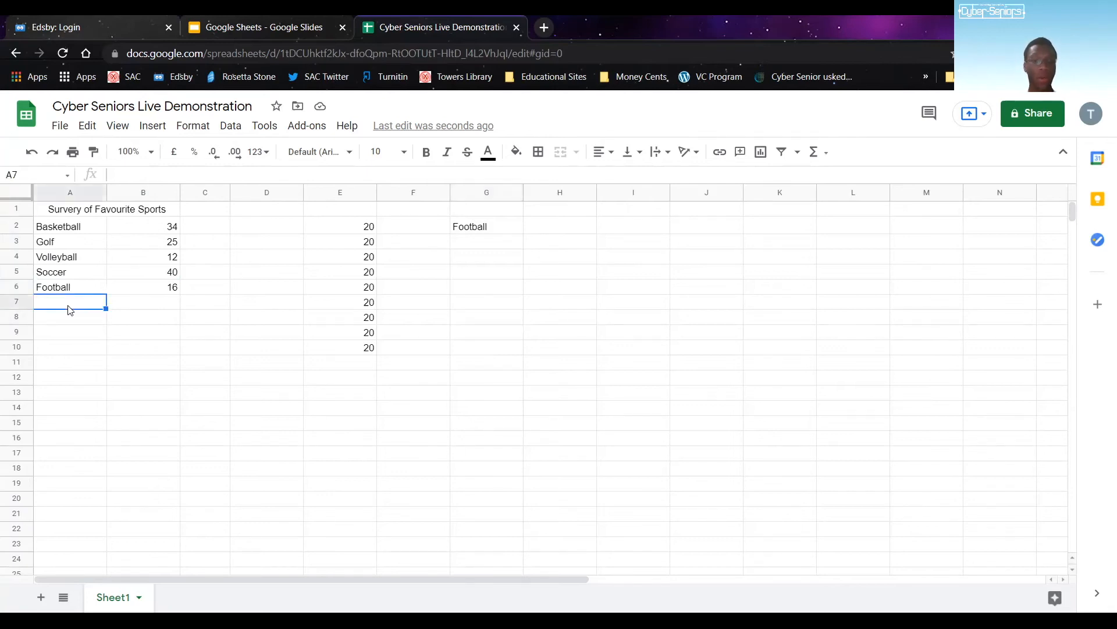
{"action": "type", "text": "T"}
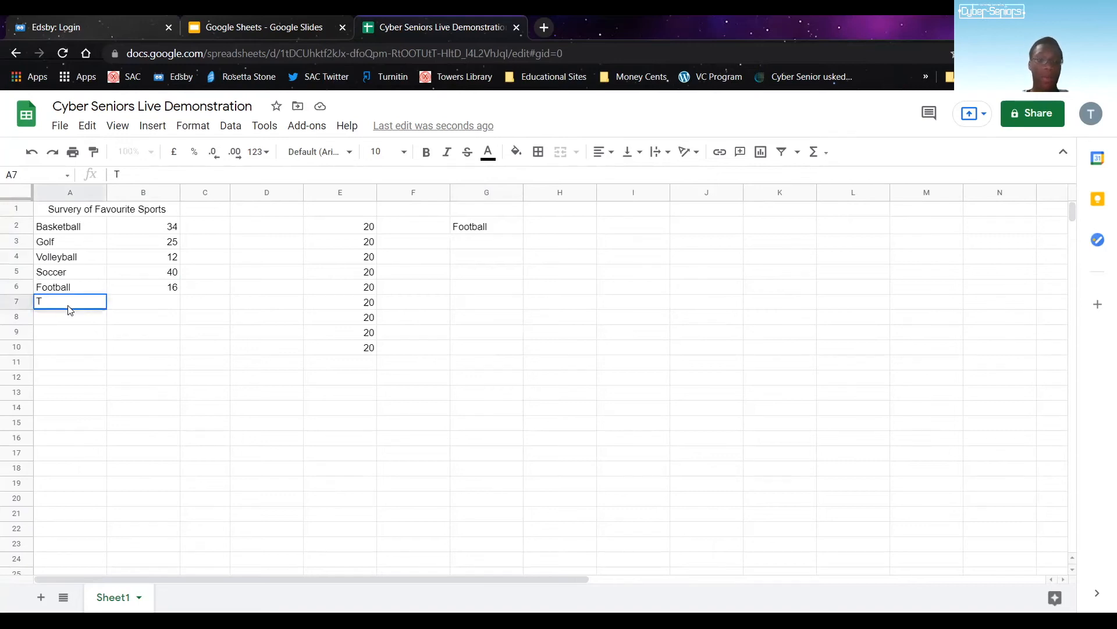
{"action": "type", "text": "otal"}
{"action": "key", "text": "Tab"}
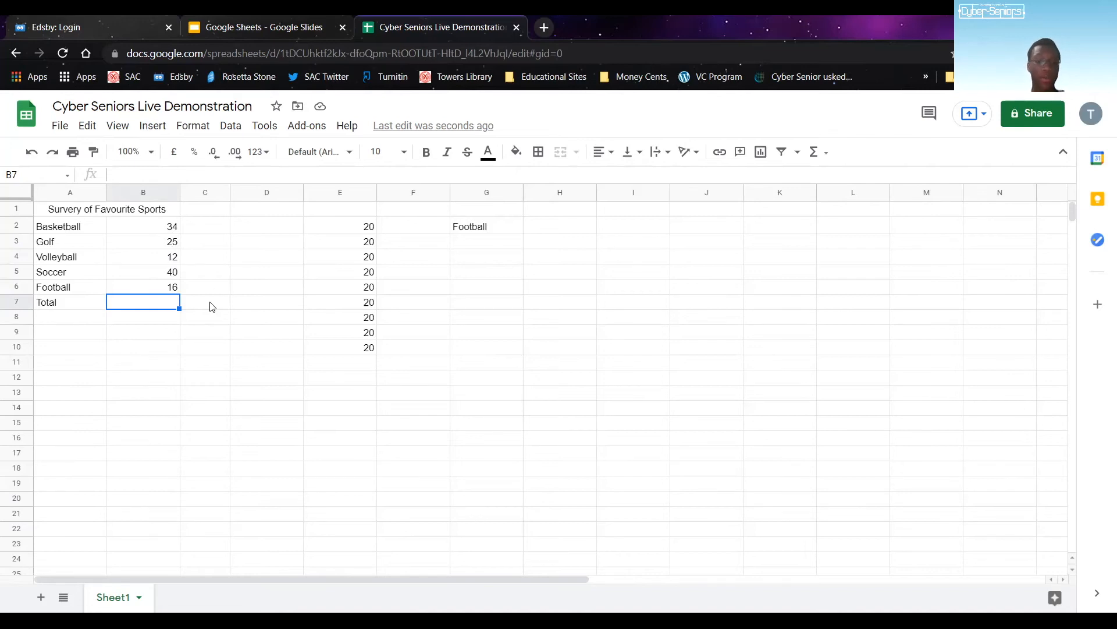
{"action": "type", "text": "127"}
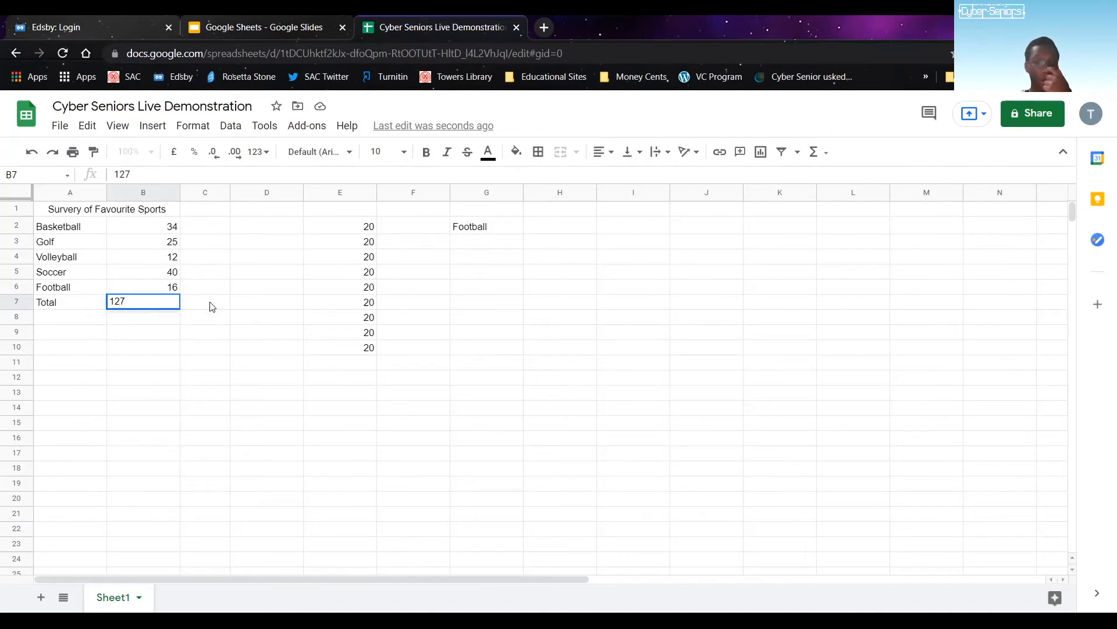
{"action": "left_click", "coordinate": [184, 361]}
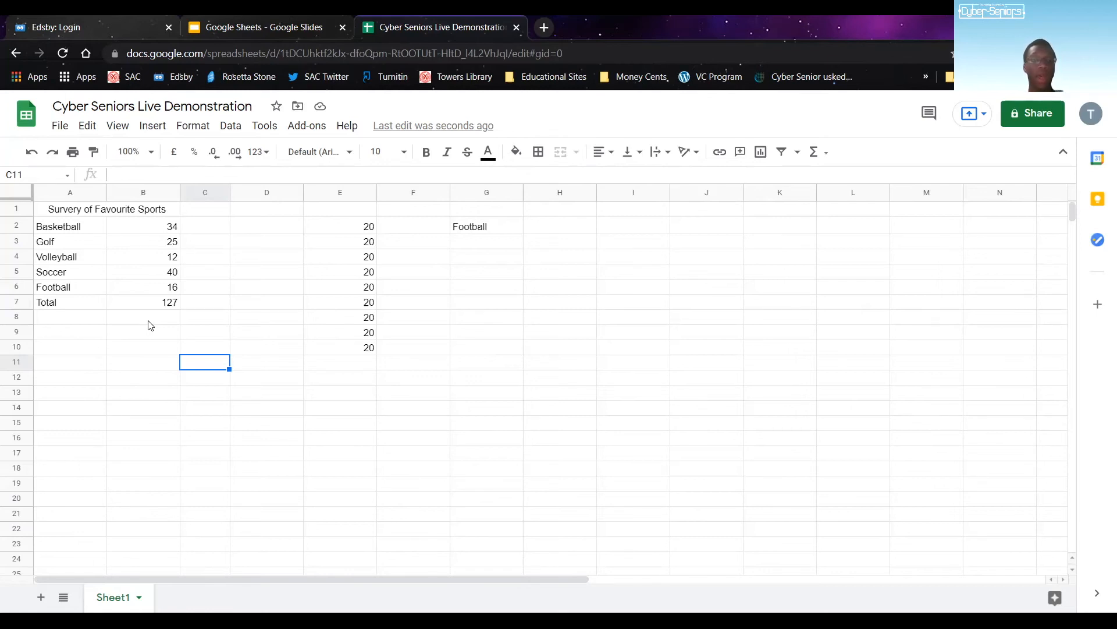
- Insert a row above Volleyball and enter "Hockey" in A4 with a survey count of 10 in B4
{"action": "right_click", "coordinate": [77, 261]}
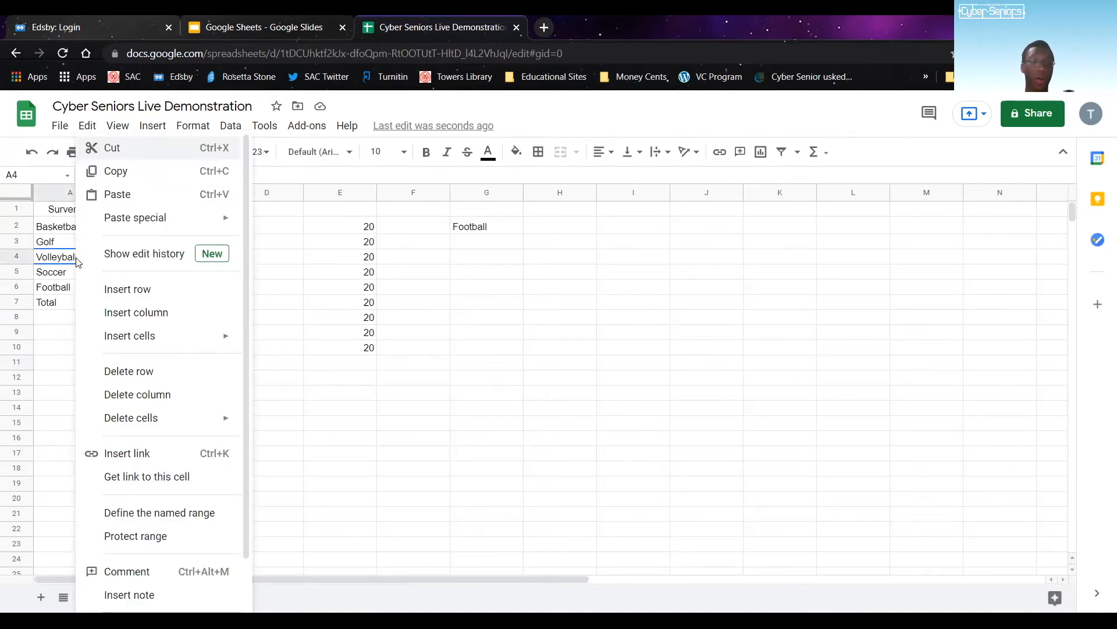
{"action": "left_click", "coordinate": [334, 334]}
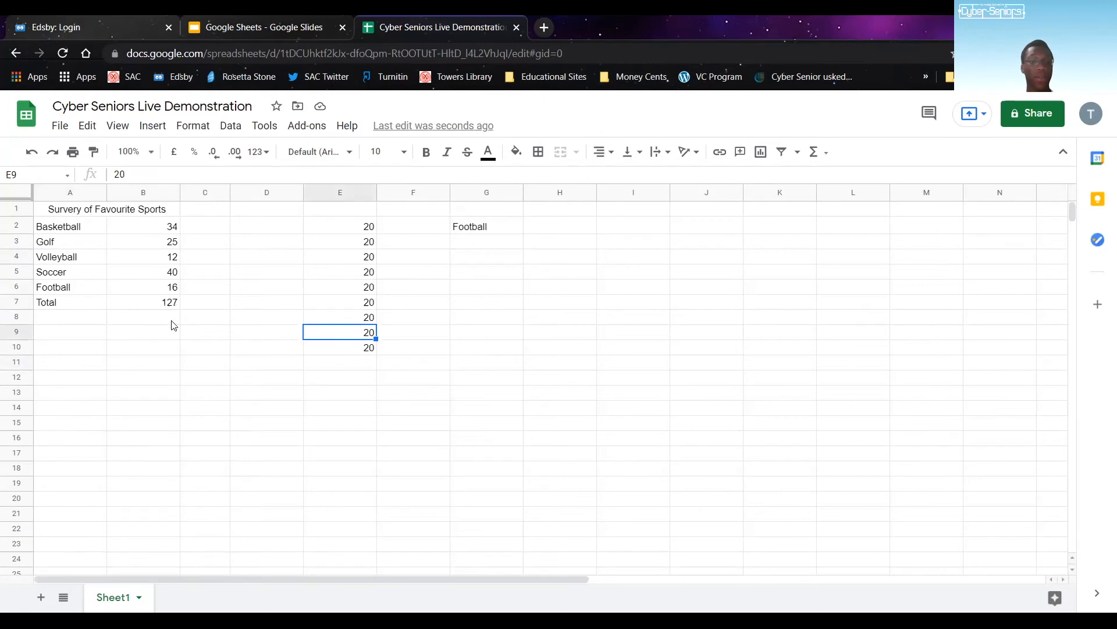
{"action": "left_click", "coordinate": [74, 263]}
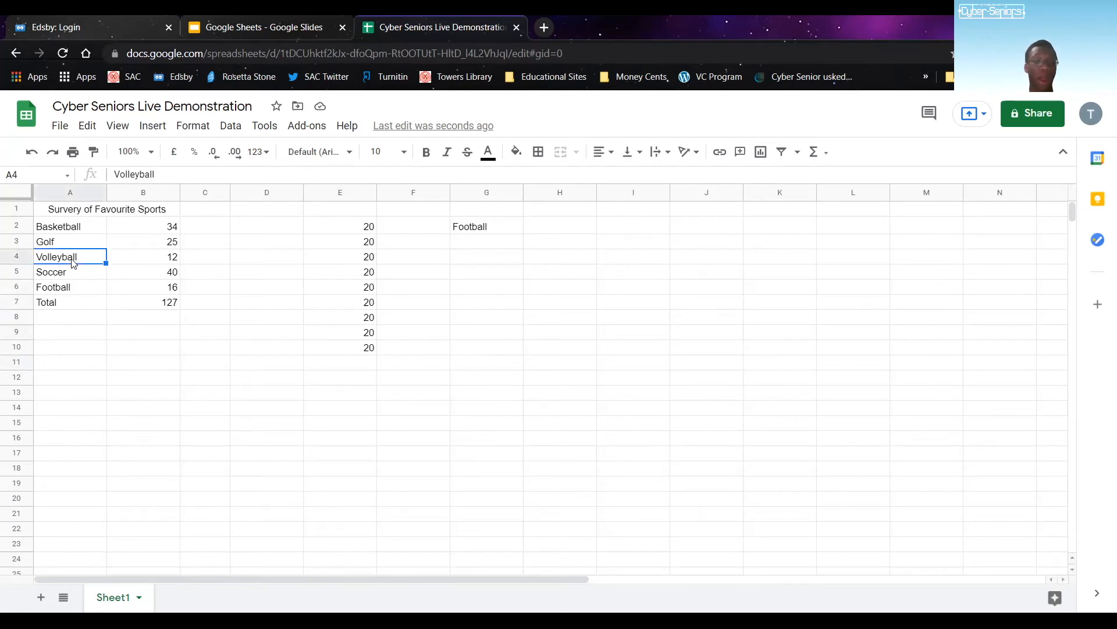
{"action": "right_click", "coordinate": [74, 263]}
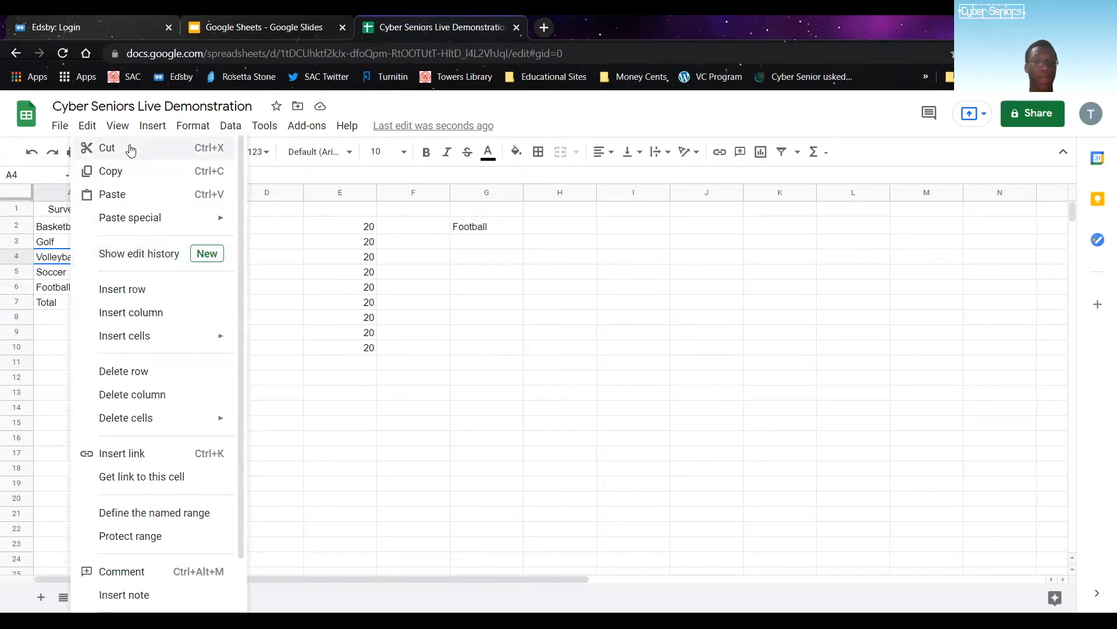
{"action": "left_click", "coordinate": [147, 292]}
{"action": "type", "text": "Hoeckey"}
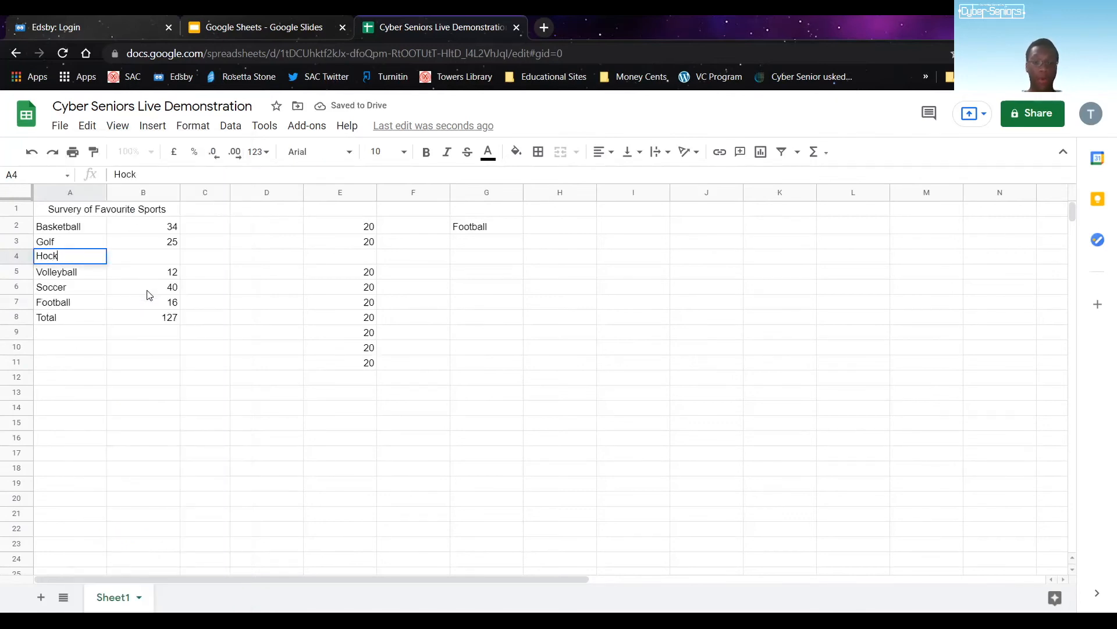
{"action": "type", "text": "10"}
{"action": "left_click", "coordinate": [171, 390]}
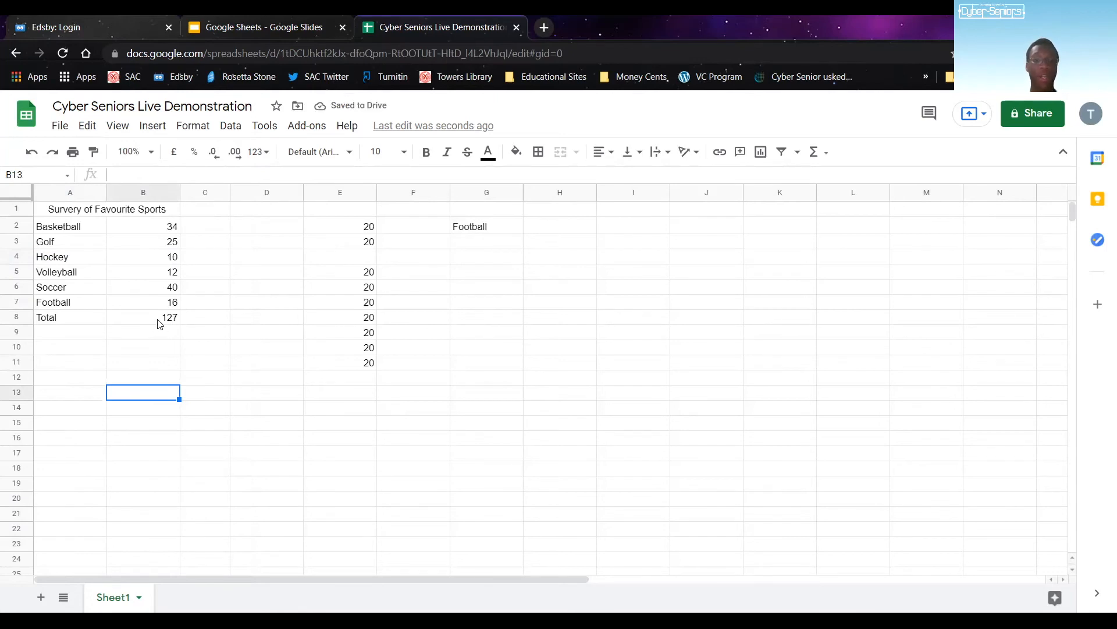
- Clear the manually entered total from cell B8
{"action": "left_click", "coordinate": [159, 324]}
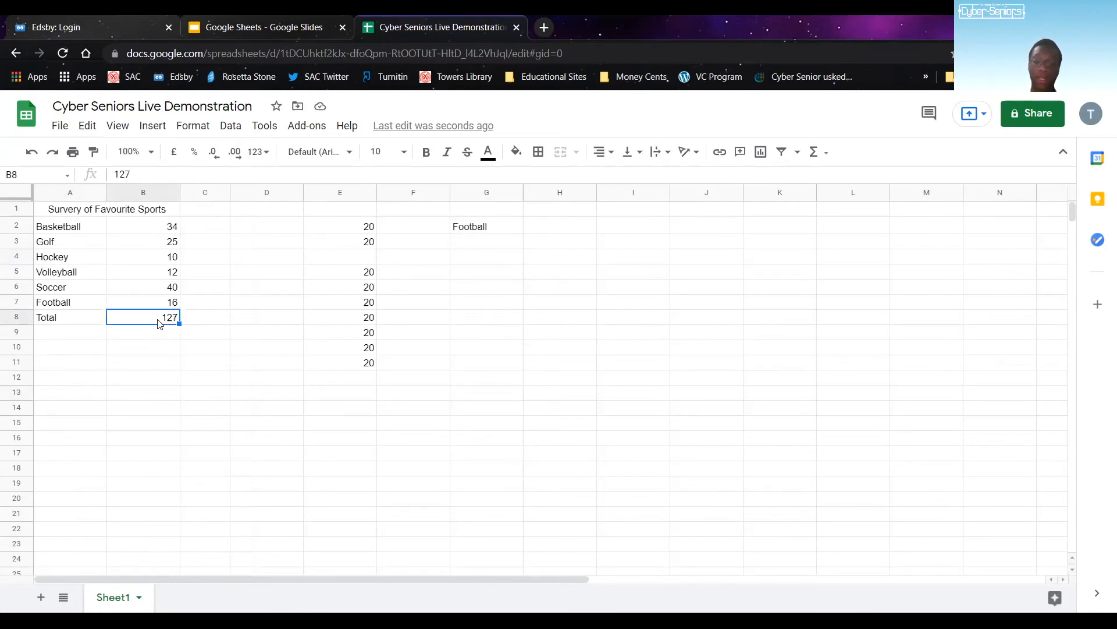
{"action": "key", "text": "Delete"}
{"action": "left_click", "coordinate": [139, 383]}
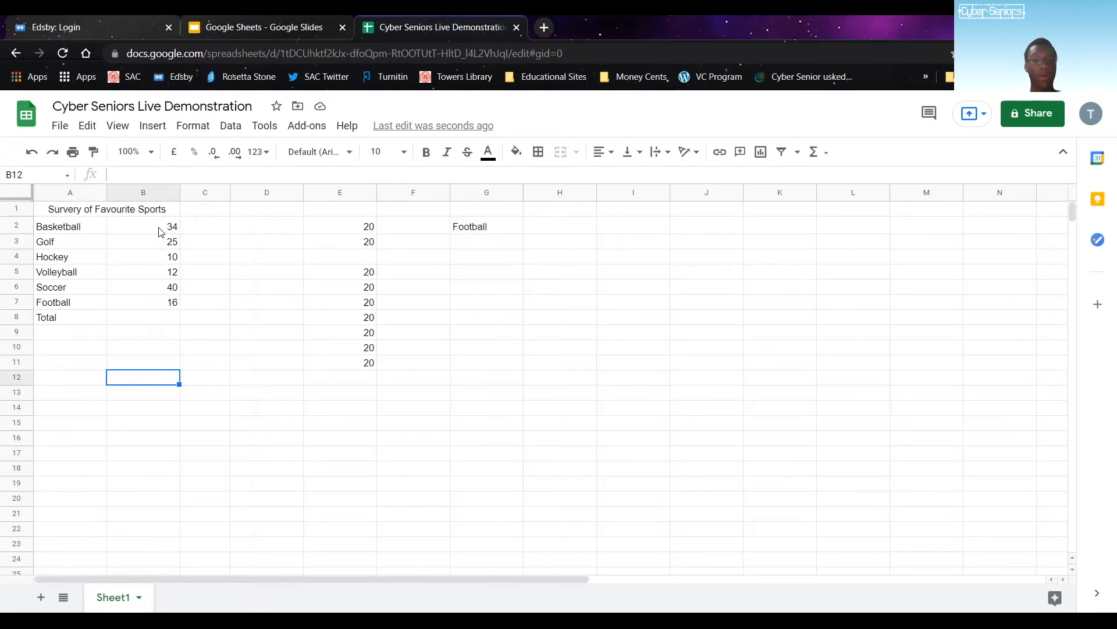
- Calculate the survey total in cell B8 with the SUM function over the sports counts in B2:B7
{"action": "left_click_drag", "start_coordinate": [160, 231], "coordinate": [157, 287]}
{"action": "left_click", "coordinate": [158, 330]}
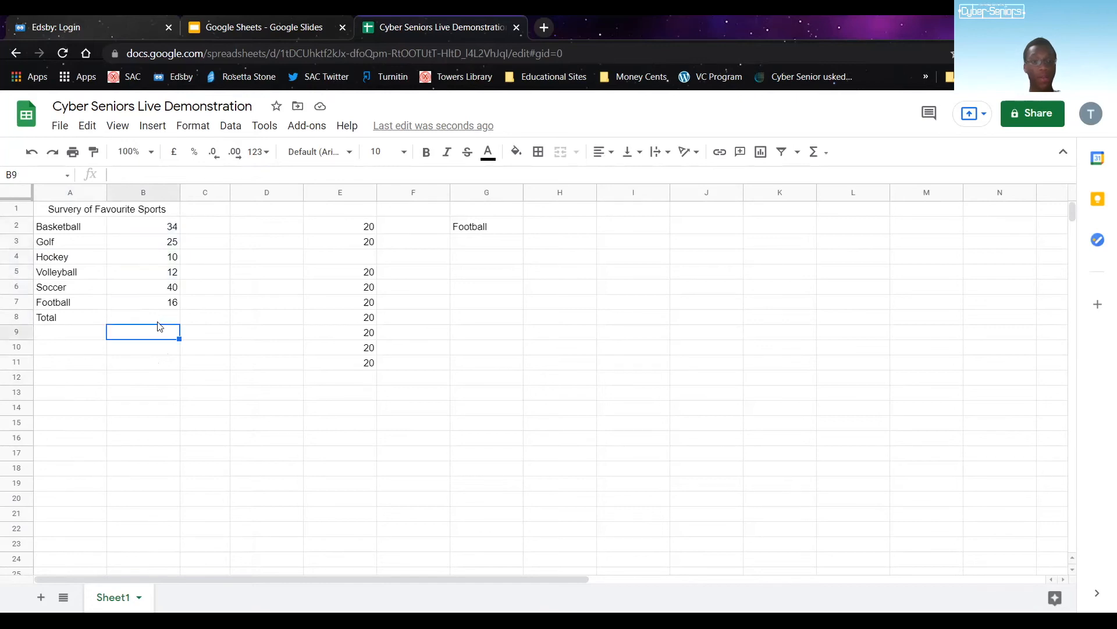
{"action": "left_click", "coordinate": [159, 319]}
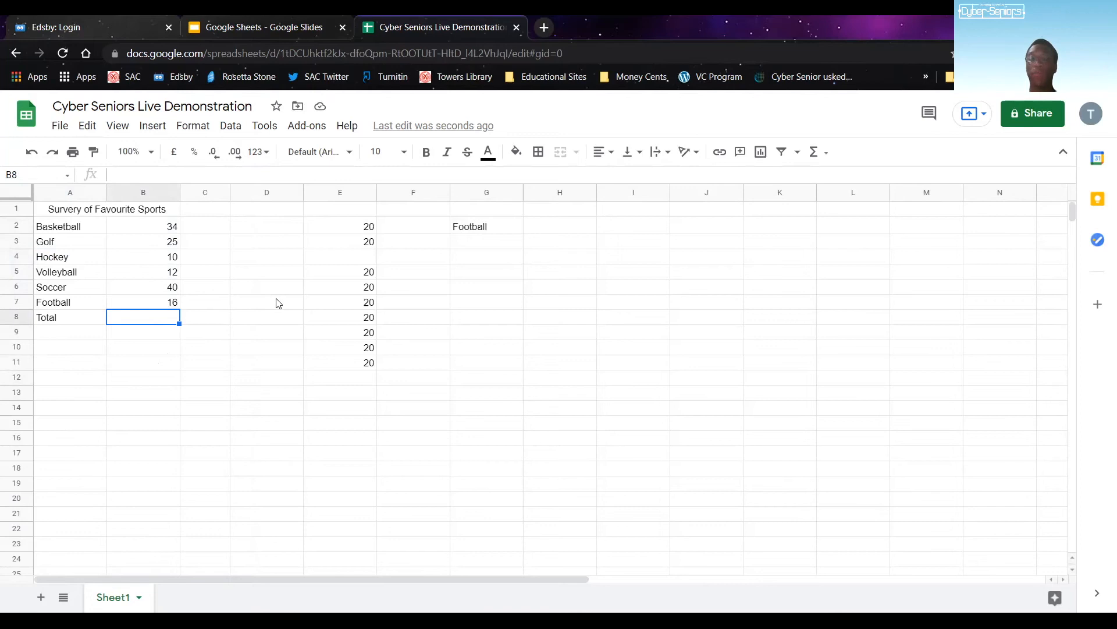
{"action": "left_click", "coordinate": [817, 155]}
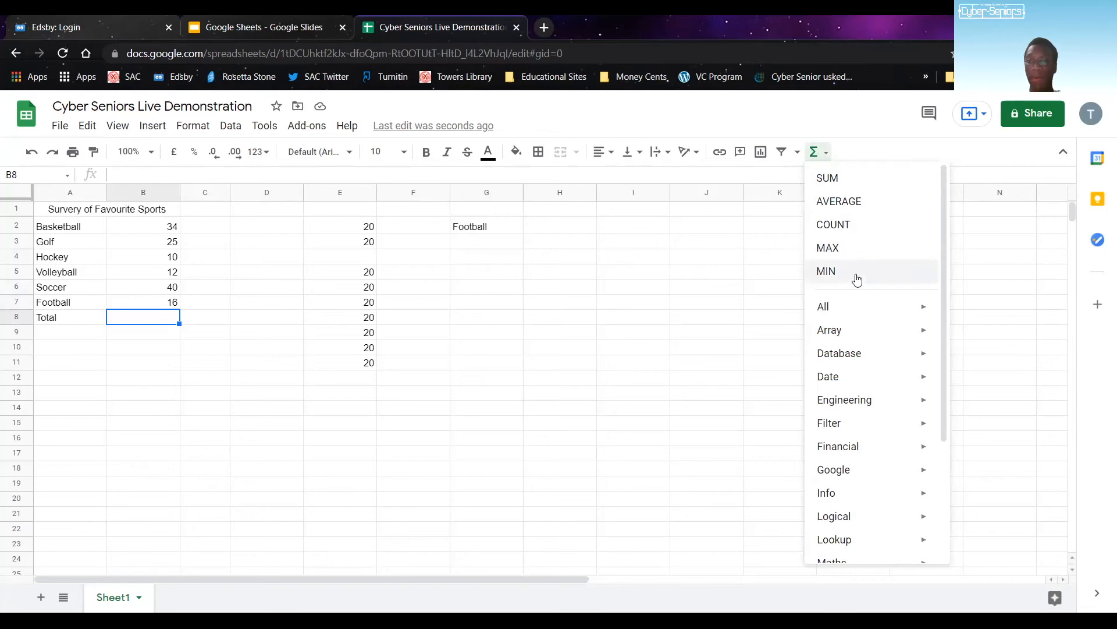
{"action": "left_click", "coordinate": [849, 191]}
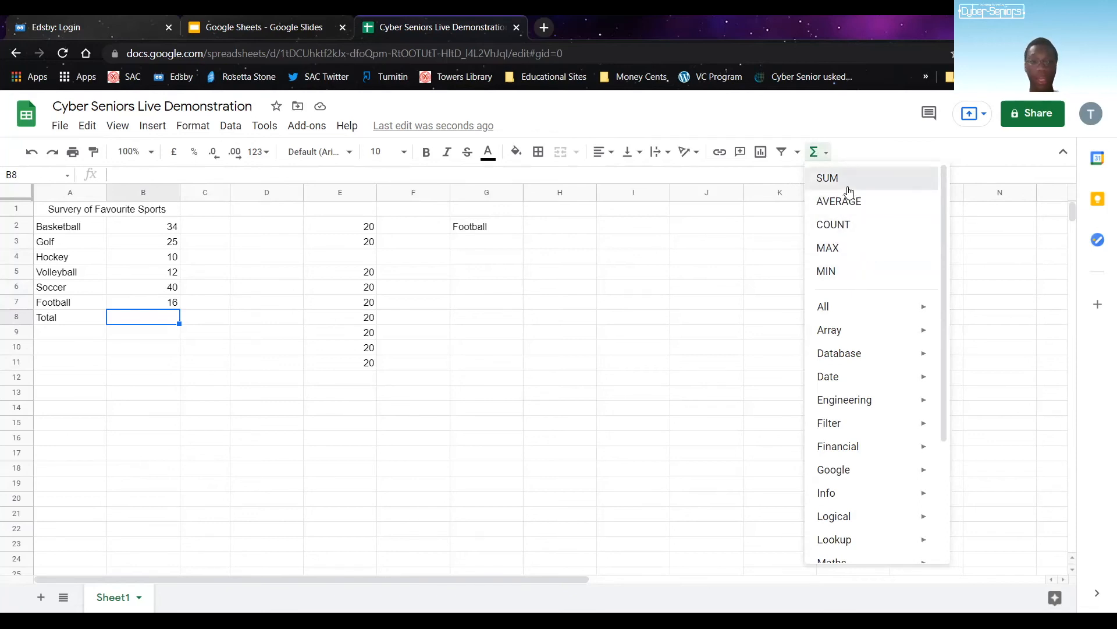
{"action": "left_click", "coordinate": [157, 229]}
{"action": "left_click_drag", "start_coordinate": [157, 229], "coordinate": [167, 304]}
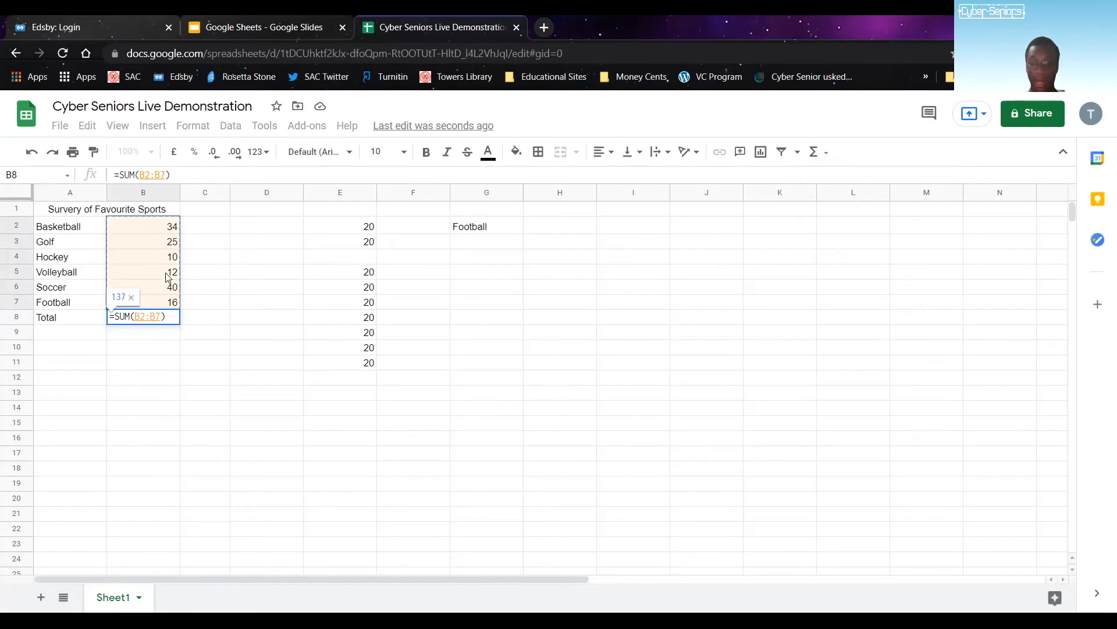
{"action": "key", "text": "Return"}
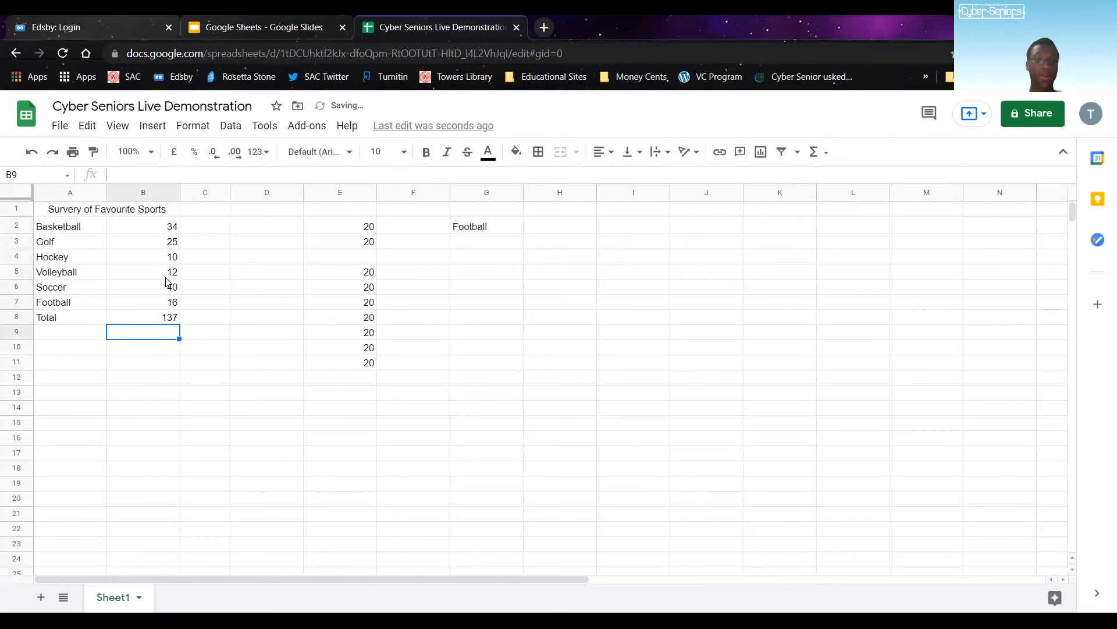
{"action": "left_click", "coordinate": [220, 300]}
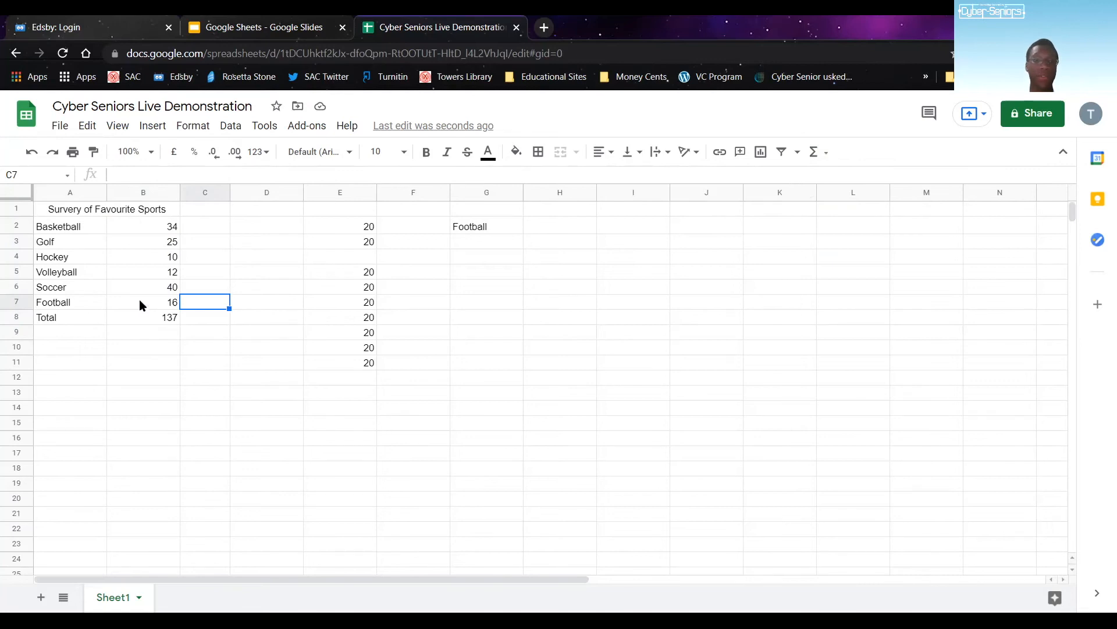
- Change Volleyball's survey count in cell B5 to 18
{"action": "left_click", "coordinate": [157, 275]}
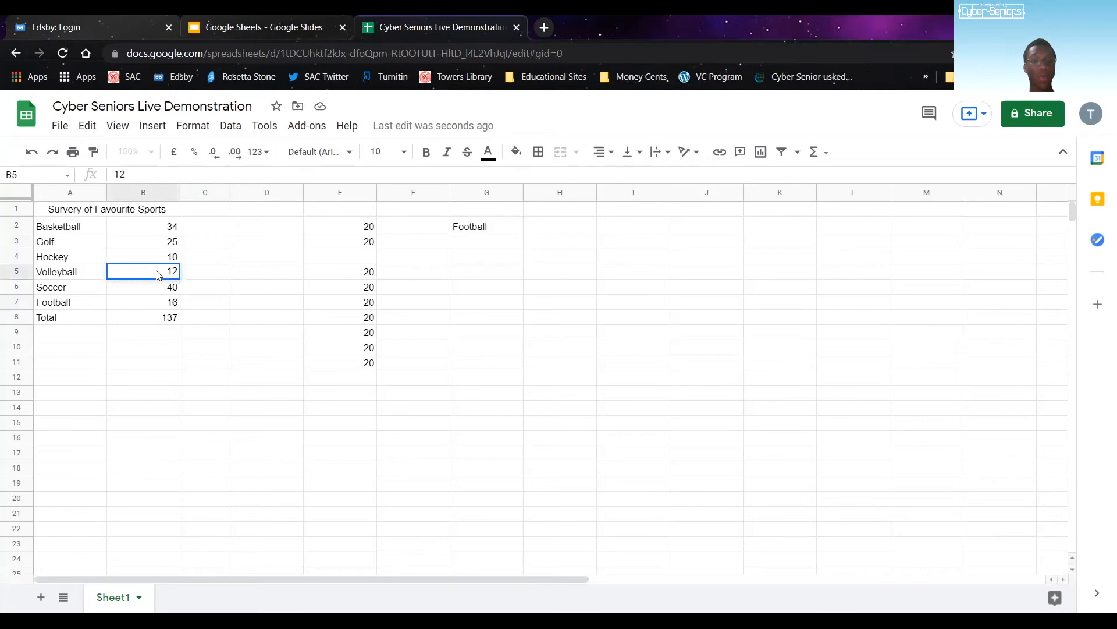
{"action": "type", "text": "18"}
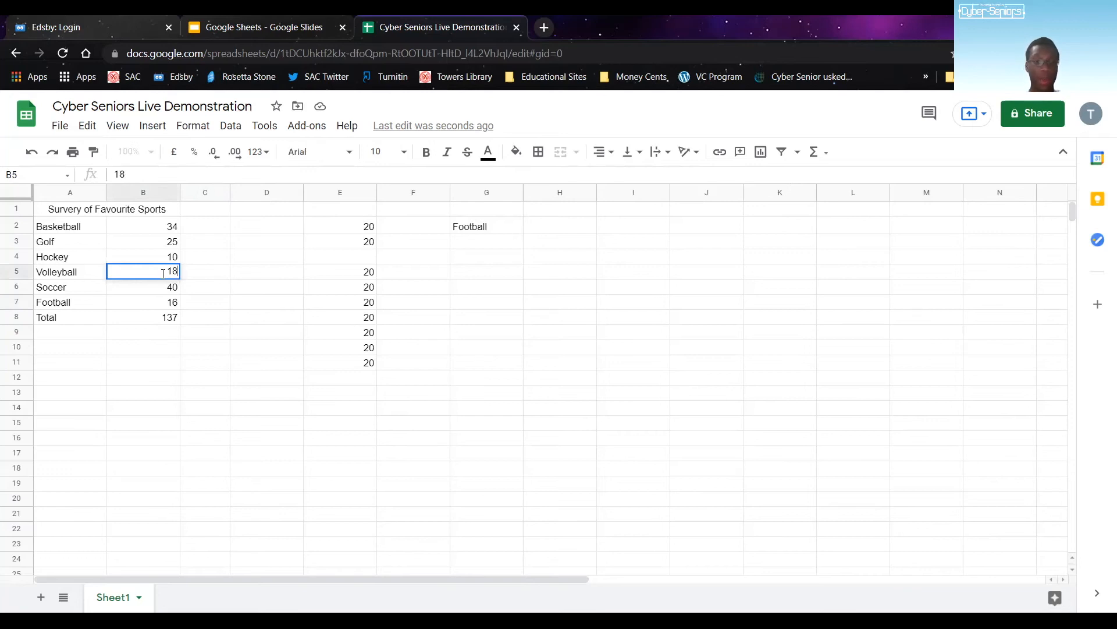
{"action": "key", "text": "Return"}
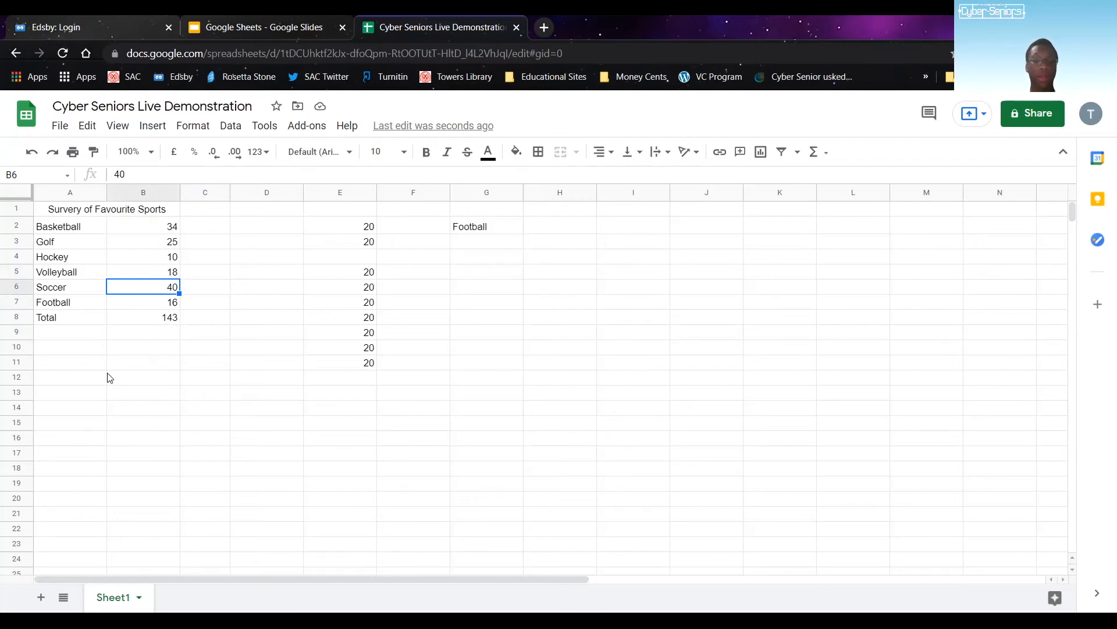
- Enter the formula =B2+B7 in cell B11 to add the Basketball and Football counts
{"action": "left_click", "coordinate": [144, 367]}
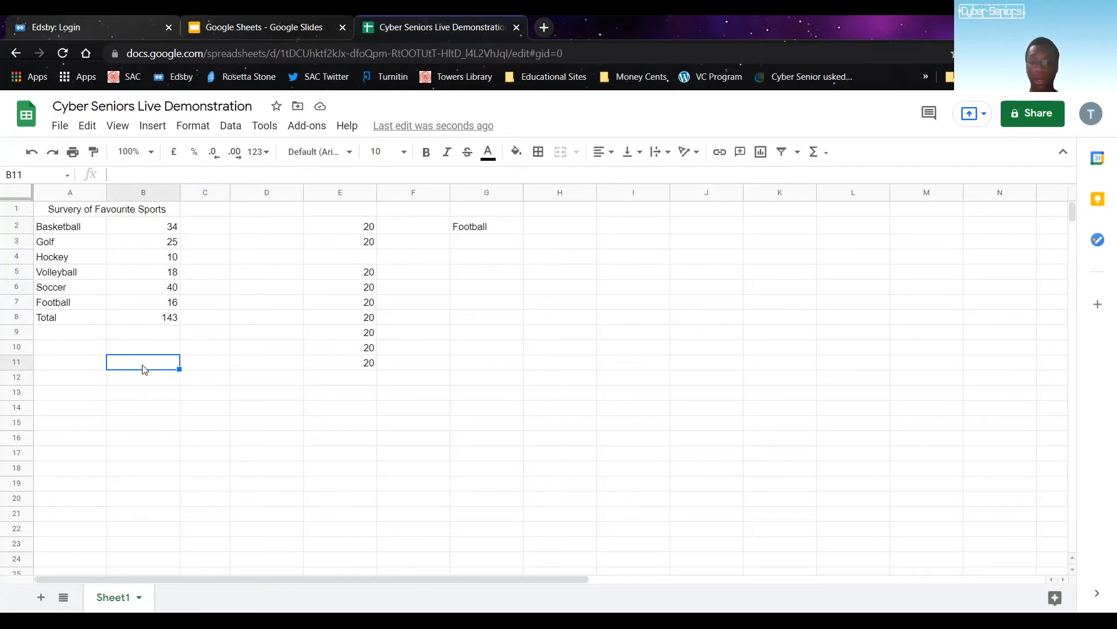
{"action": "type", "text": "="}
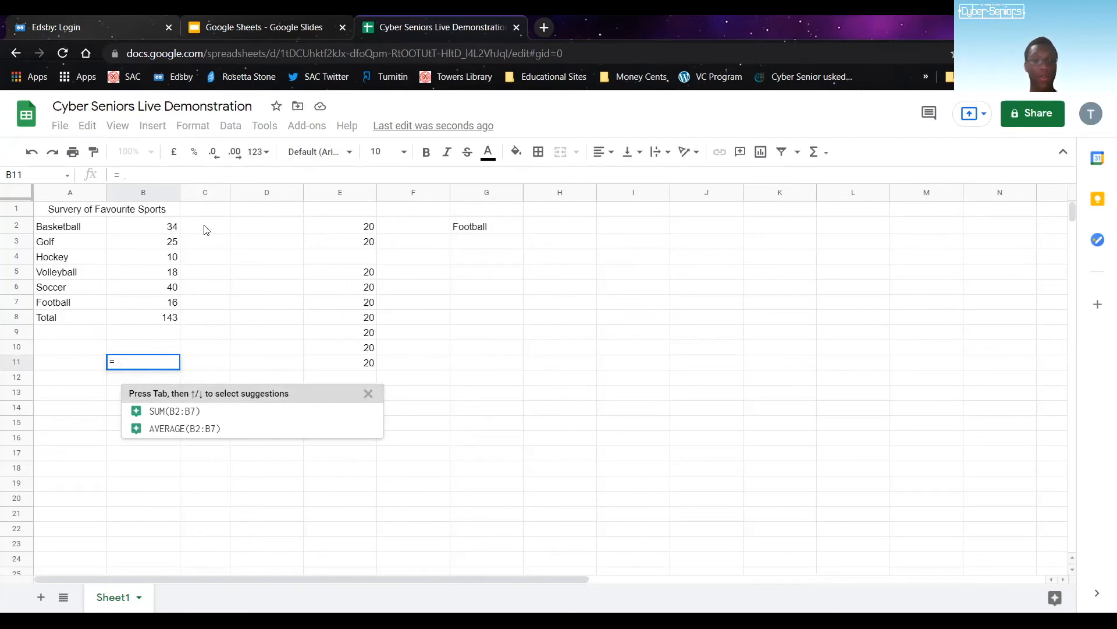
{"action": "left_click", "coordinate": [173, 228]}
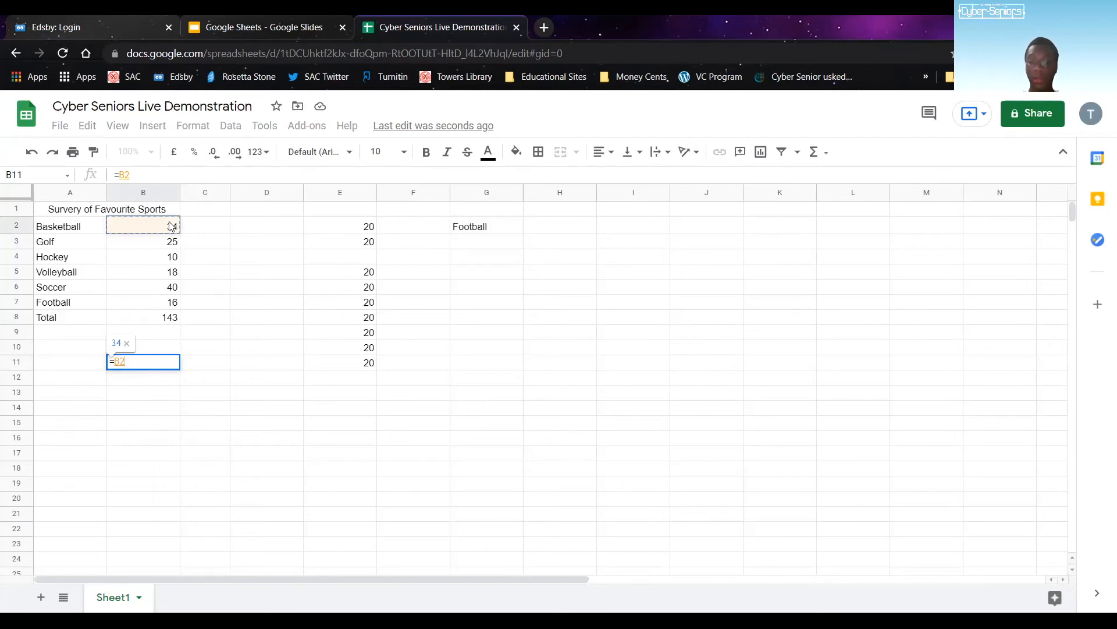
{"action": "type", "text": "+"}
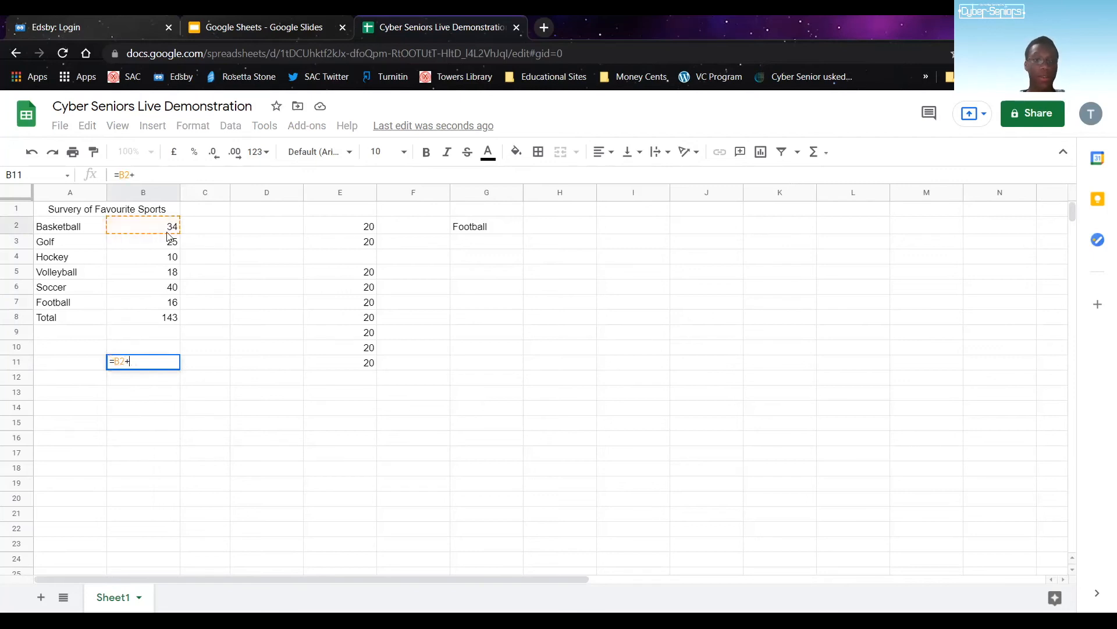
{"action": "left_click", "coordinate": [150, 303]}
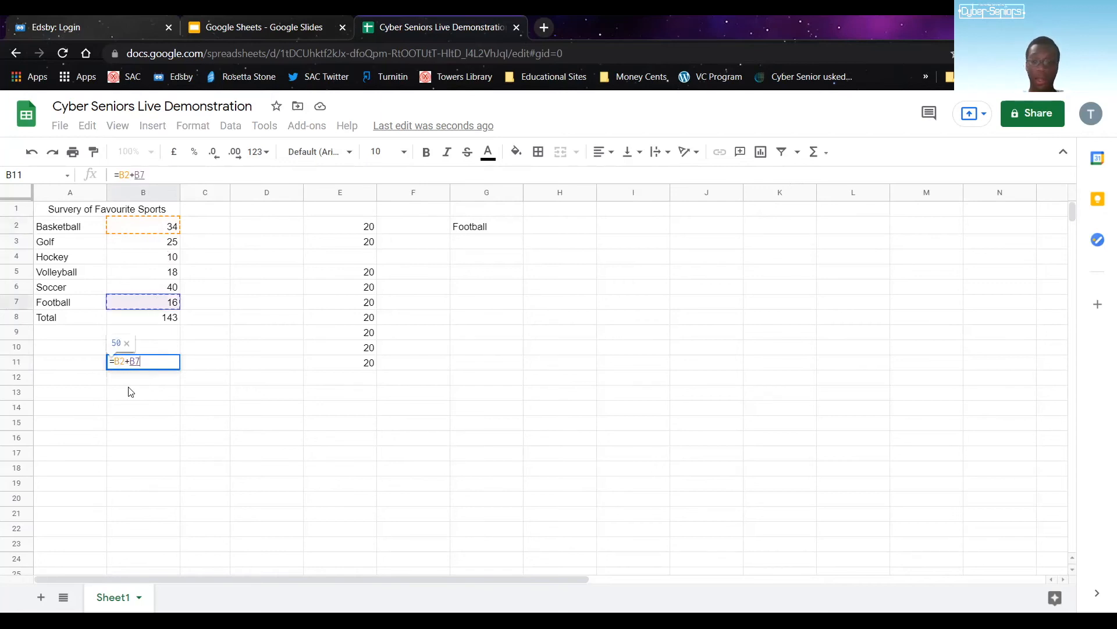
{"action": "key", "text": "Return"}
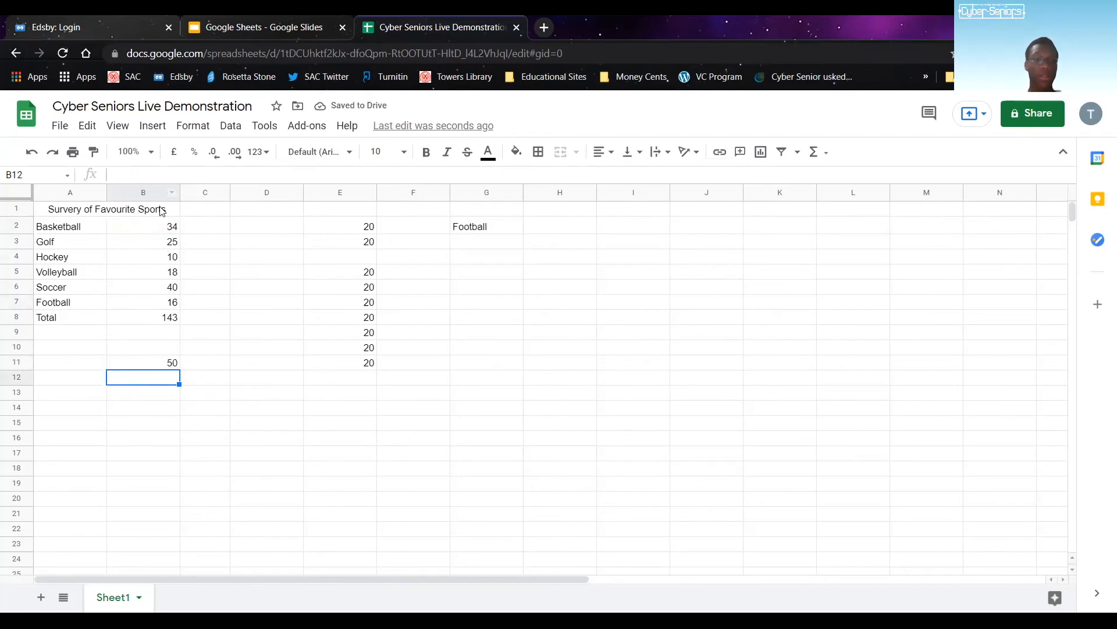
- Change Basketball's survey count in cell B2 to 37
{"action": "left_click", "coordinate": [172, 228]}
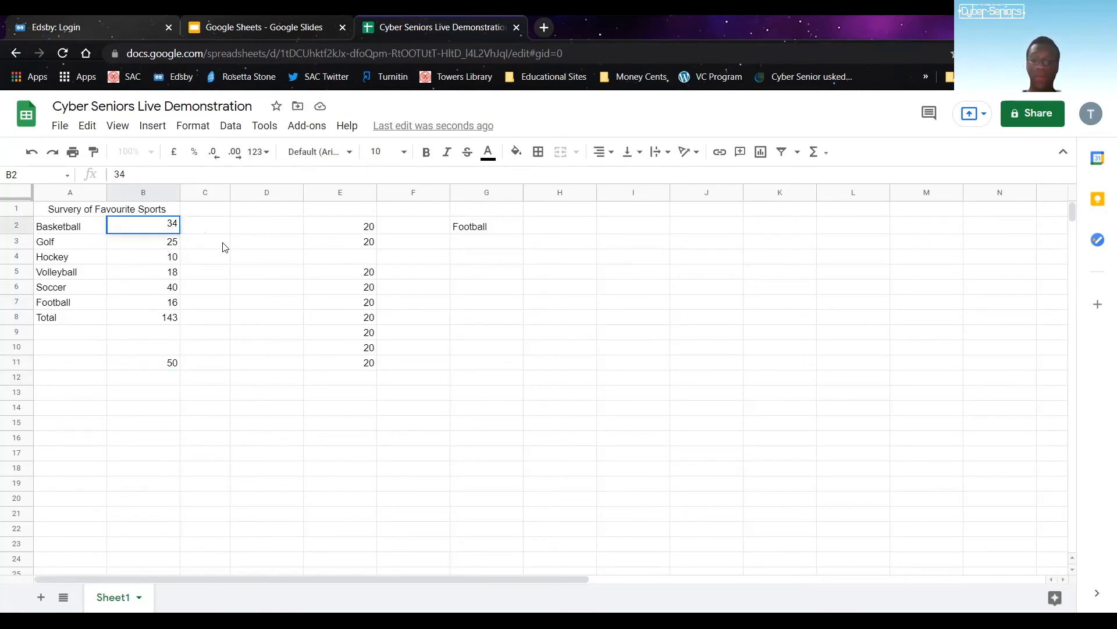
{"action": "type", "text": "3"}
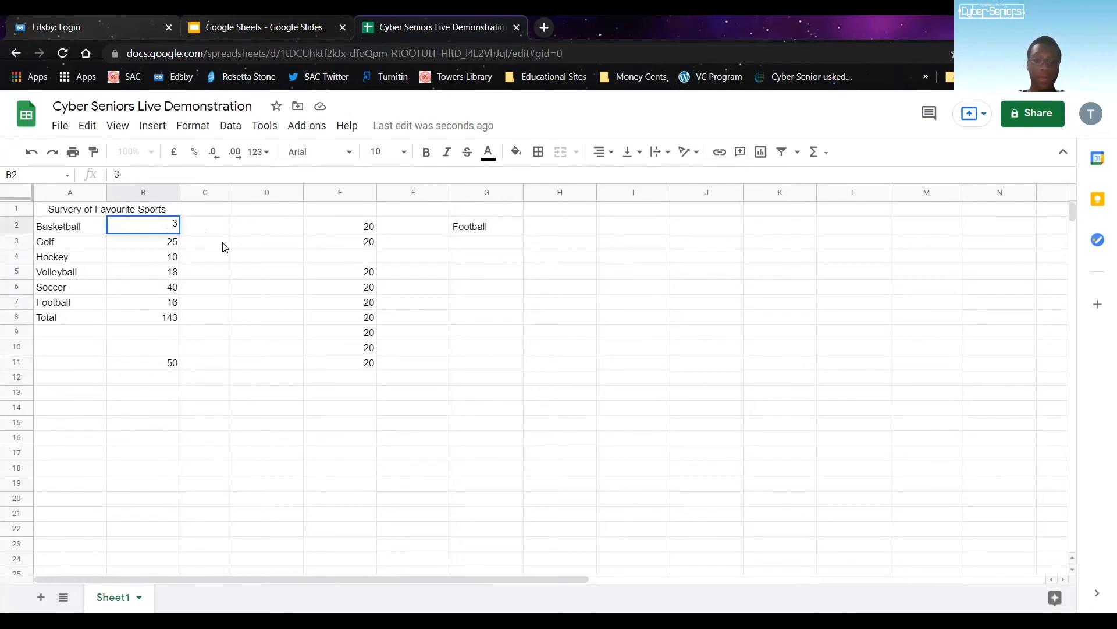
{"action": "type", "text": "7"}
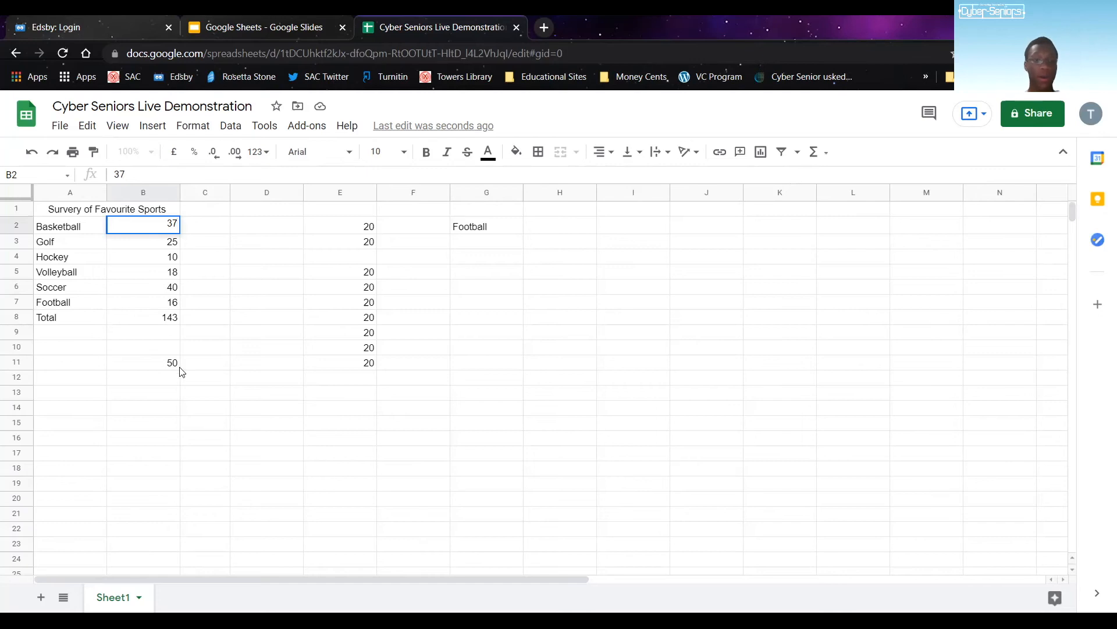
{"action": "key", "text": "Return"}
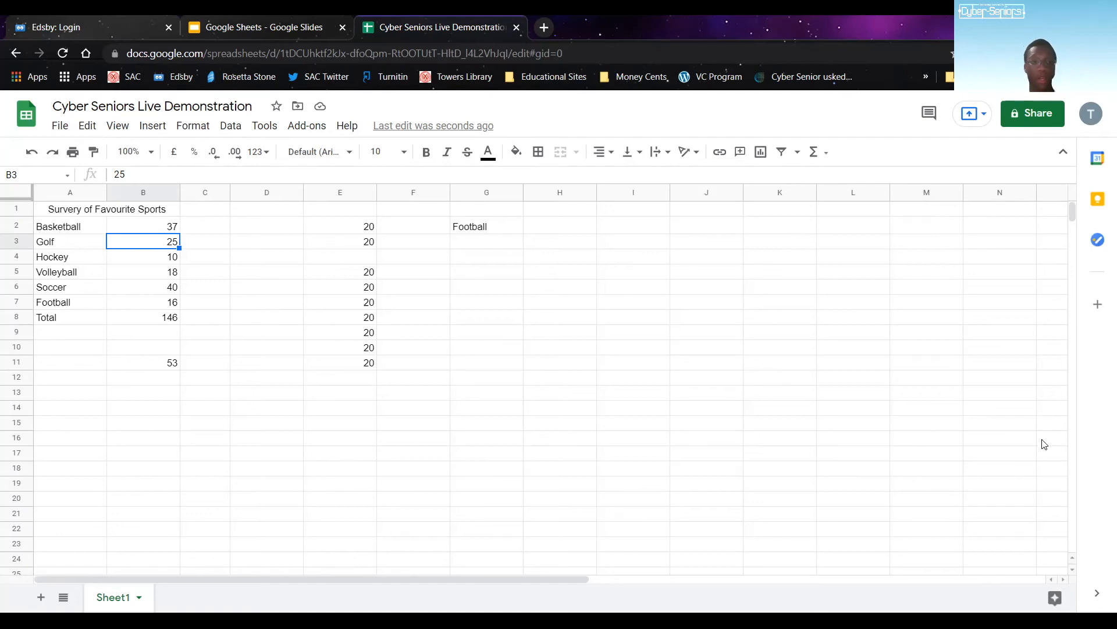
- Insert a pie chart from the sports and their counts in A2:B7, leaving out the Total row
{"action": "left_click", "coordinate": [167, 330]}
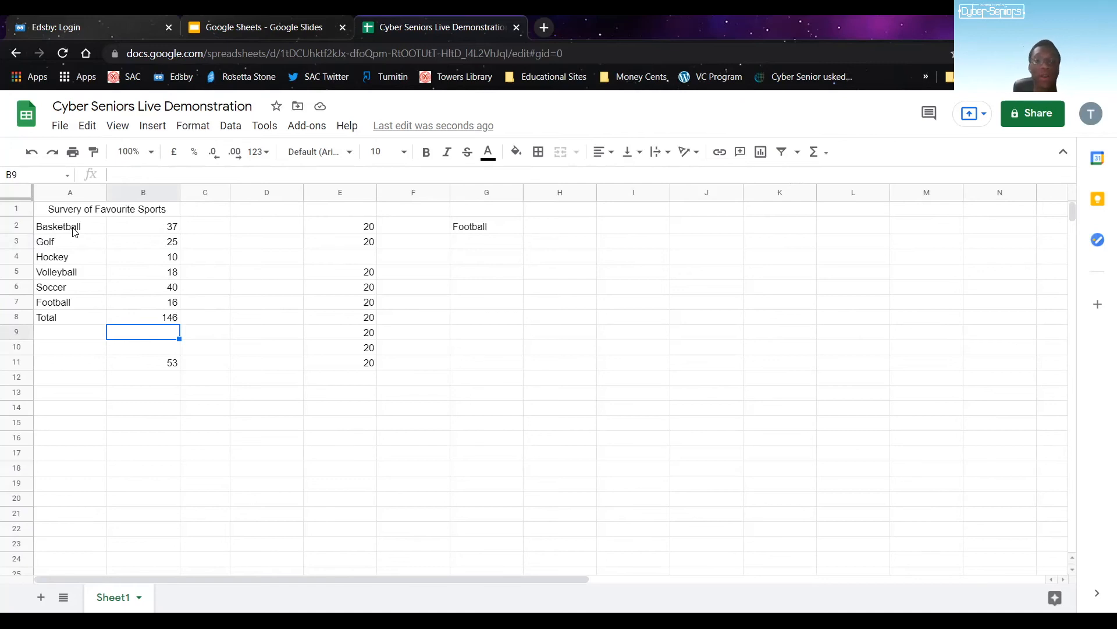
{"action": "left_click_drag", "start_coordinate": [72, 231], "coordinate": [153, 319]}
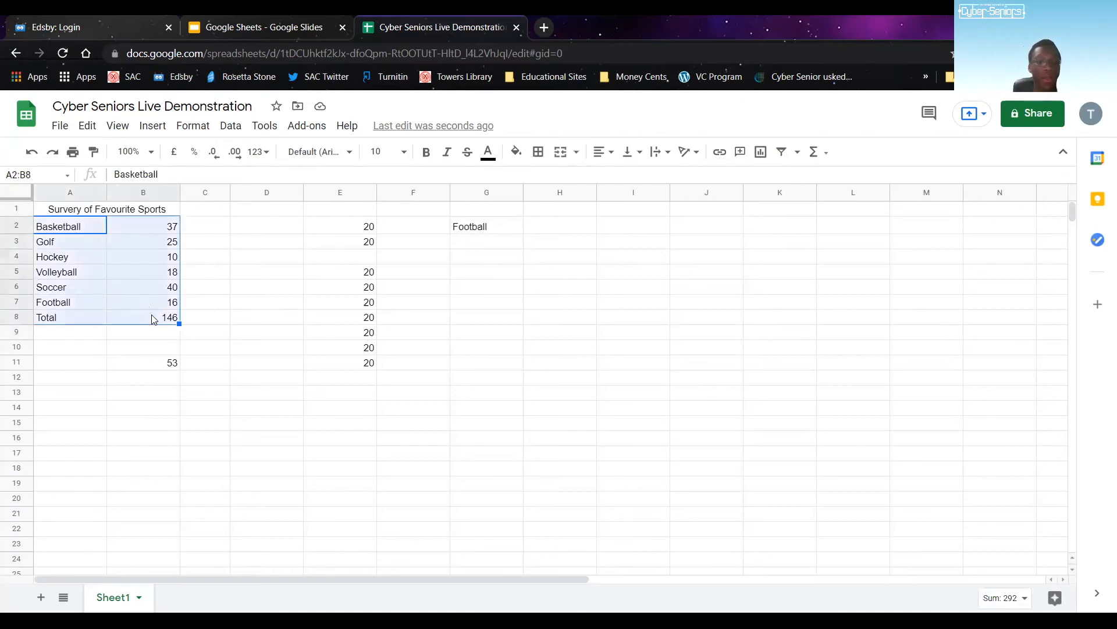
{"action": "left_click", "coordinate": [78, 256]}
{"action": "left_click_drag", "start_coordinate": [62, 233], "coordinate": [167, 311]}
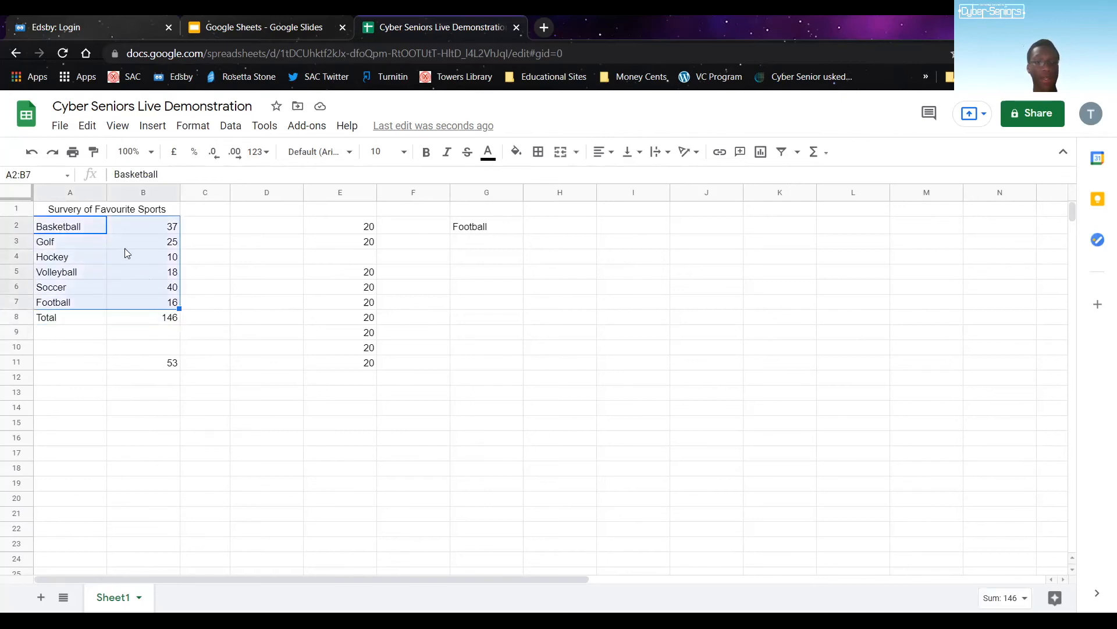
{"action": "left_click", "coordinate": [762, 155]}
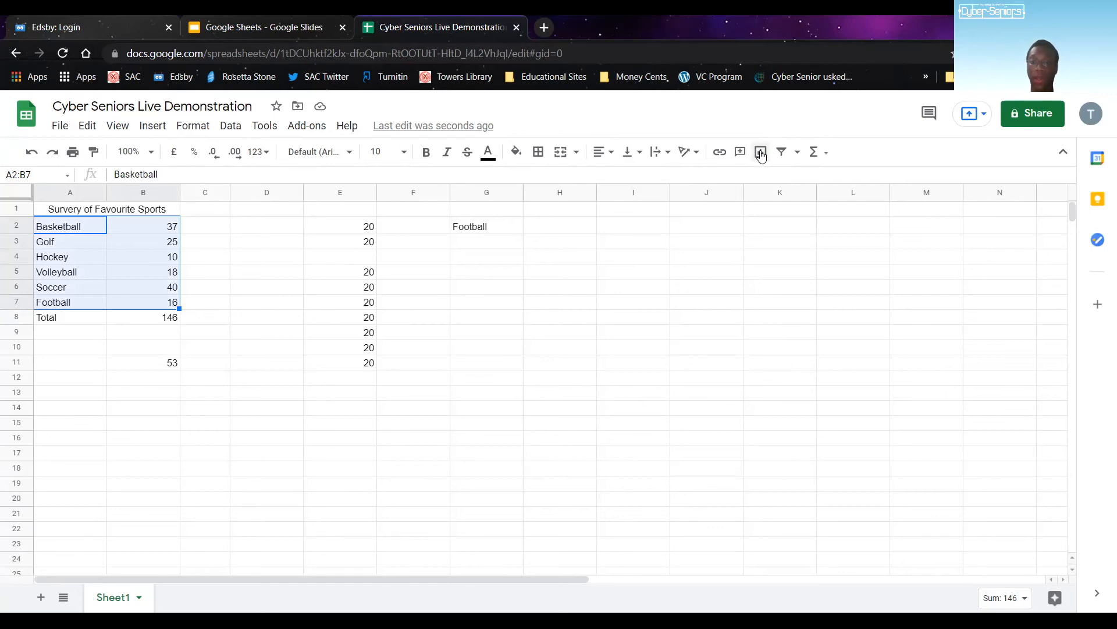
{"action": "left_click", "coordinate": [762, 155]}
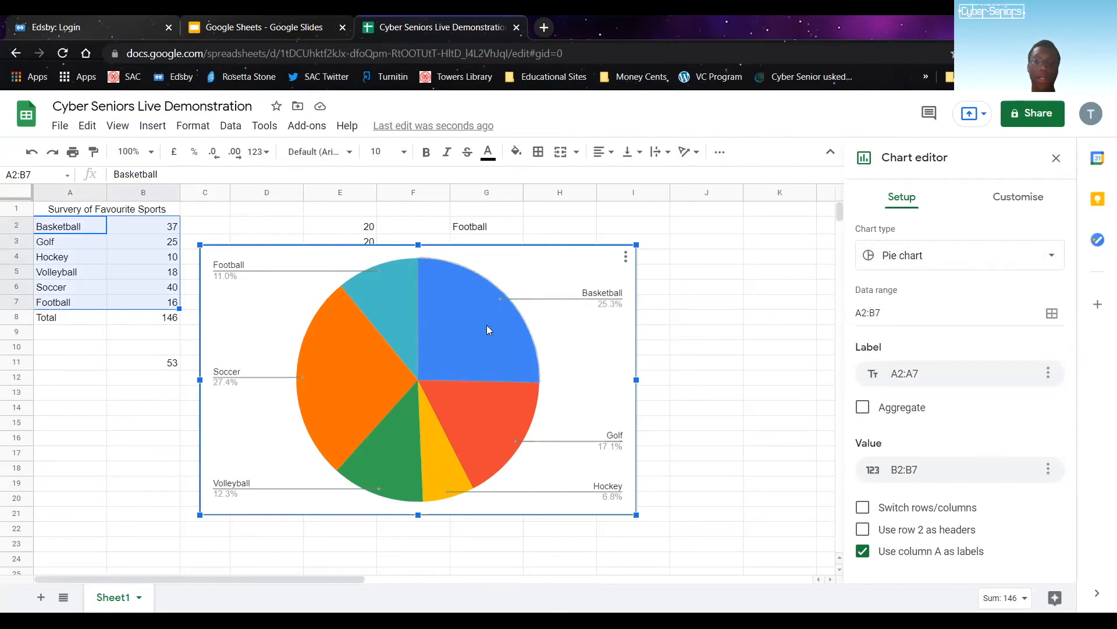
- Try the Bar chart type on the survey chart and return it to Pie chart
{"action": "left_click", "coordinate": [920, 259]}
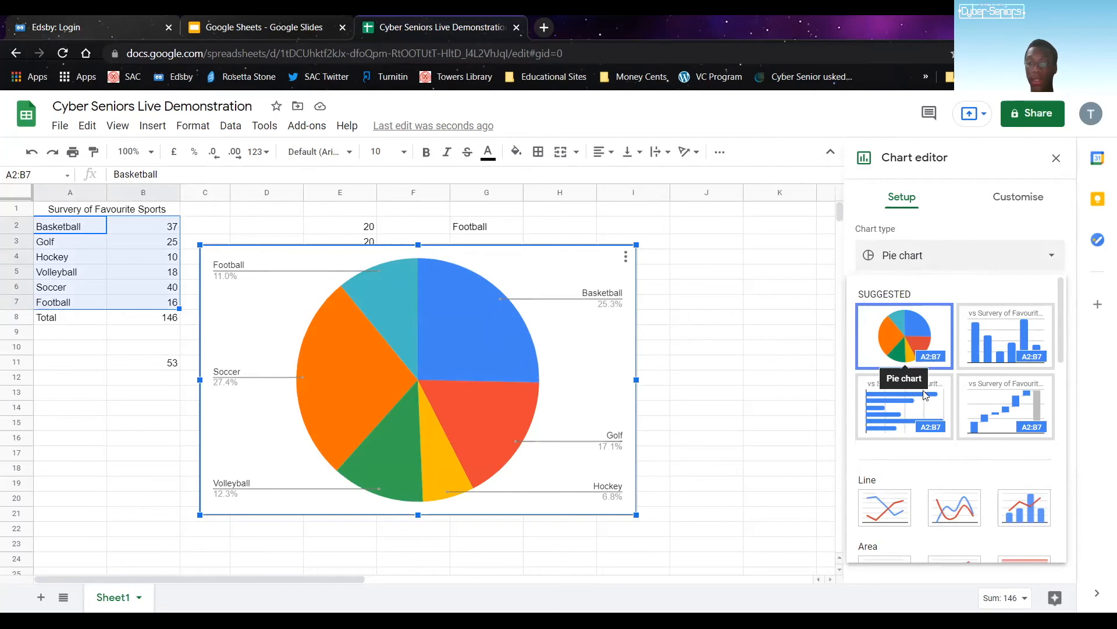
{"action": "scroll", "coordinate": [913, 437], "scroll_direction": "down", "scroll_amount": 1}
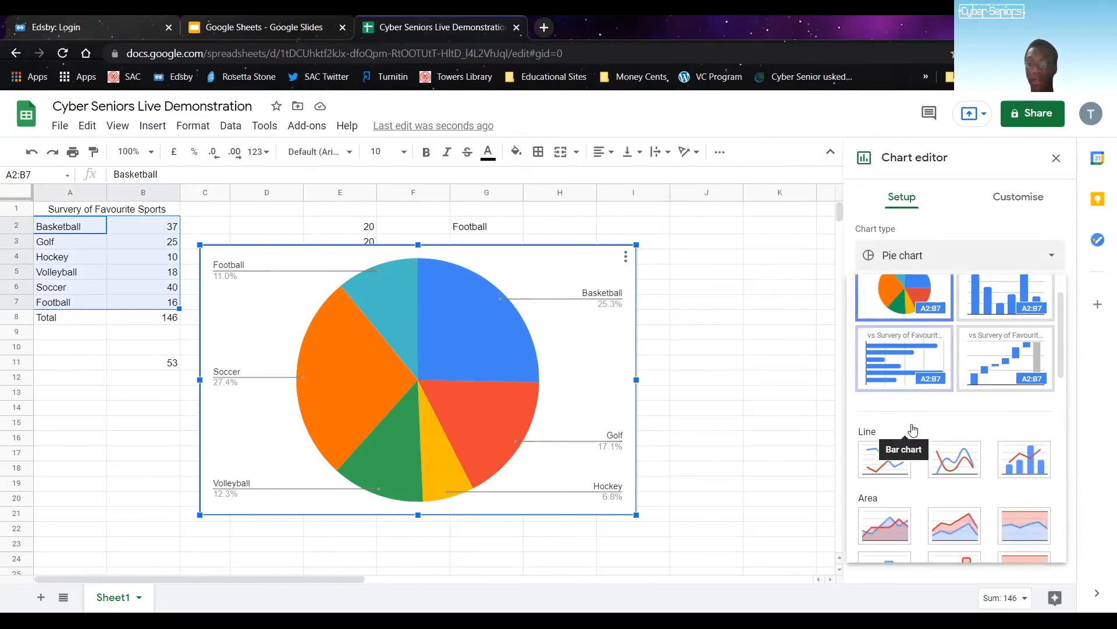
{"action": "left_click", "coordinate": [905, 364]}
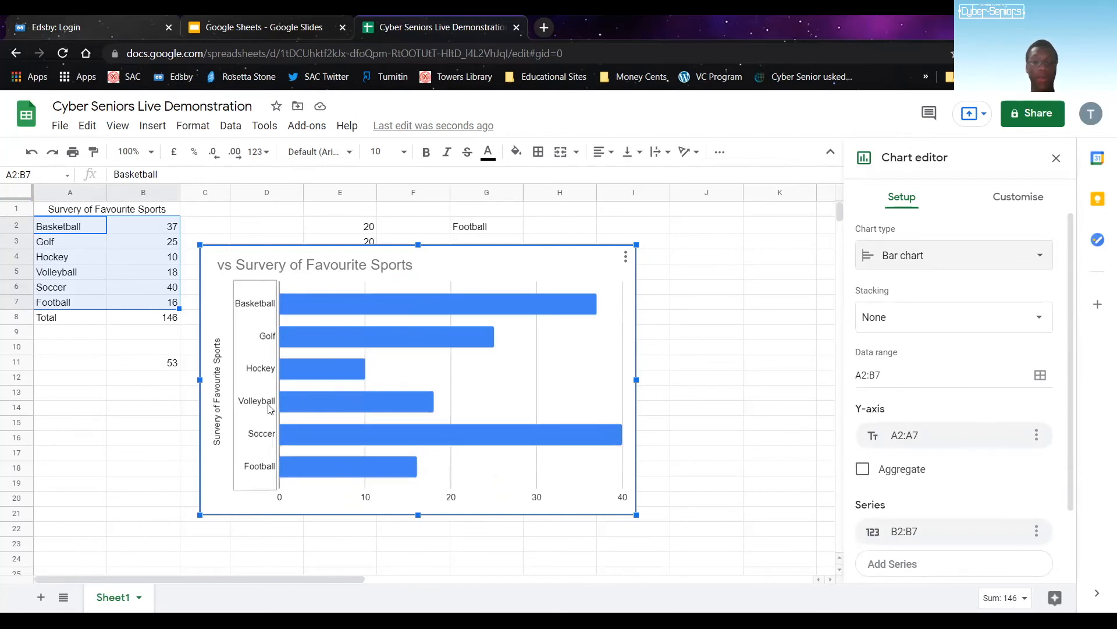
{"action": "left_click", "coordinate": [1019, 259]}
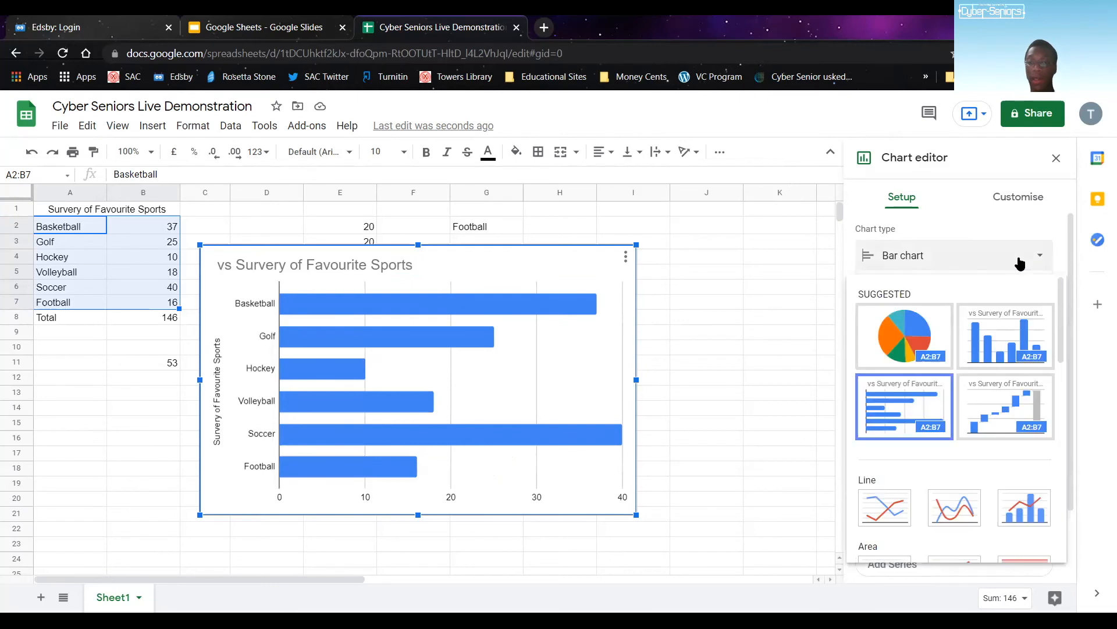
{"action": "left_click", "coordinate": [926, 339]}
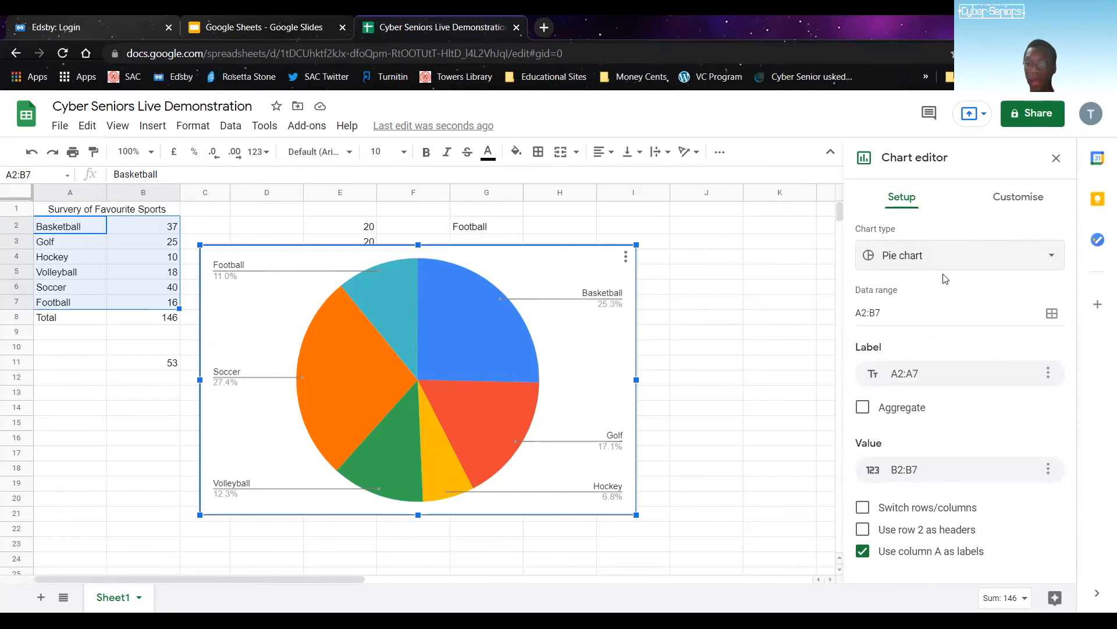
- Examine the pie chart's customisation options for chart style, fonts, titles and legend, and close the chart editor
{"action": "left_click", "coordinate": [997, 209]}
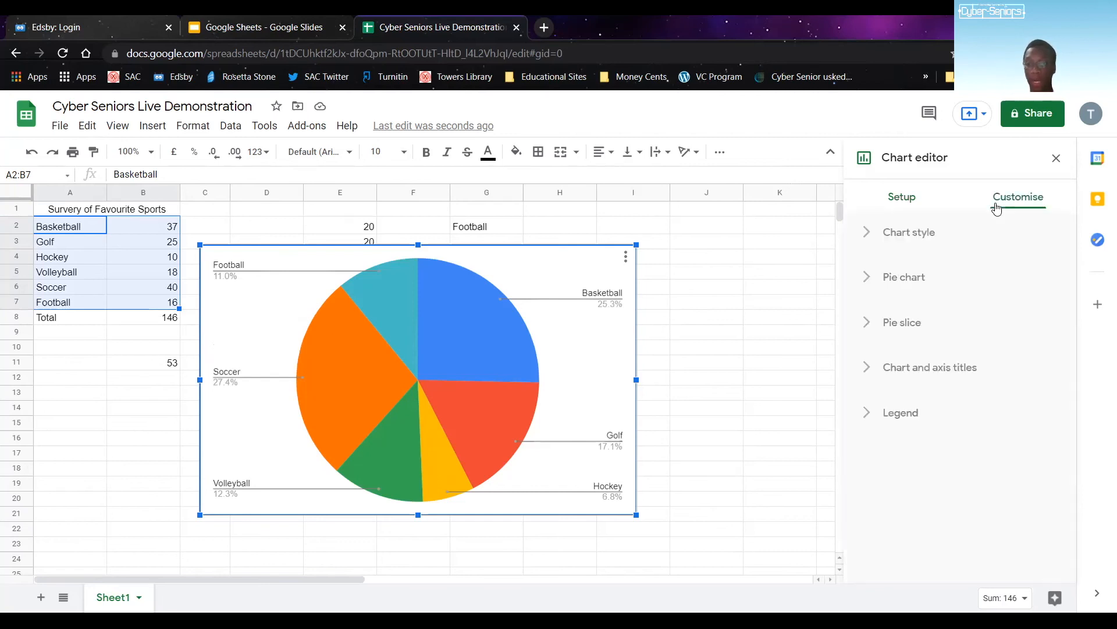
{"action": "left_click", "coordinate": [869, 235]}
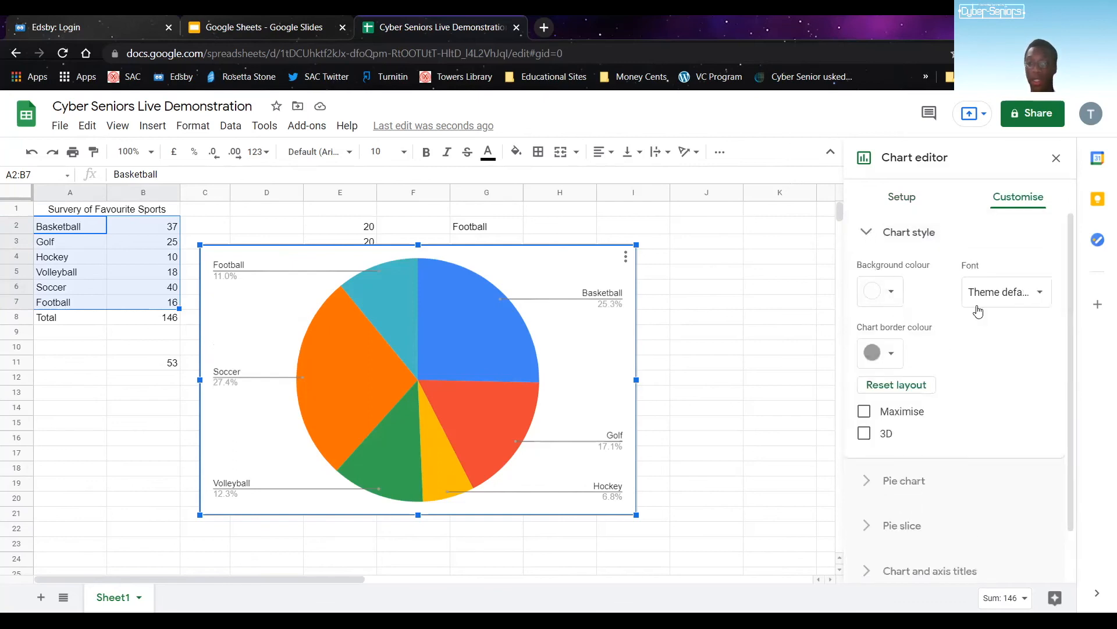
{"action": "left_click", "coordinate": [1013, 302]}
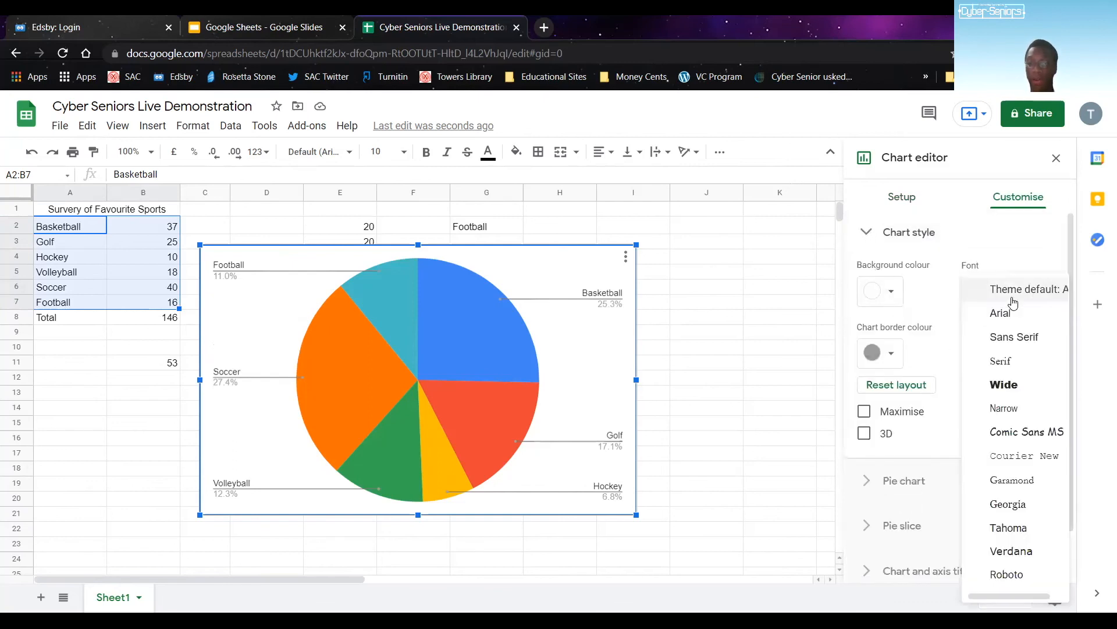
{"action": "left_click", "coordinate": [953, 317]}
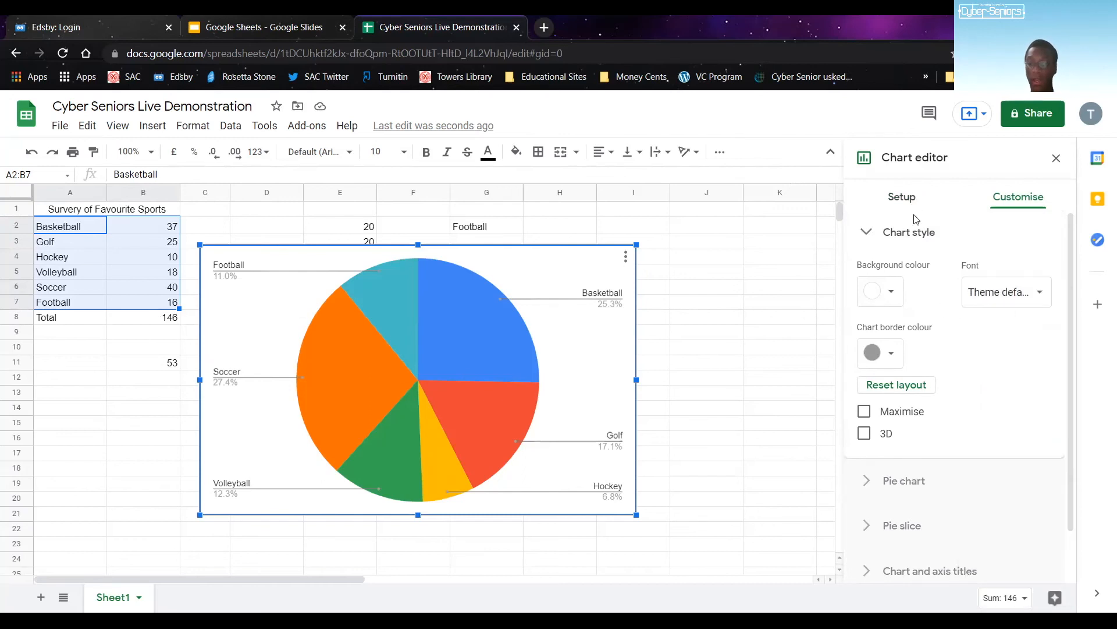
{"action": "scroll", "coordinate": [917, 298], "scroll_direction": "down", "scroll_amount": 1}
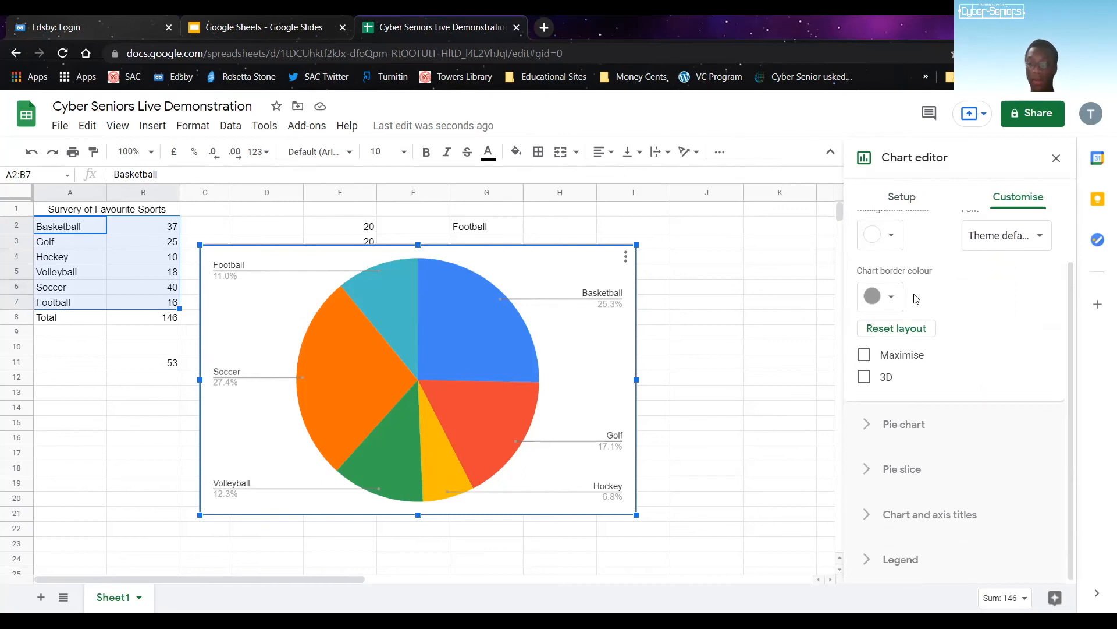
{"action": "left_click", "coordinate": [921, 530]}
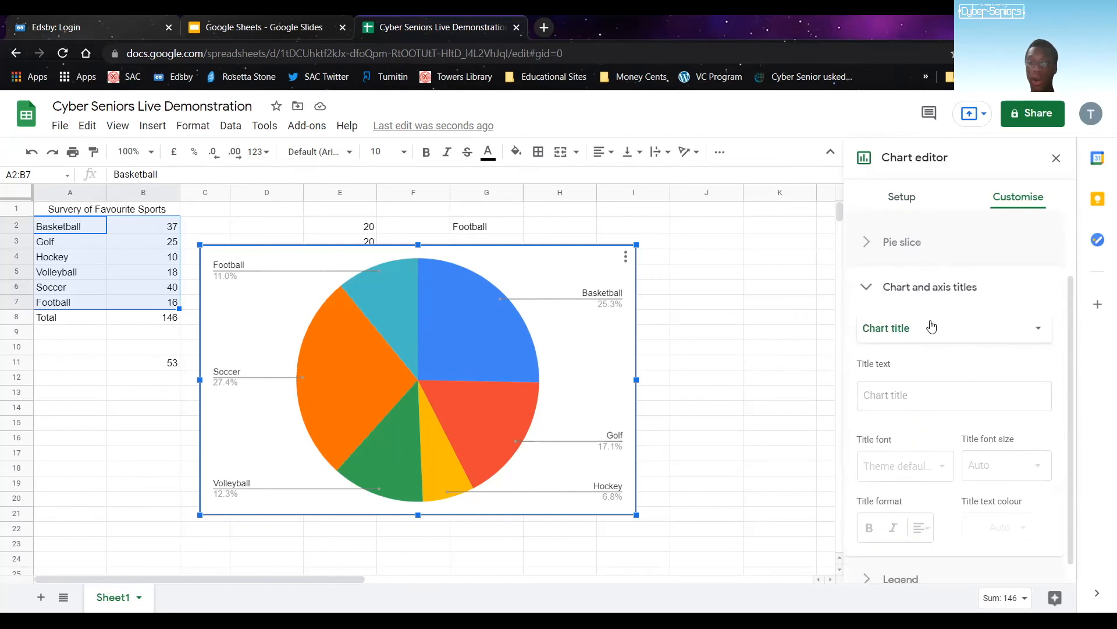
{"action": "scroll", "coordinate": [931, 329], "scroll_direction": "down", "scroll_amount": 1}
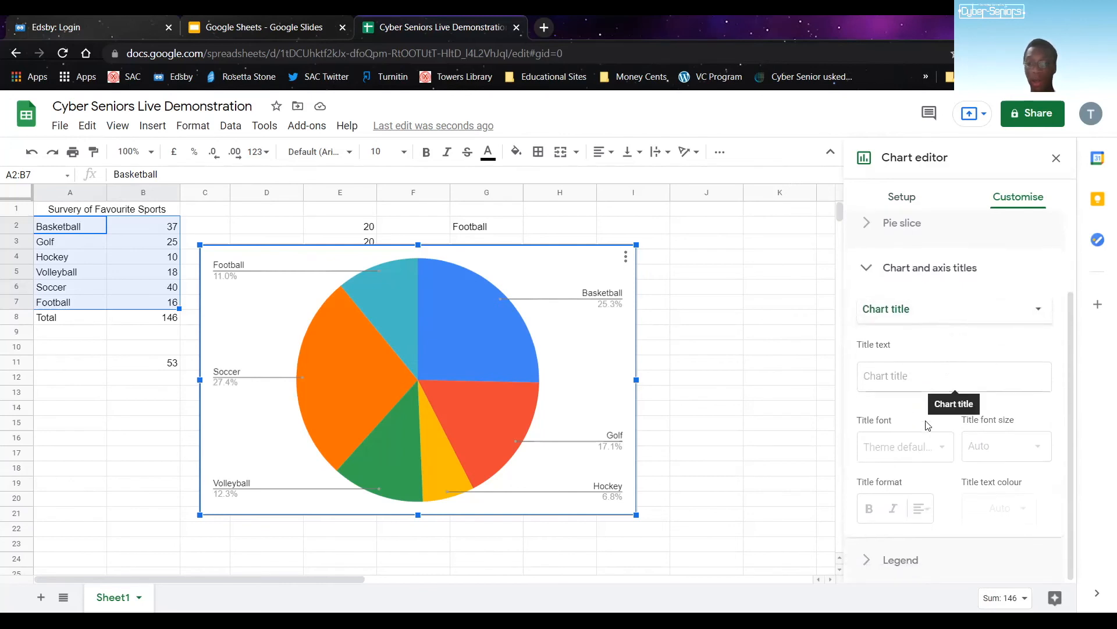
{"action": "left_click", "coordinate": [902, 560]}
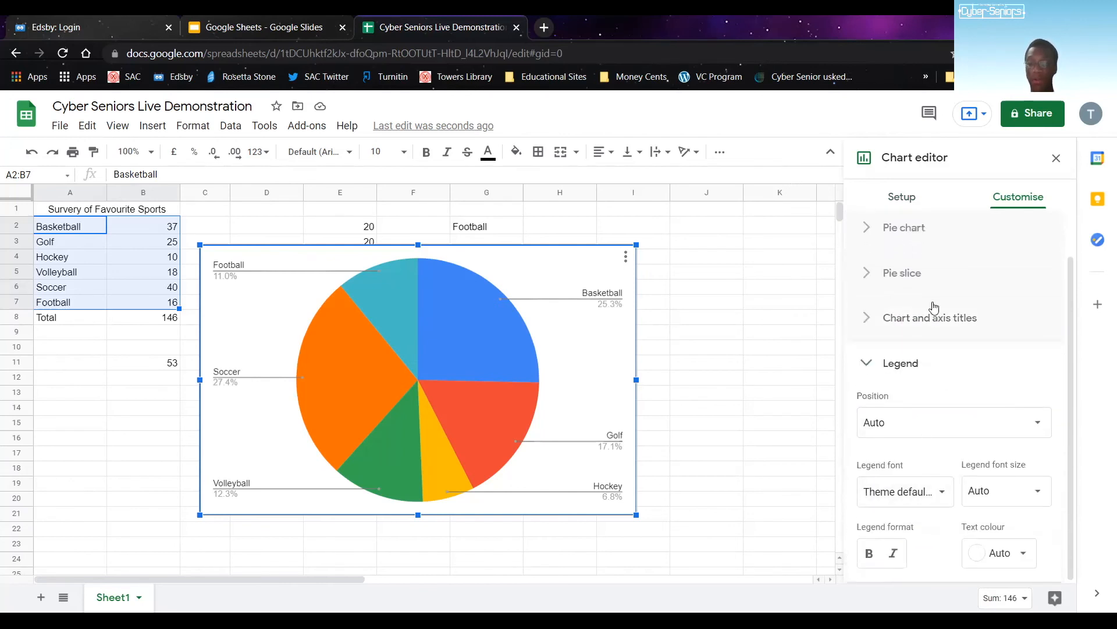
{"action": "left_click", "coordinate": [908, 201]}
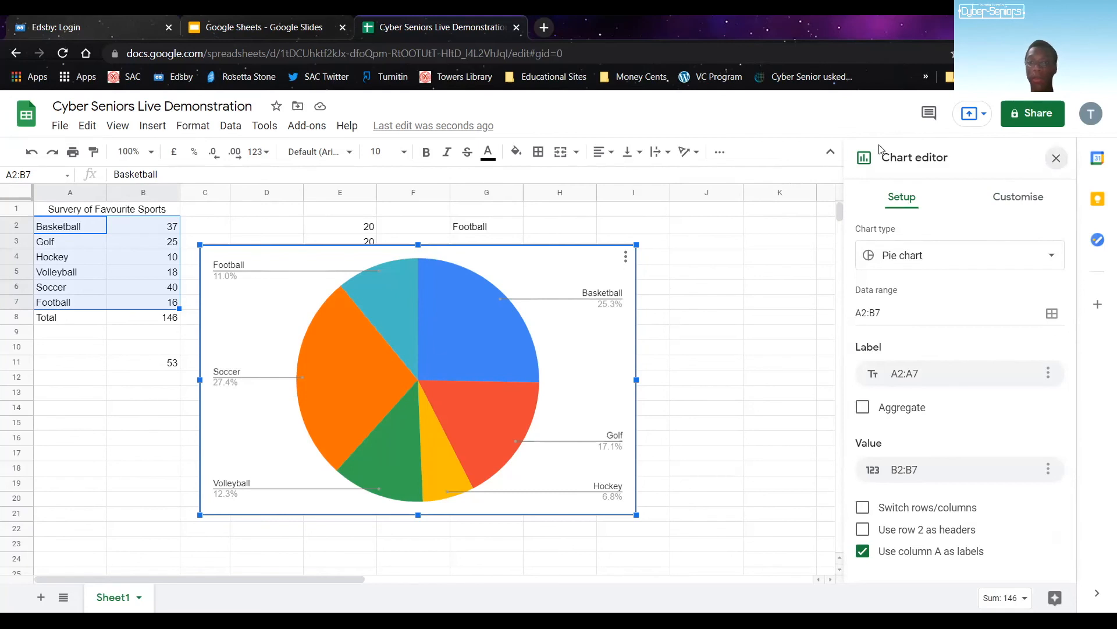
{"action": "key", "text": "Escape"}
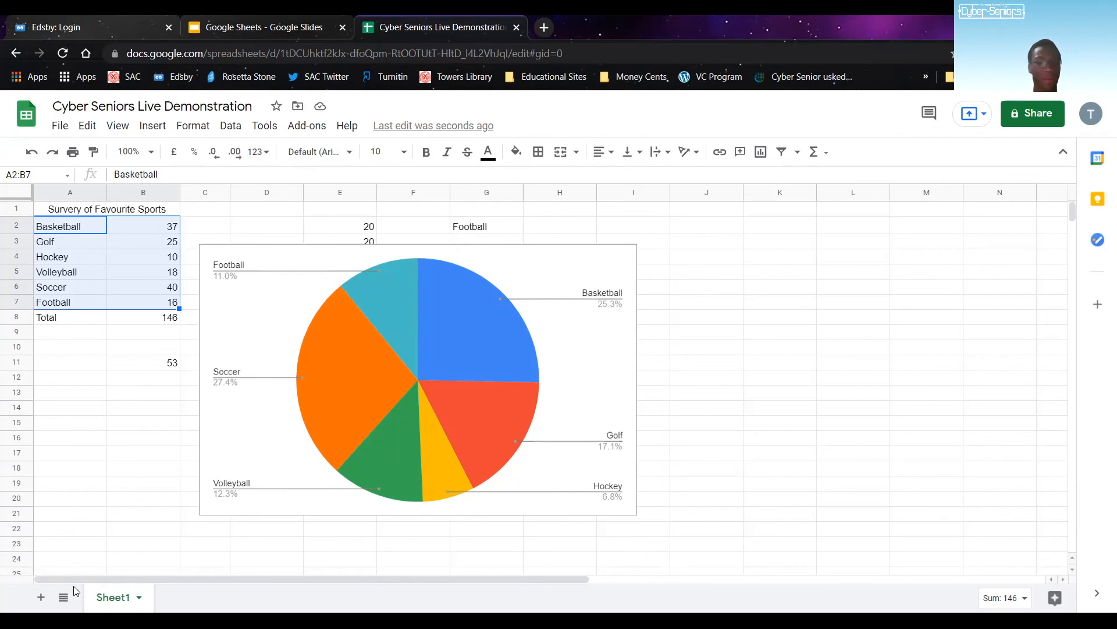
- Add a new blank sheet to the spreadsheet and return to Sheet1 with the sports survey
{"action": "left_click", "coordinate": [39, 603]}
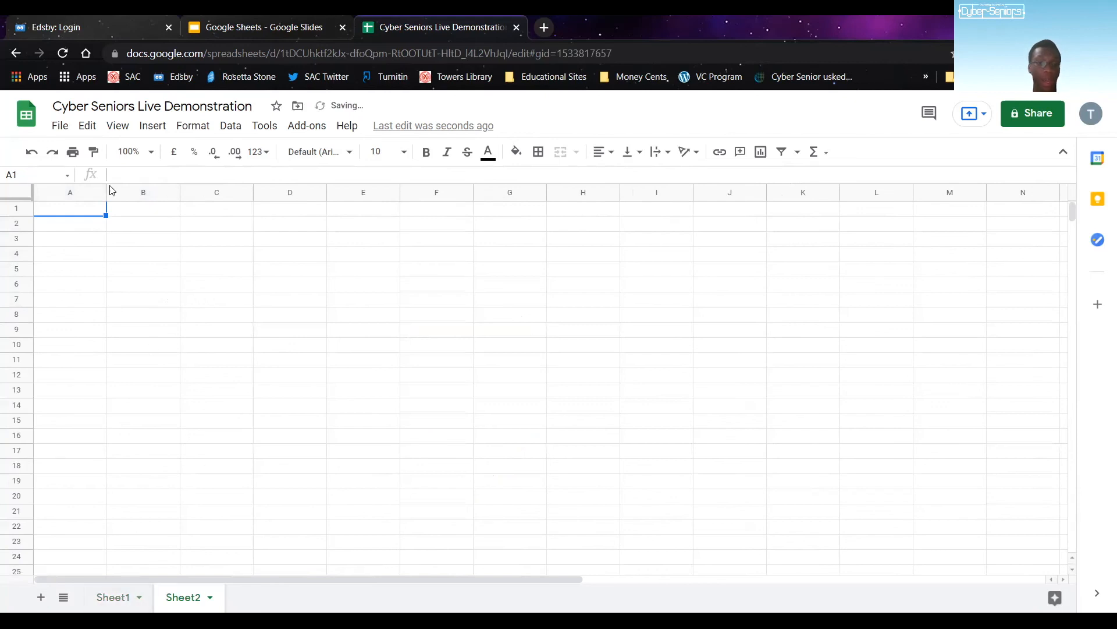
{"action": "left_click", "coordinate": [118, 595]}
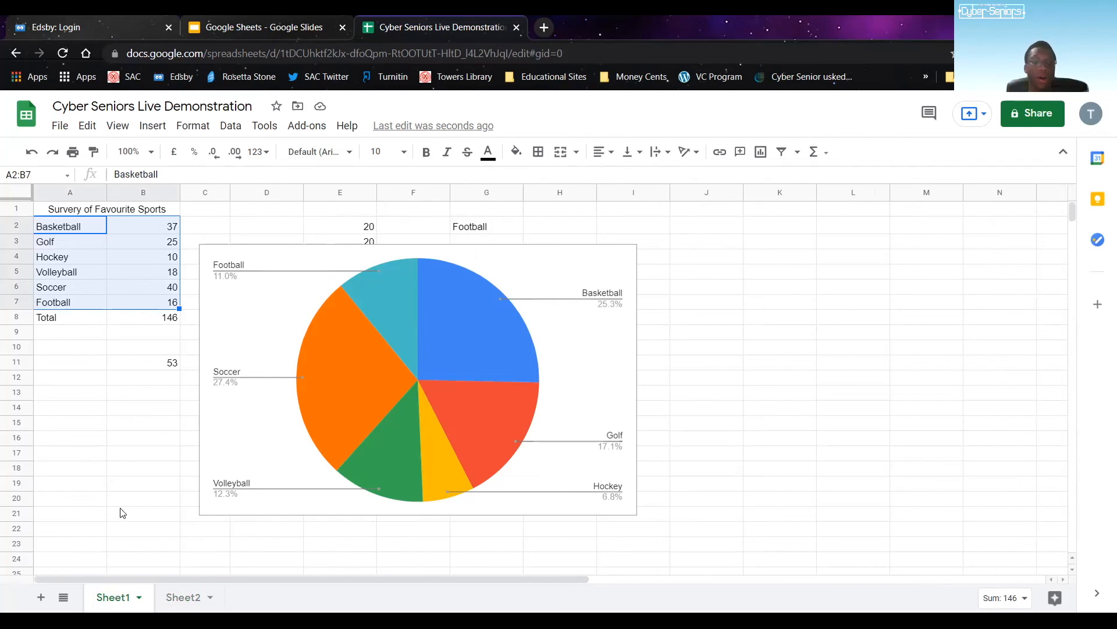
{"action": "left_click", "coordinate": [173, 594]}
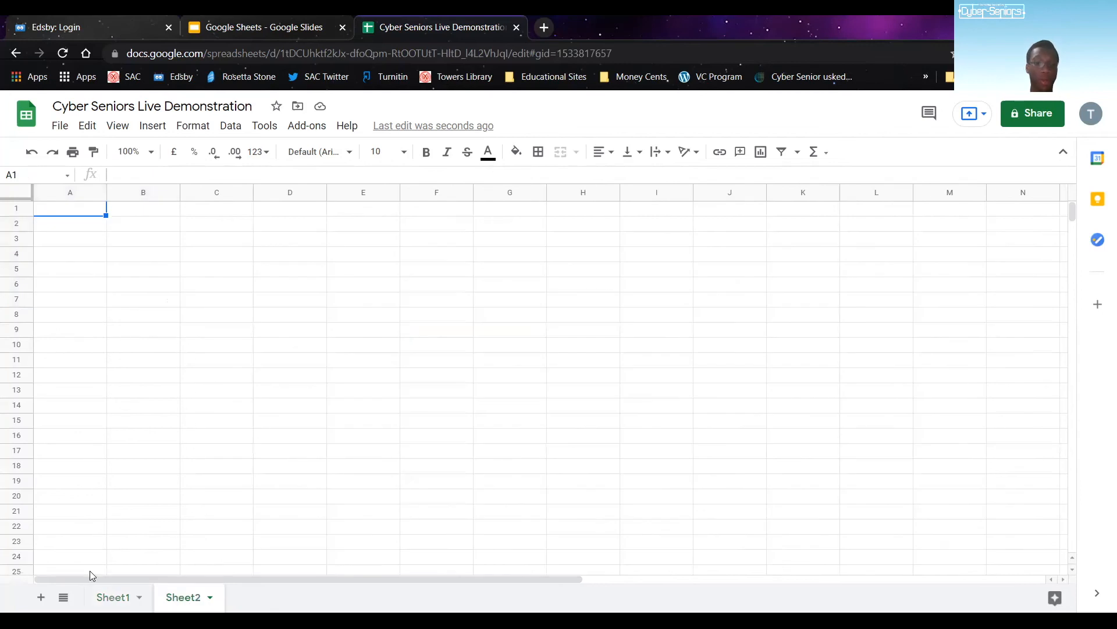
{"action": "left_click", "coordinate": [102, 598]}
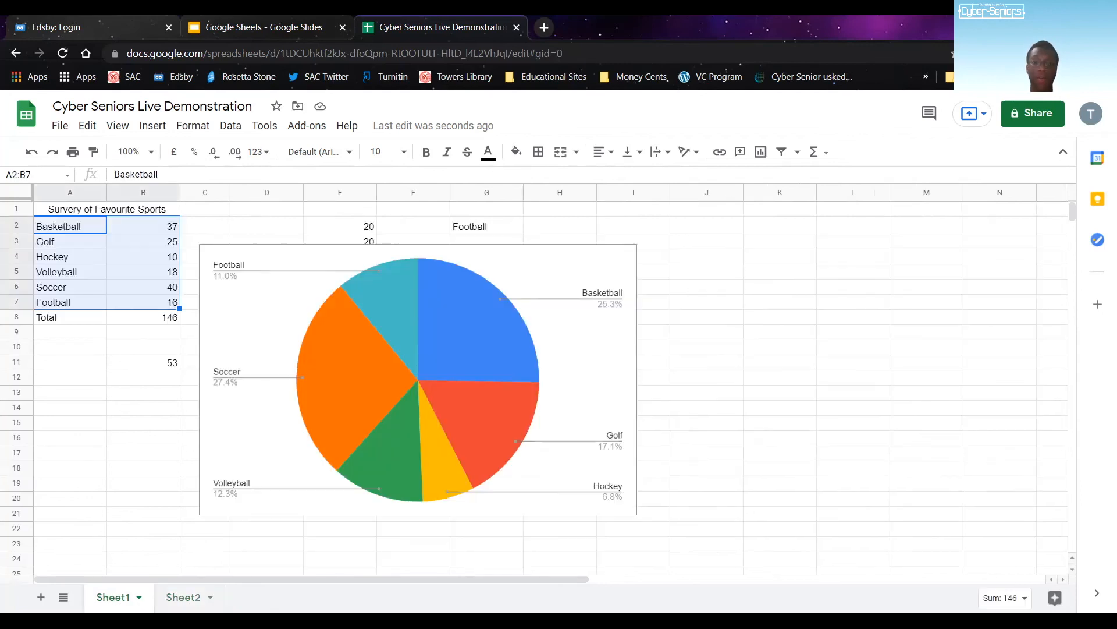
- Rename Sheet1, which holds the survey data and pie chart, as Sports
{"action": "right_click", "coordinate": [113, 600]}
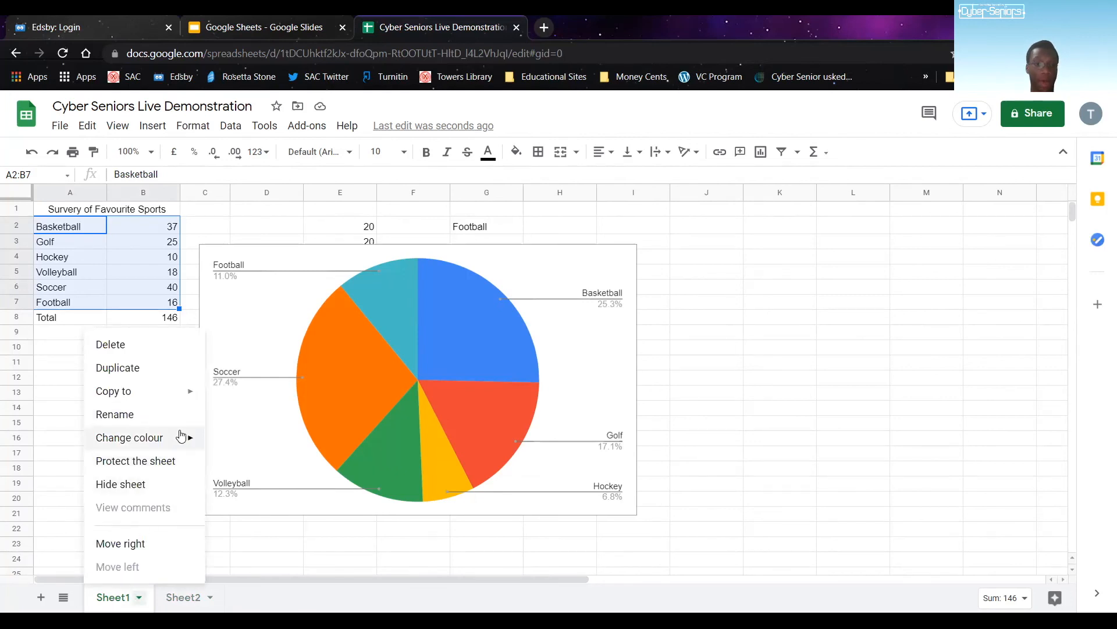
{"action": "left_click", "coordinate": [159, 420]}
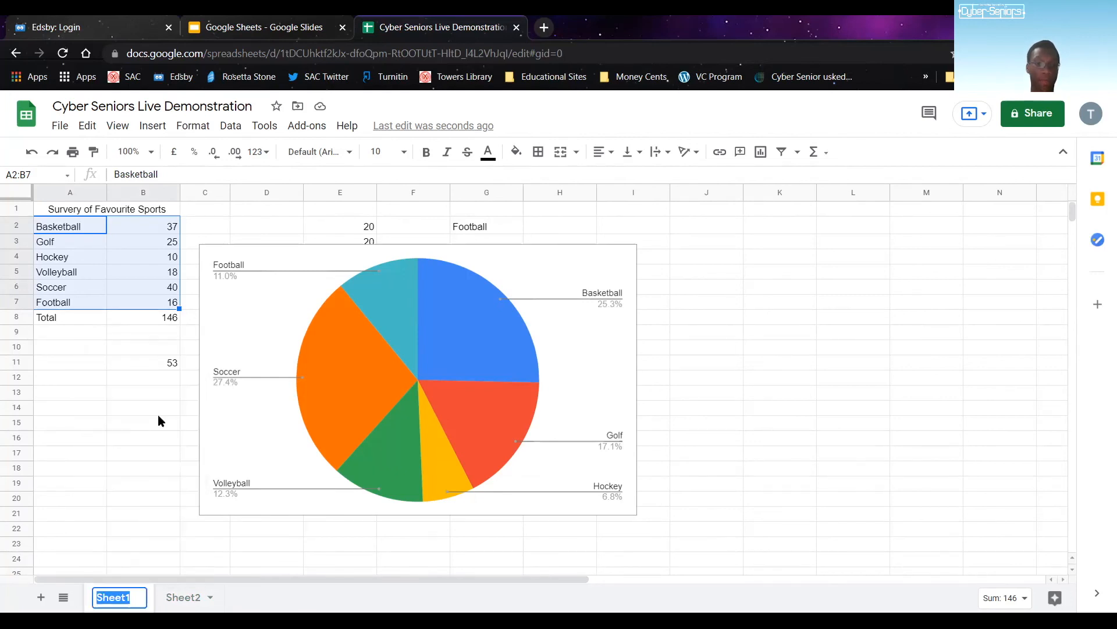
{"action": "key", "text": "BackSpace"}
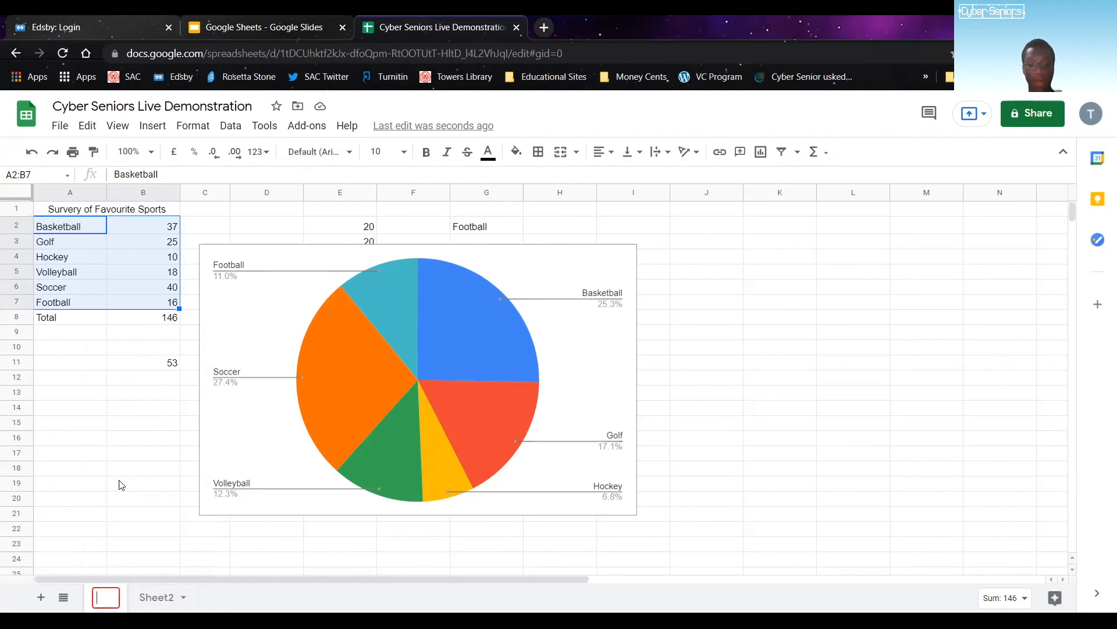
{"action": "type", "text": "Sports"}
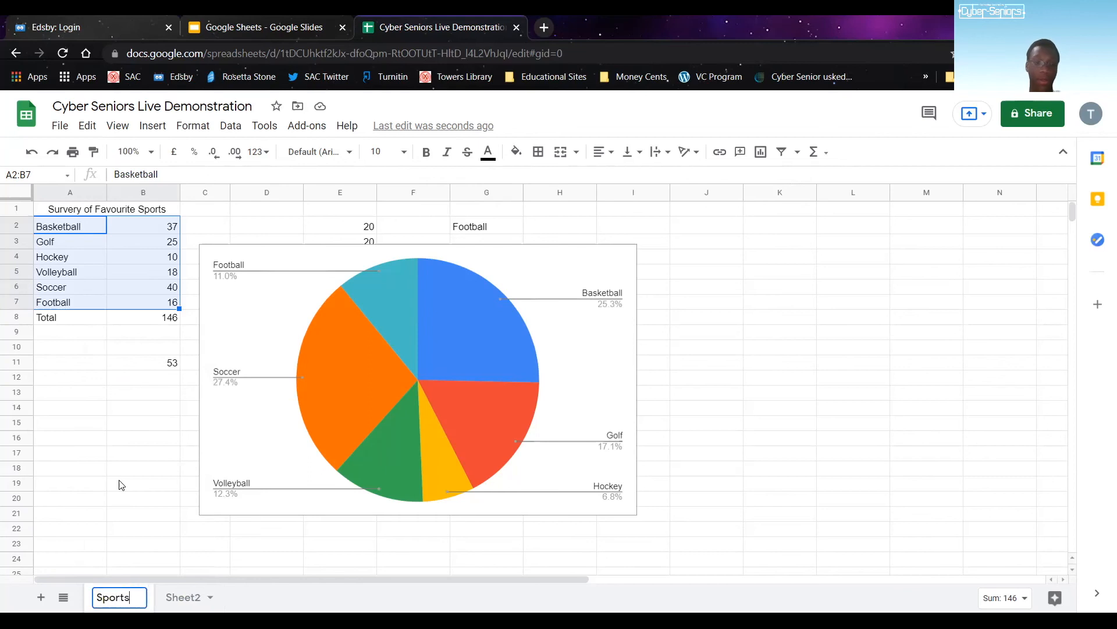
{"action": "key", "text": "Return"}
{"action": "key", "text": "Return"}
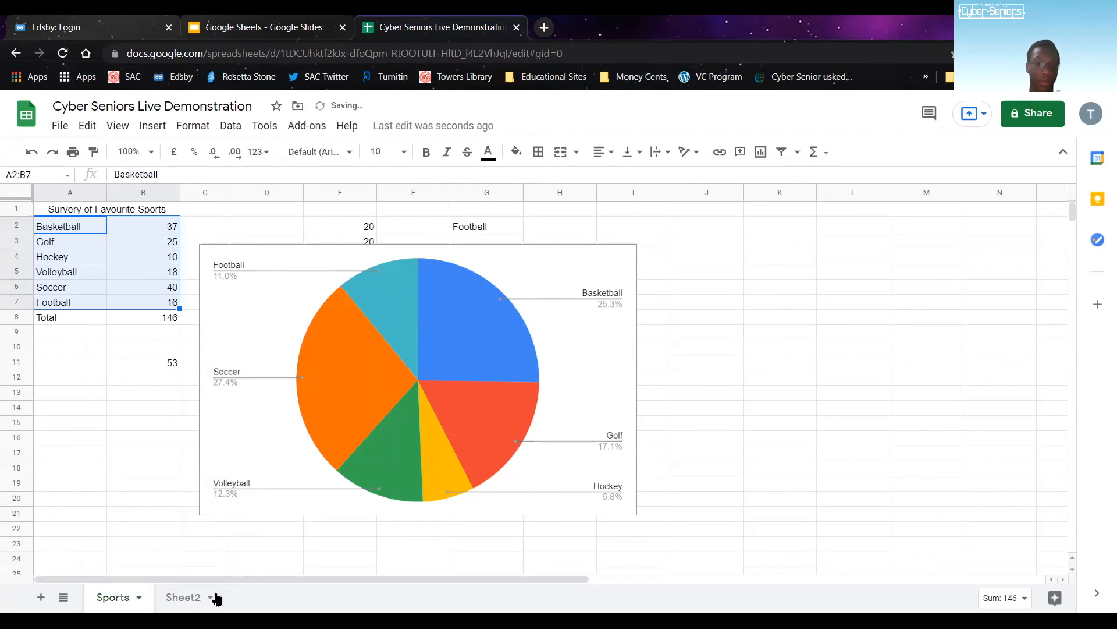
- Enter the title "Survey on Food" in cell A1 of Sheet2
{"action": "left_click", "coordinate": [189, 599]}
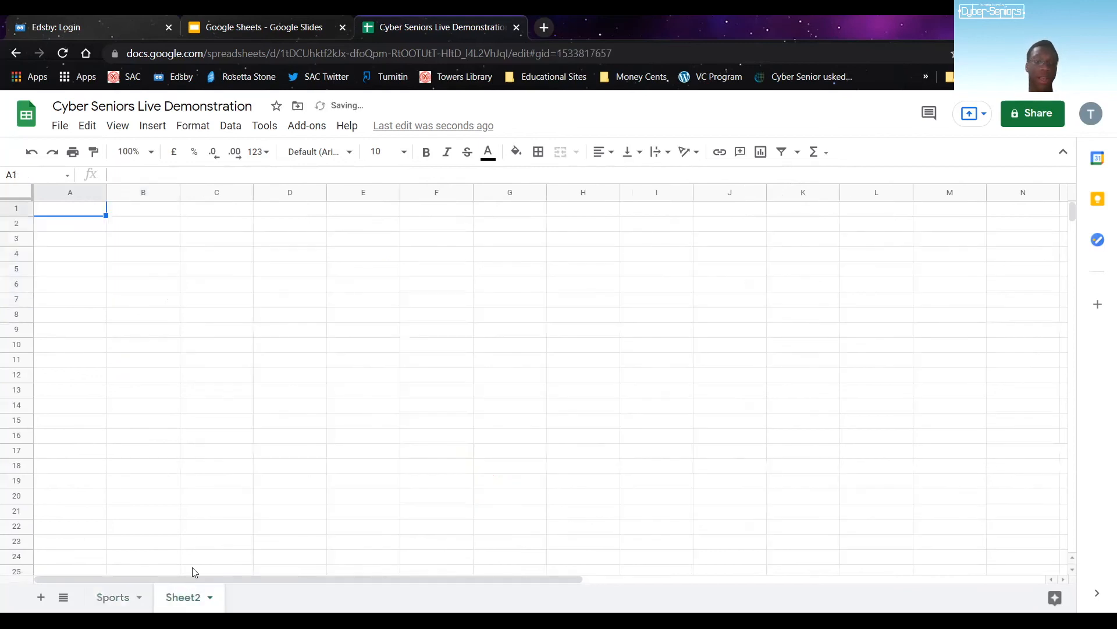
{"action": "type", "text": "FOod"}
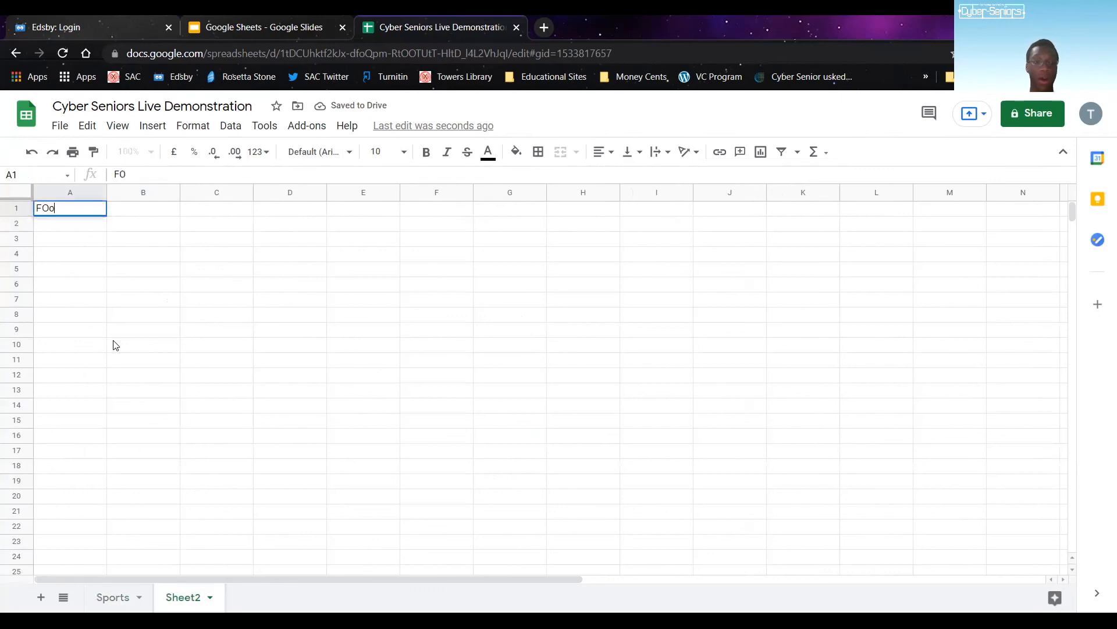
{"action": "key", "text": "BackSpace"}
{"action": "key", "text": "BackSpace"}
{"action": "key", "text": "BackSpace"}
{"action": "key", "text": "BackSpace"}
{"action": "type", "text": "Sur"}
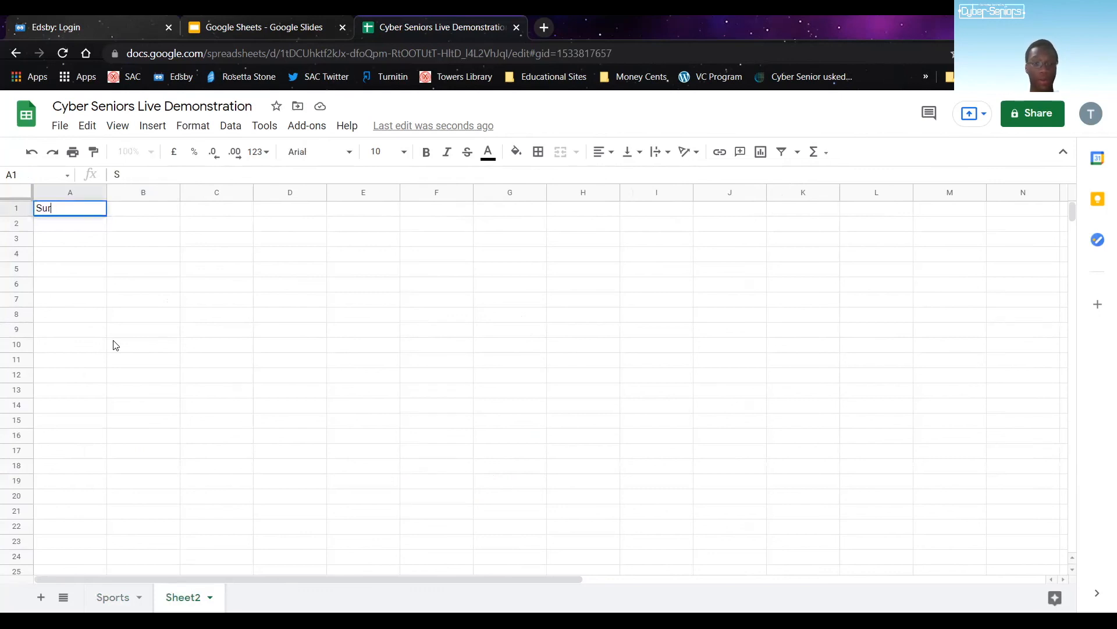
{"action": "type", "text": "vey on Food"}
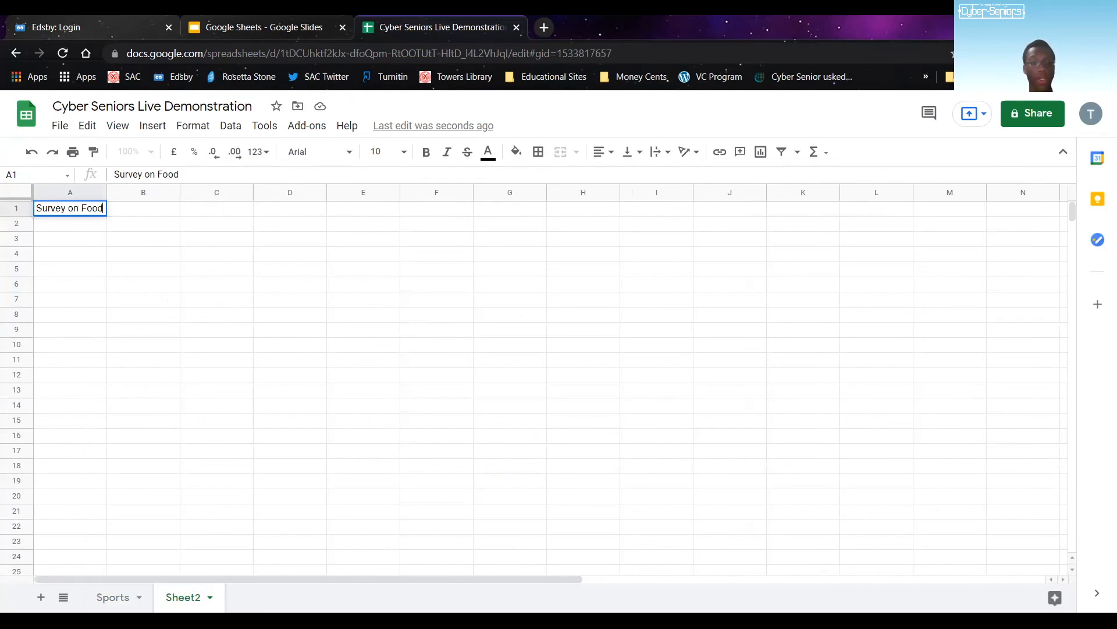
{"action": "left_click", "coordinate": [315, 542]}
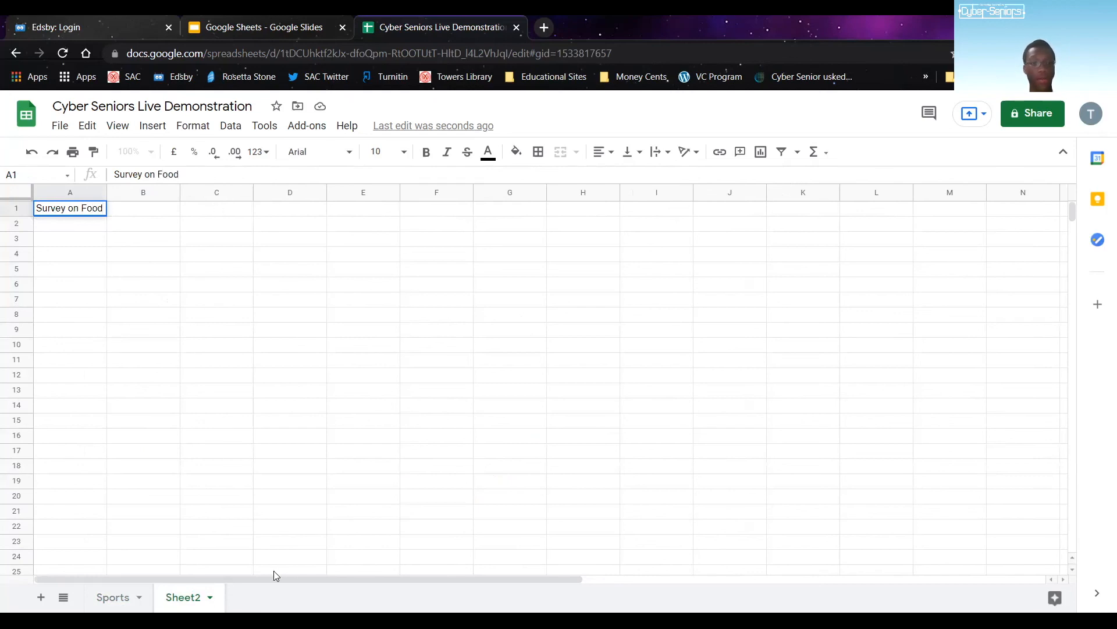
- Rename Sheet2, which holds the "Survey on Food" title, as Food
{"action": "right_click", "coordinate": [184, 601]}
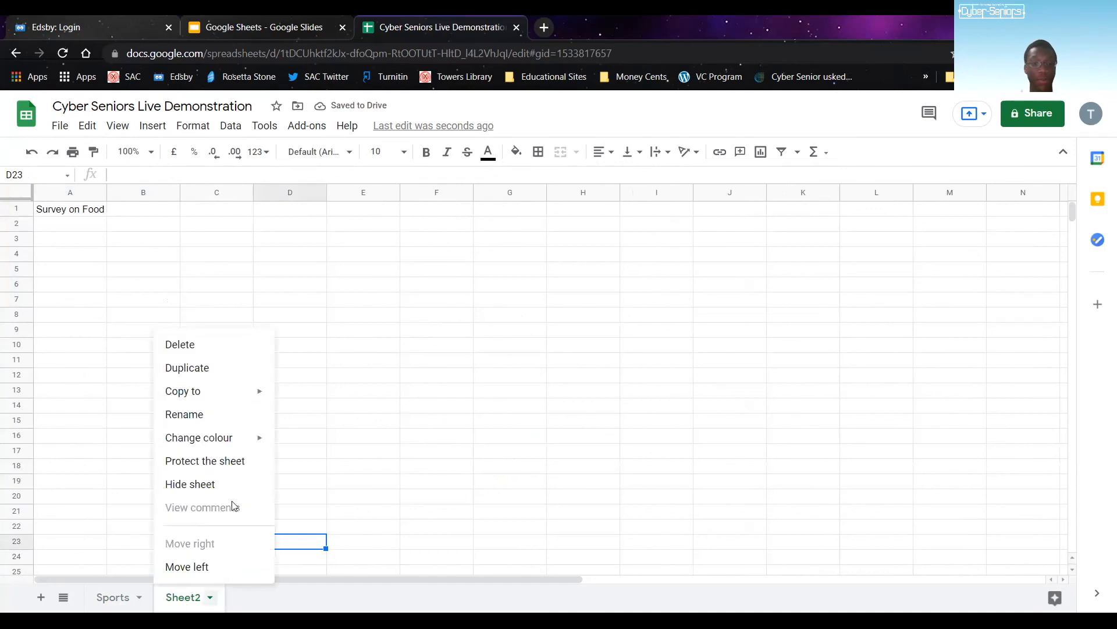
{"action": "left_click", "coordinate": [179, 418]}
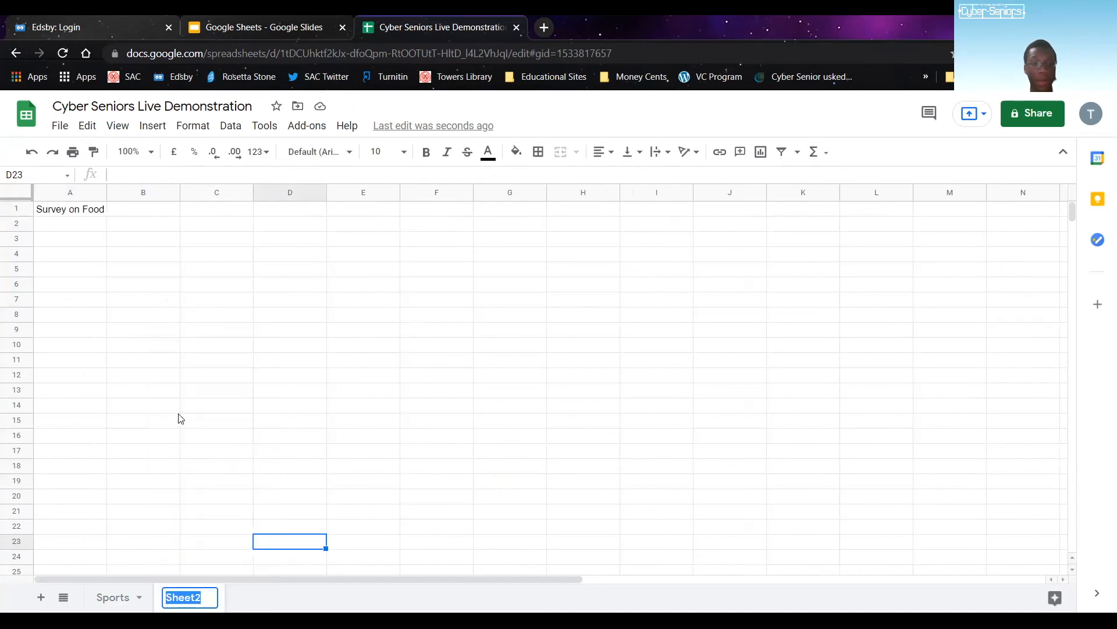
{"action": "key", "text": "BackSpace"}
{"action": "type", "text": "Food"}
{"action": "key", "text": "Return"}
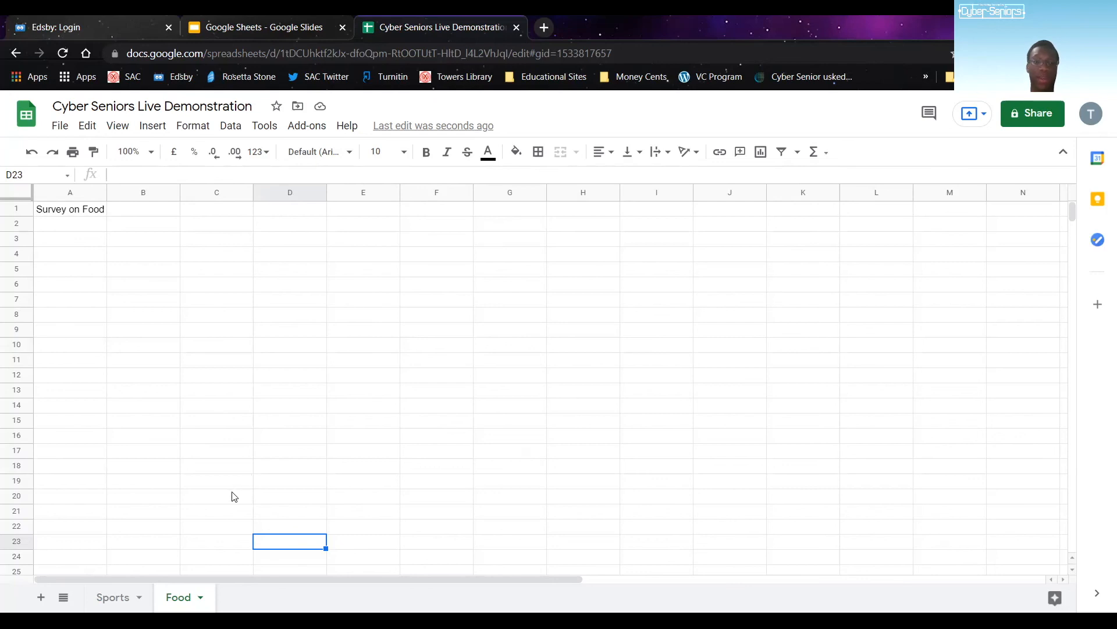
- Delete the Food sheet from the spreadsheet and confirm the deletion
{"action": "right_click", "coordinate": [174, 602]}
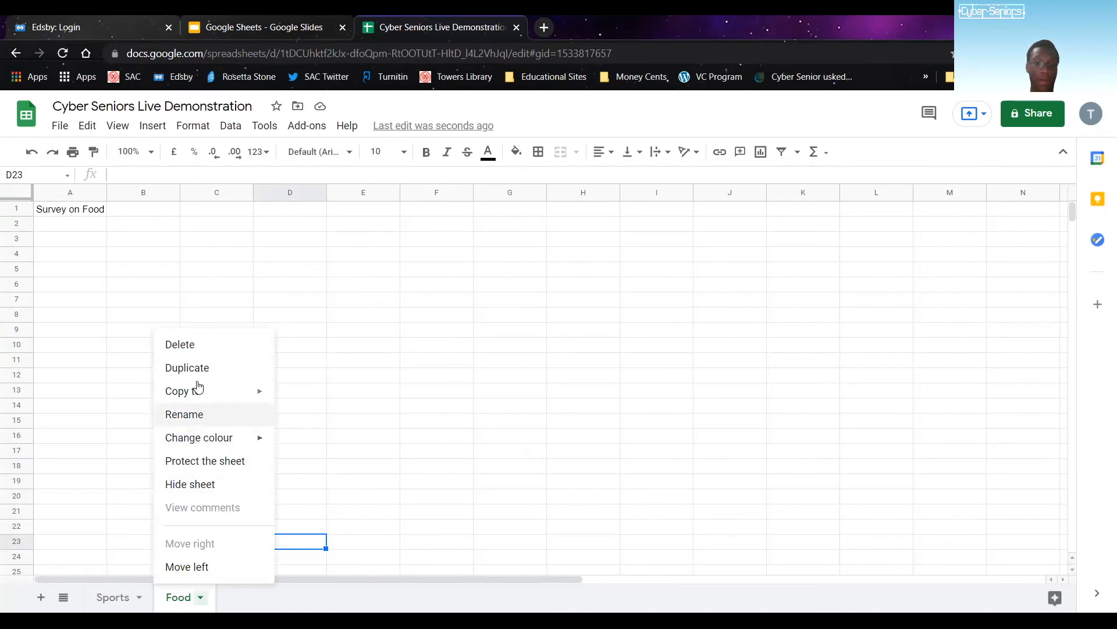
{"action": "left_click", "coordinate": [201, 351]}
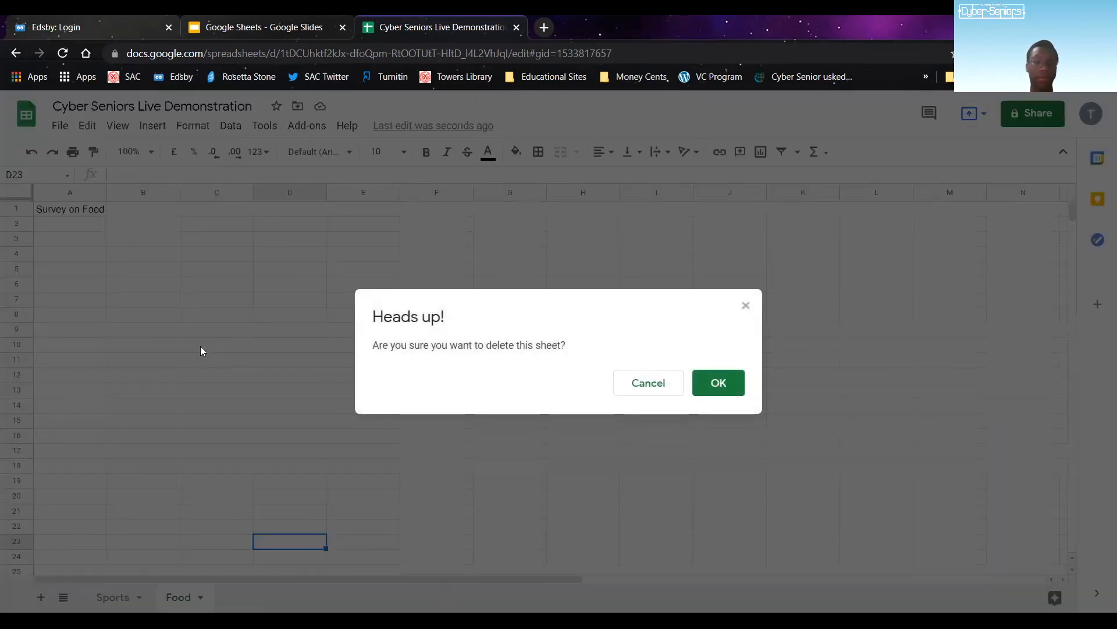
{"action": "left_click", "coordinate": [717, 383]}
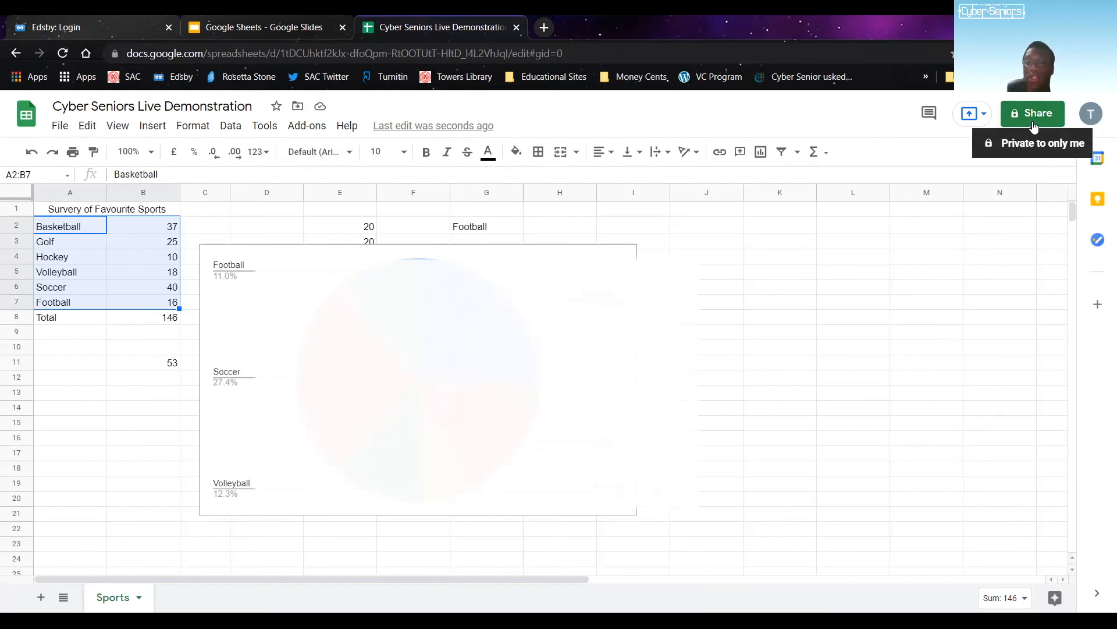
- Try to share the spreadsheet with a suggested contact, setting the access level to Viewer
{"action": "left_click", "coordinate": [1034, 125]}
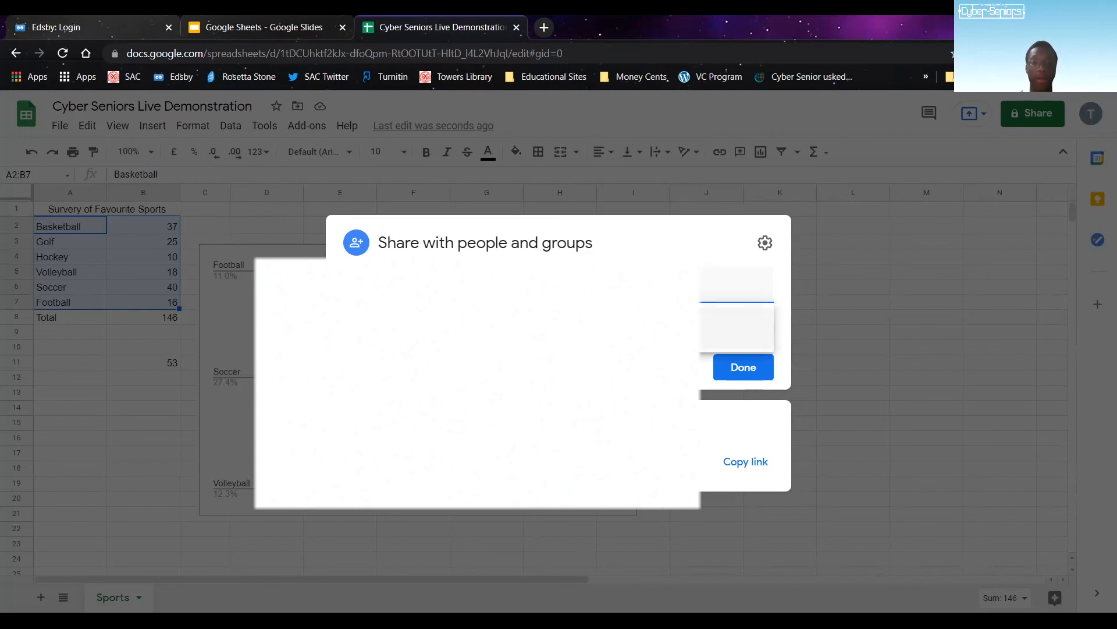
{"action": "left_click", "coordinate": [722, 329]}
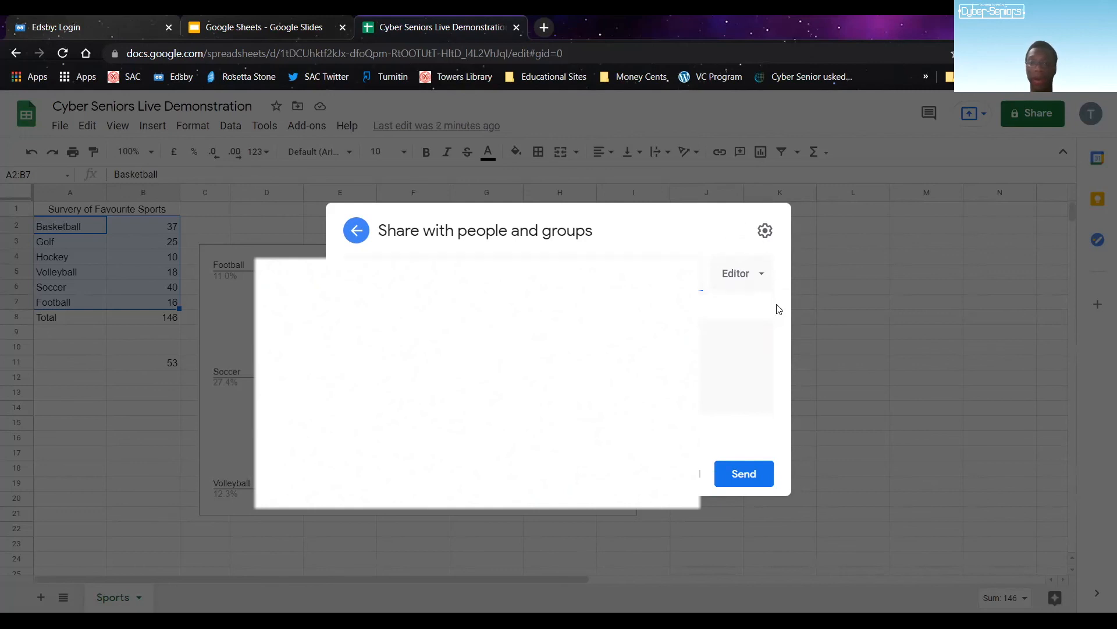
{"action": "left_click", "coordinate": [747, 274]}
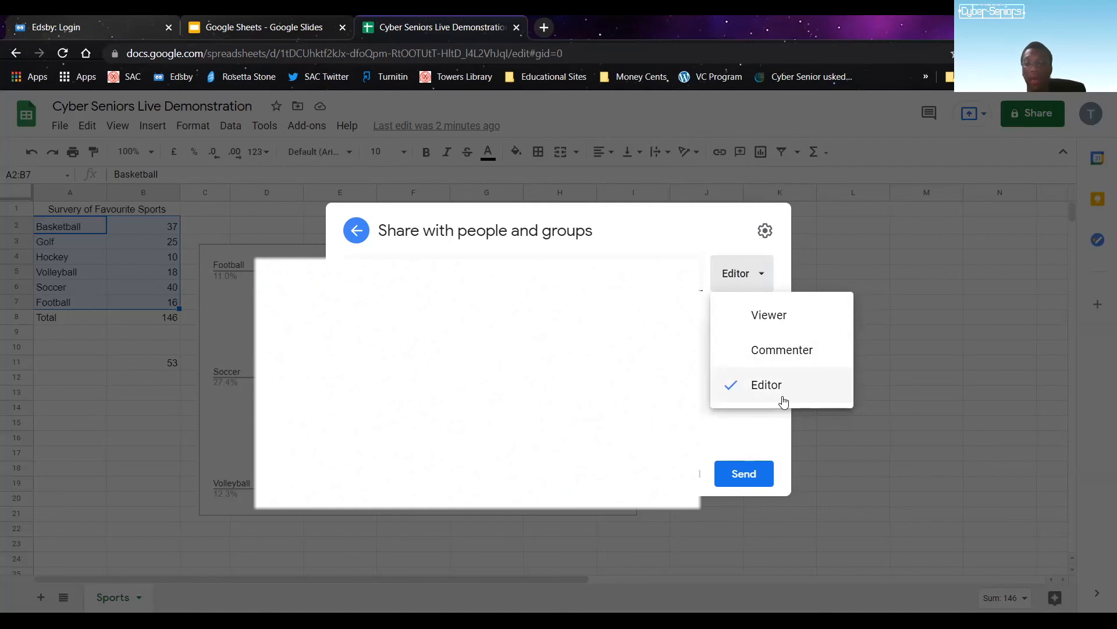
{"action": "left_click", "coordinate": [757, 318]}
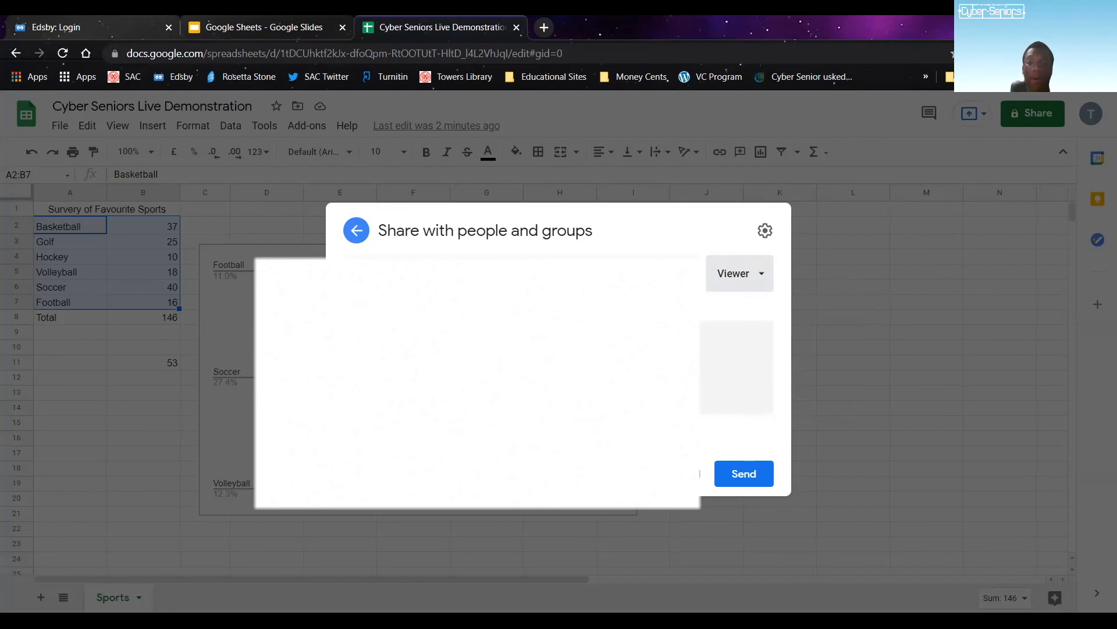
{"action": "left_click", "coordinate": [559, 367]}
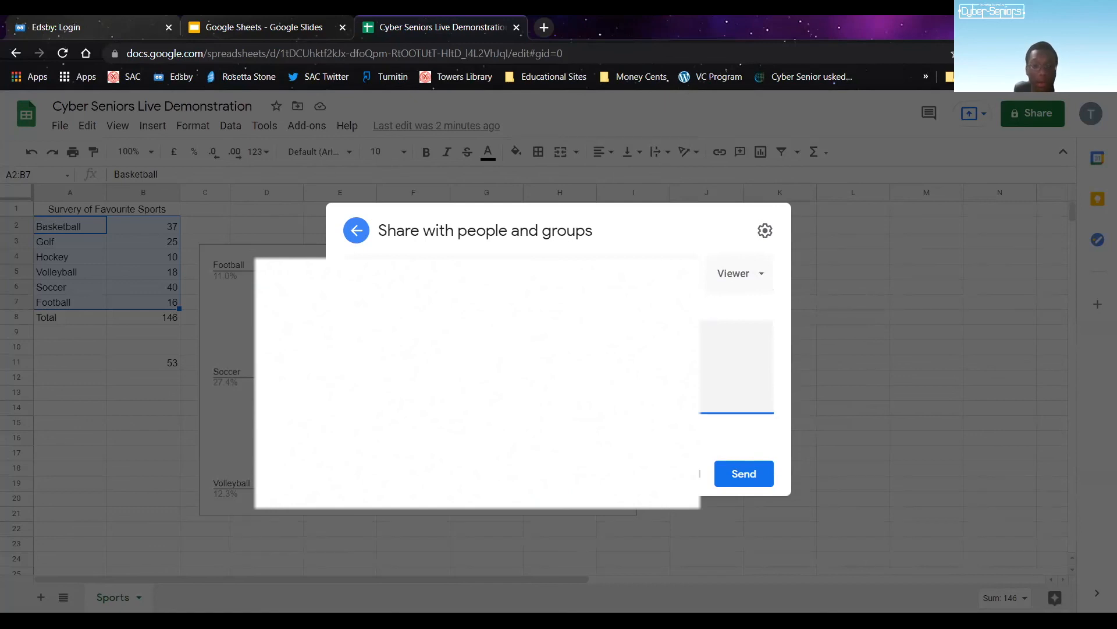
{"action": "left_click", "coordinate": [558, 437]}
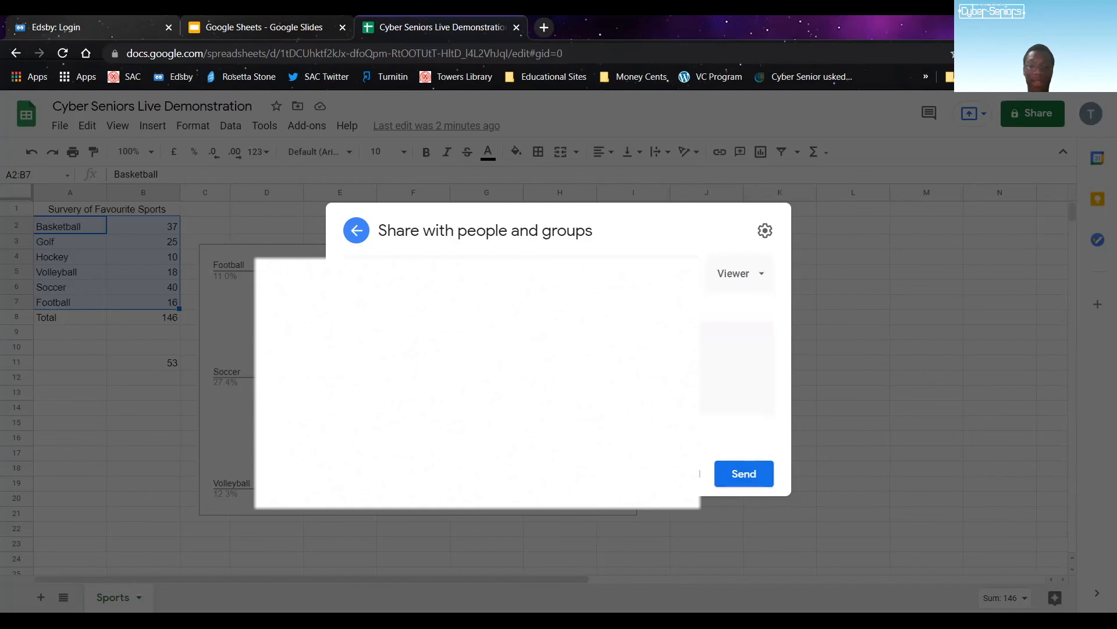
{"action": "left_click", "coordinate": [744, 474]}
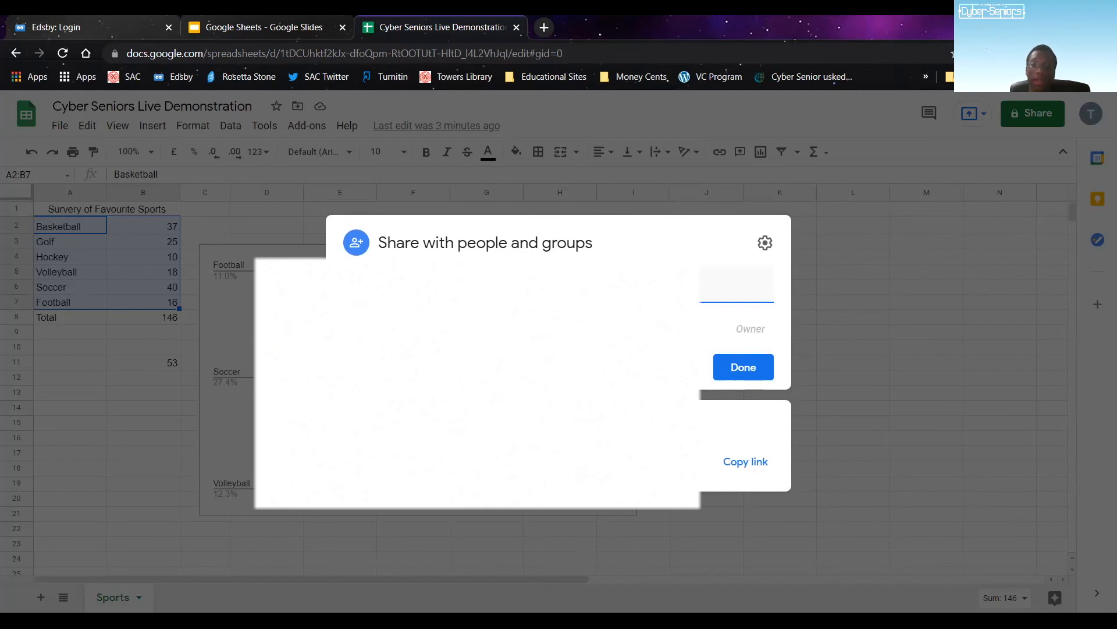
- Copy the spreadsheet's sharing link and close the sharing dialog
{"action": "left_click", "coordinate": [740, 463]}
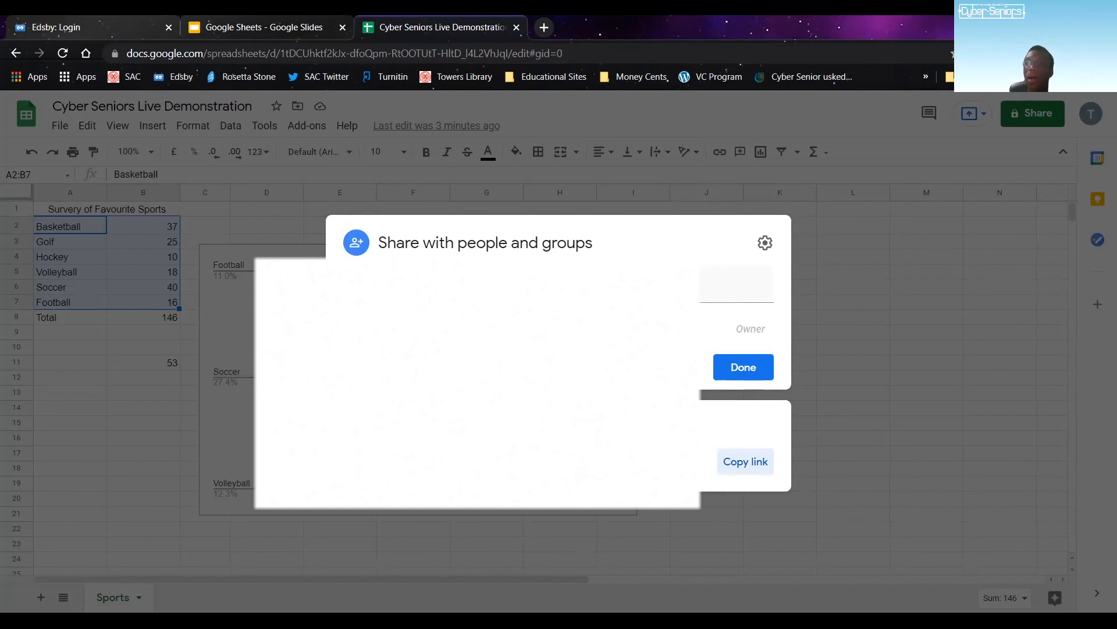
{"action": "left_click", "coordinate": [885, 400]}
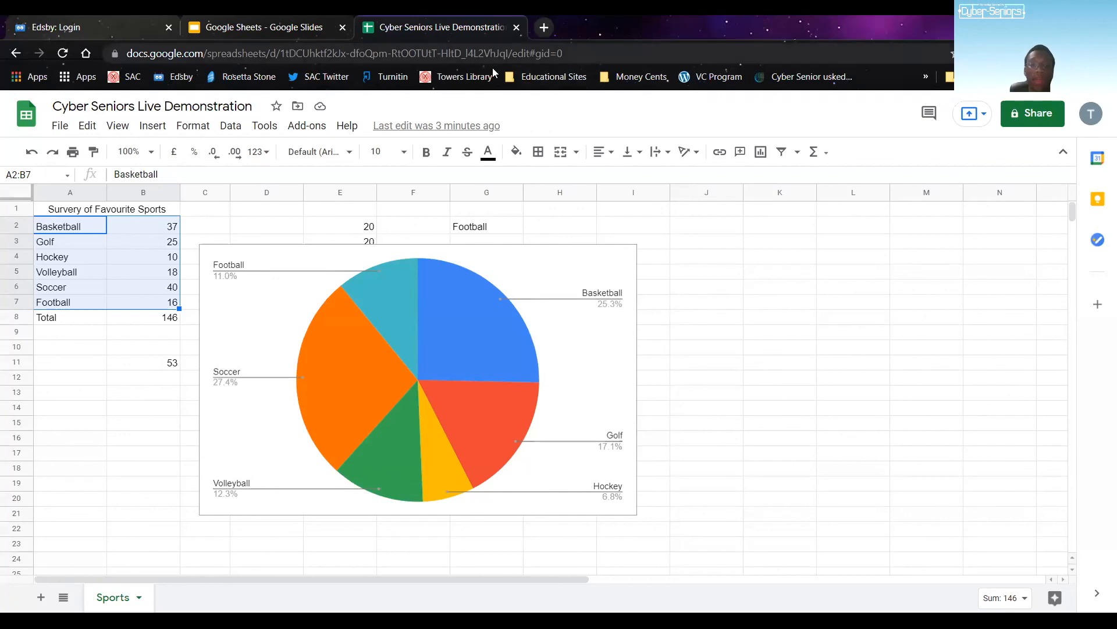
{"action": "left_click", "coordinate": [353, 133]}
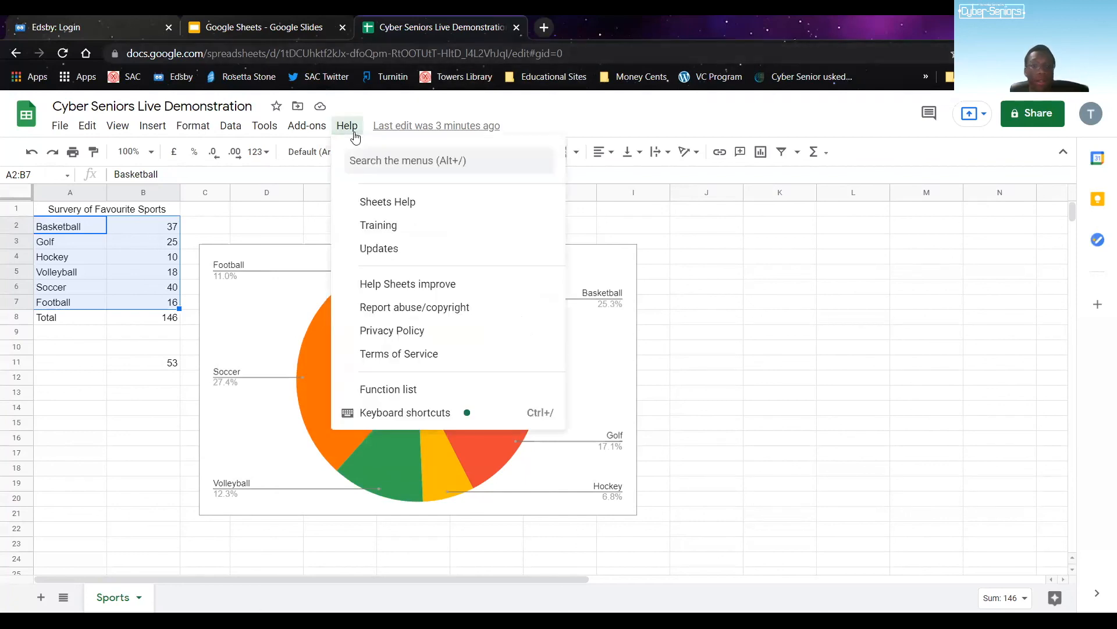
{"action": "left_click", "coordinate": [714, 98]}
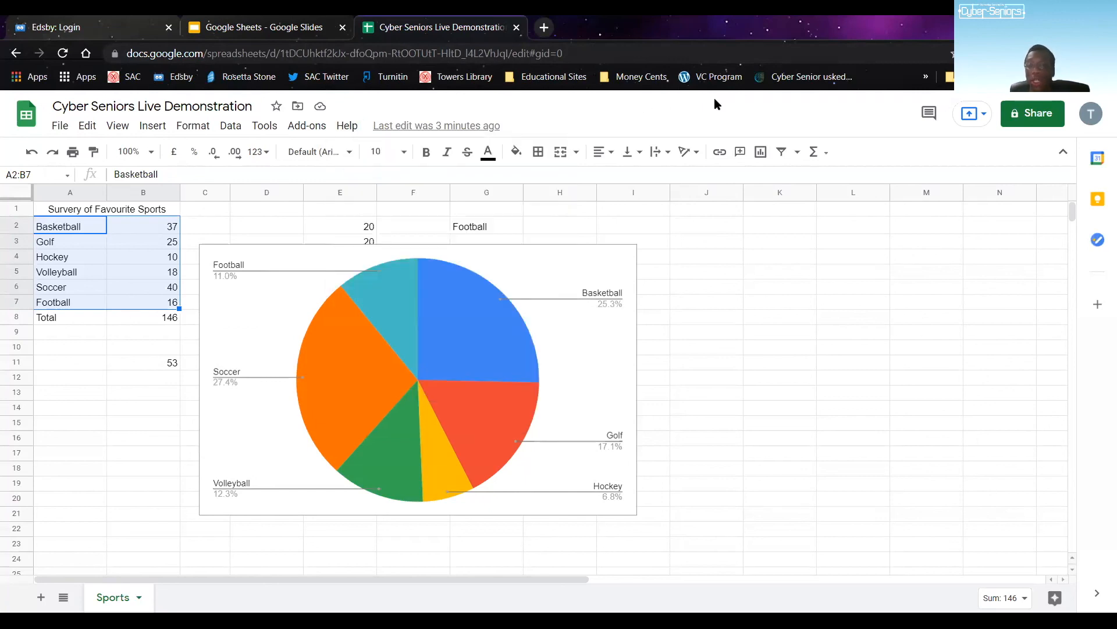